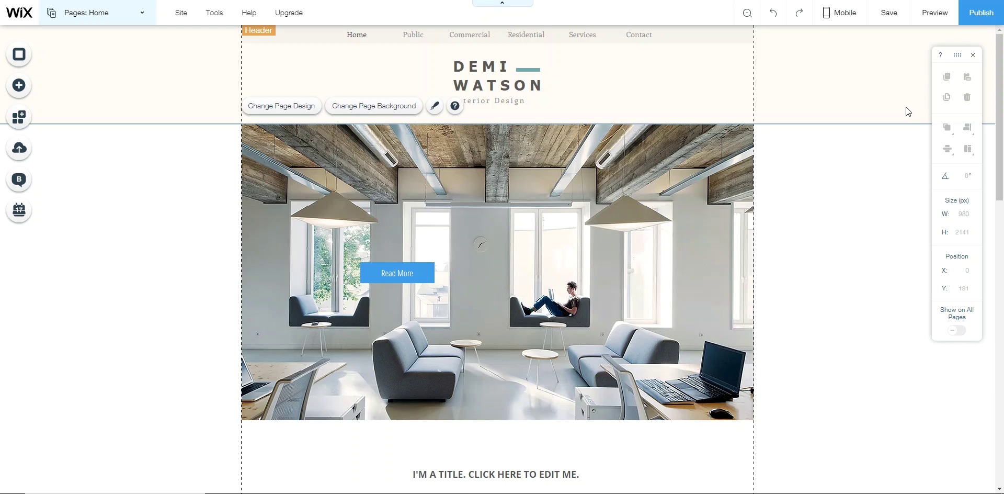
Delete the horizontal navigation menu from the page header.
left_click_drag(554, 35, 346, 93)
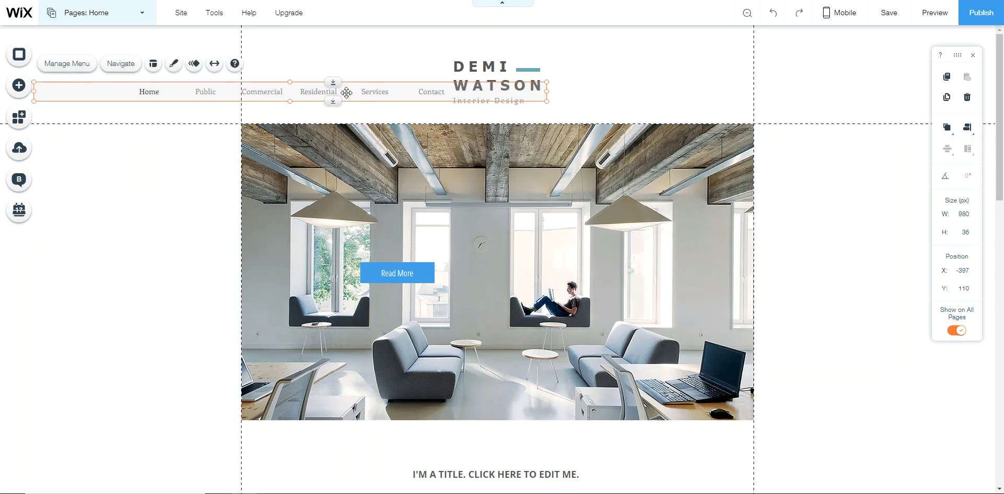
key("Delete")
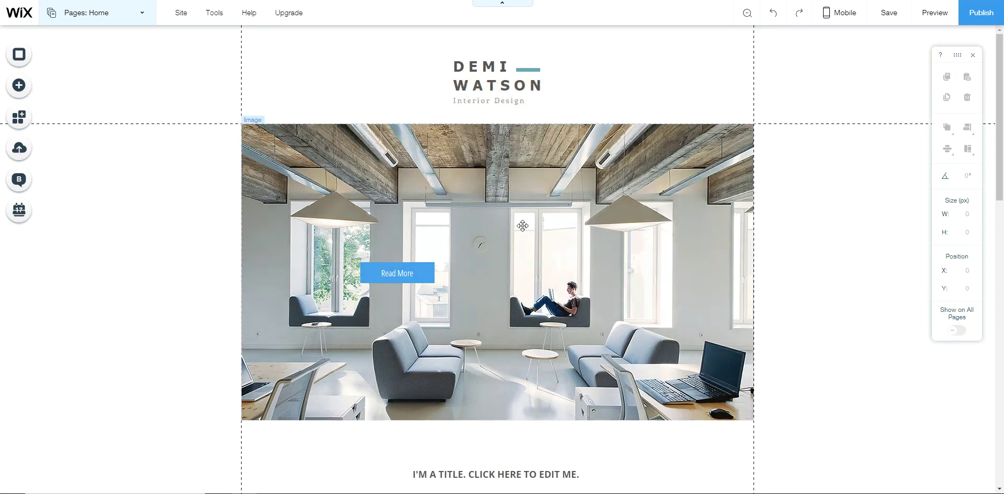
Shrink the office photo to about 474 by 275 px and delete the Read More button.
left_click(413, 376)
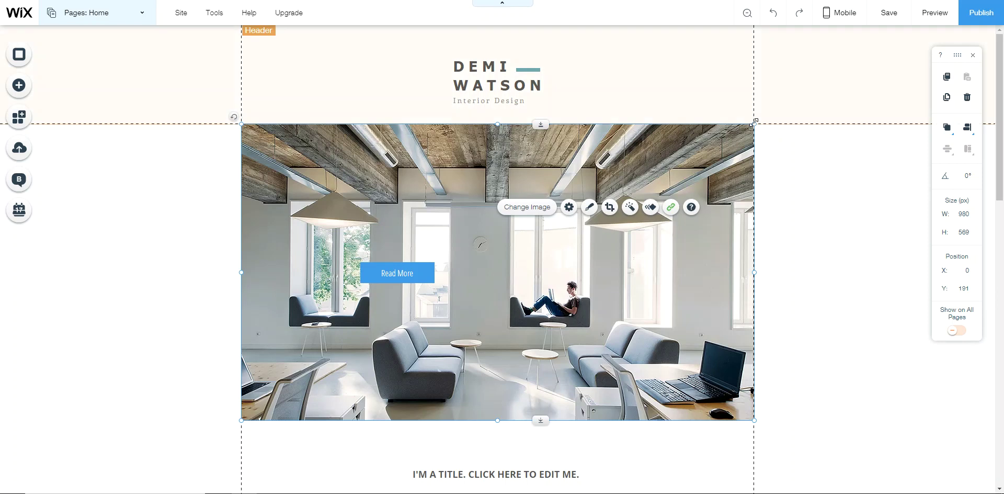
left_click_drag(754, 124, 685, 198)
left_click(410, 267)
key("Delete")
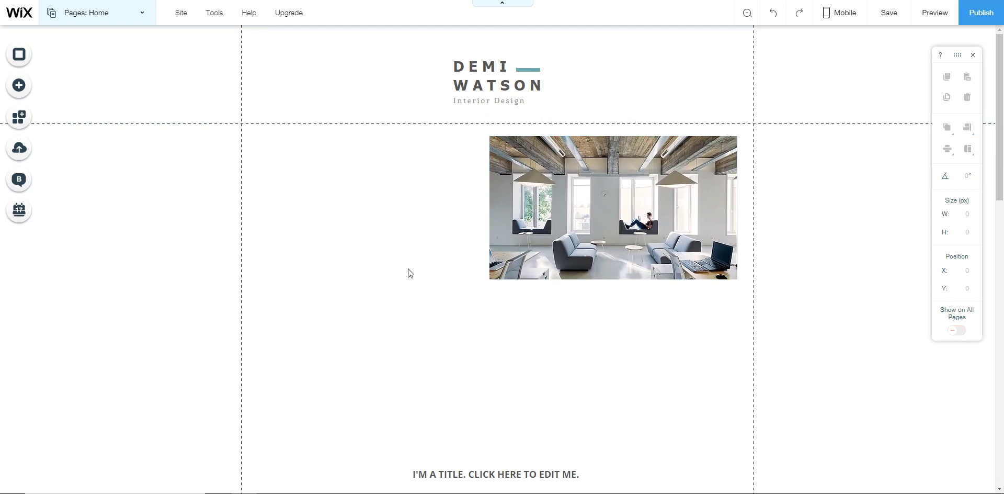
Move the site title to the header's upper-left area and place the teal line beneath it, stretched to about 327 px wide.
left_click(475, 66)
left_click_drag(475, 67, 278, 44)
left_click(533, 70)
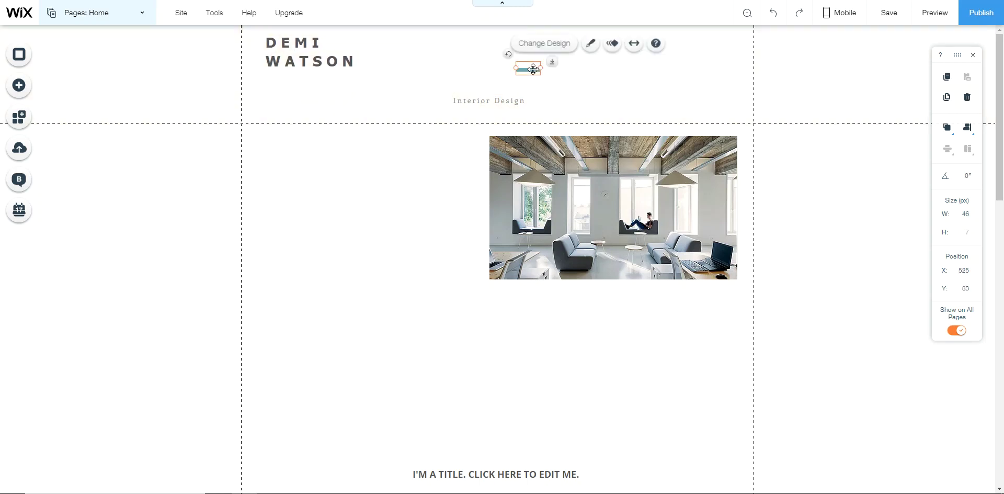
left_click_drag(533, 69, 437, 74)
left_click(630, 57)
Replace the "Interior Design" tagline with "Created By" followed by the creator's surname.
left_click(513, 101)
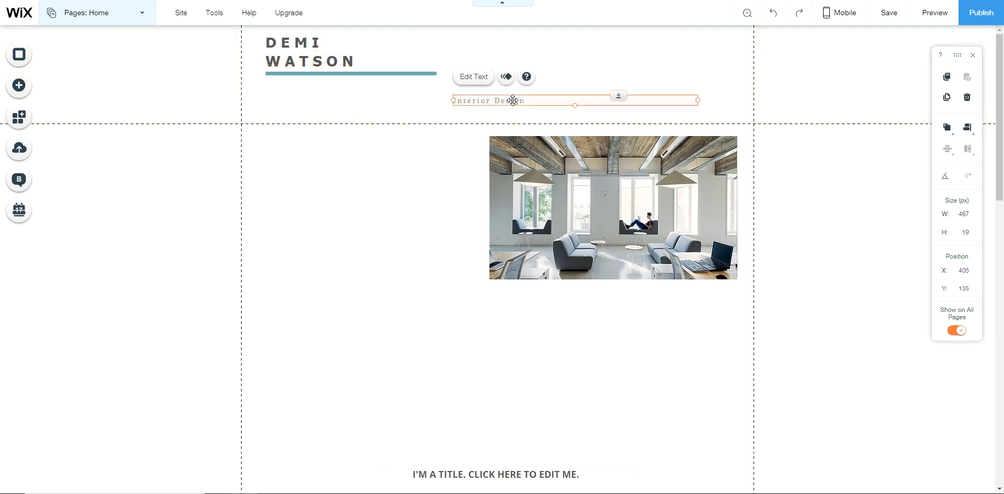
double_click(555, 100)
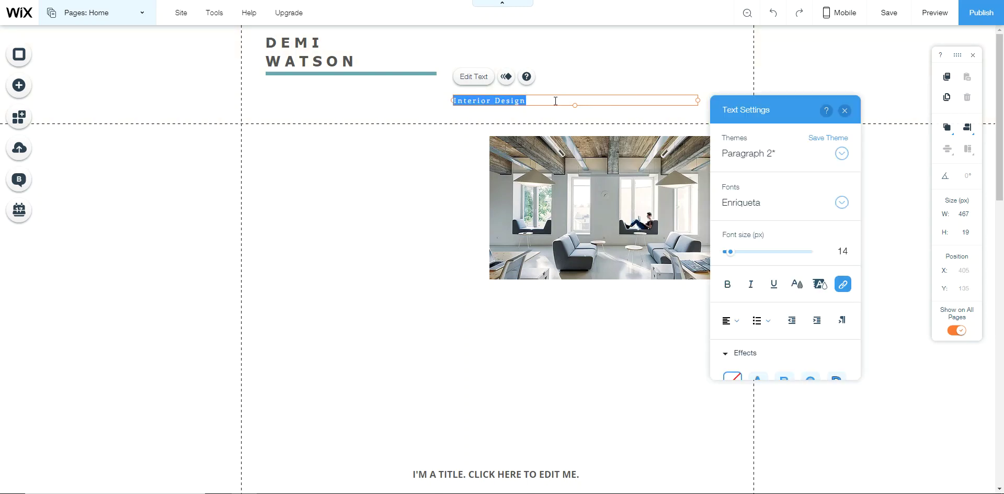
type("Create")
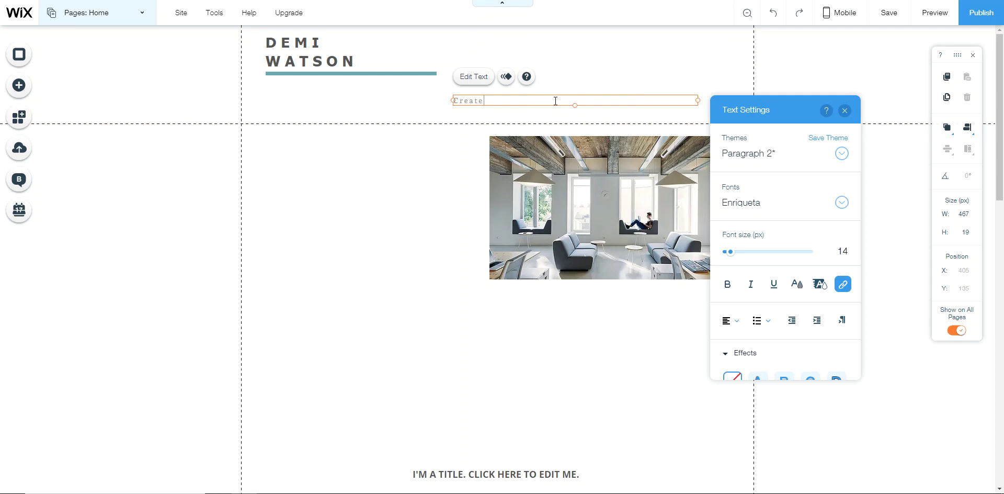
type("d By Carbajal")
Format the whole tagline as bold Helvetica Bold at 48 px.
left_click_drag(555, 101, 403, 103)
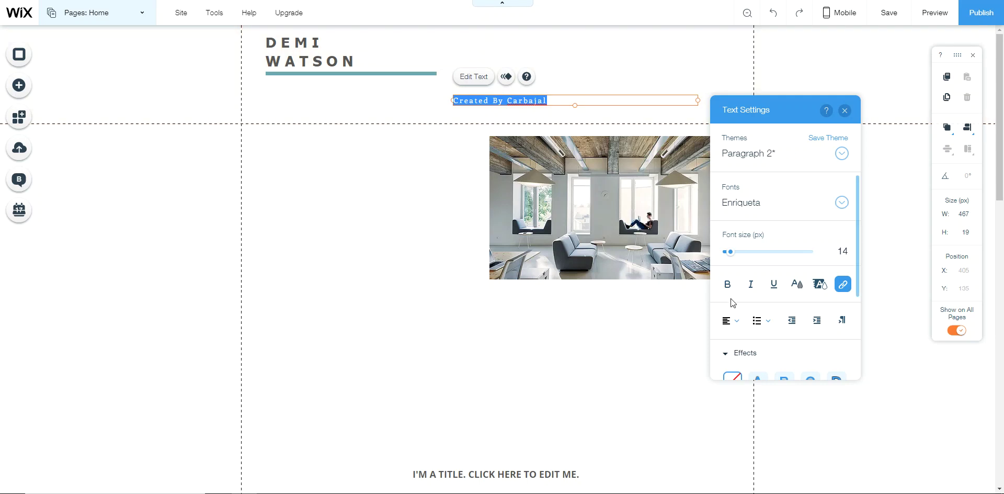
left_click(727, 284)
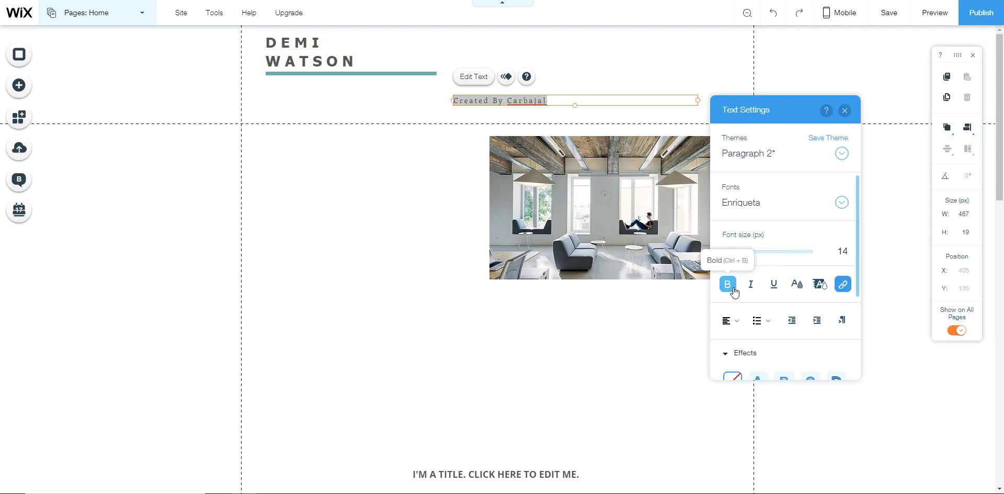
left_click(764, 208)
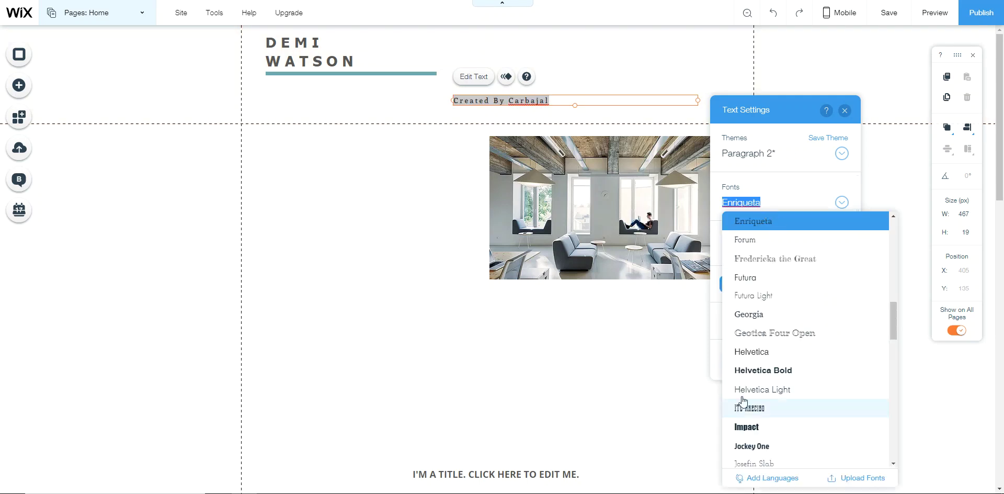
left_click(767, 370)
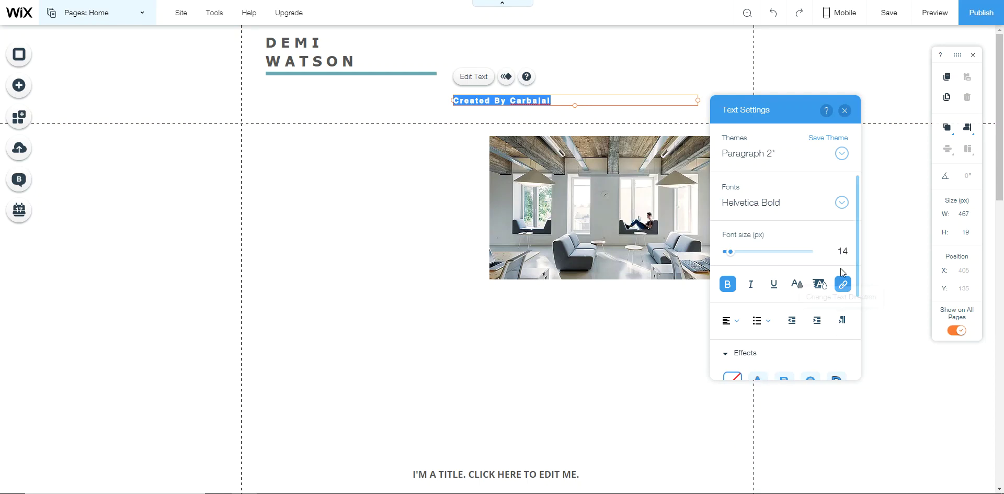
left_click(791, 263)
left_click(753, 251)
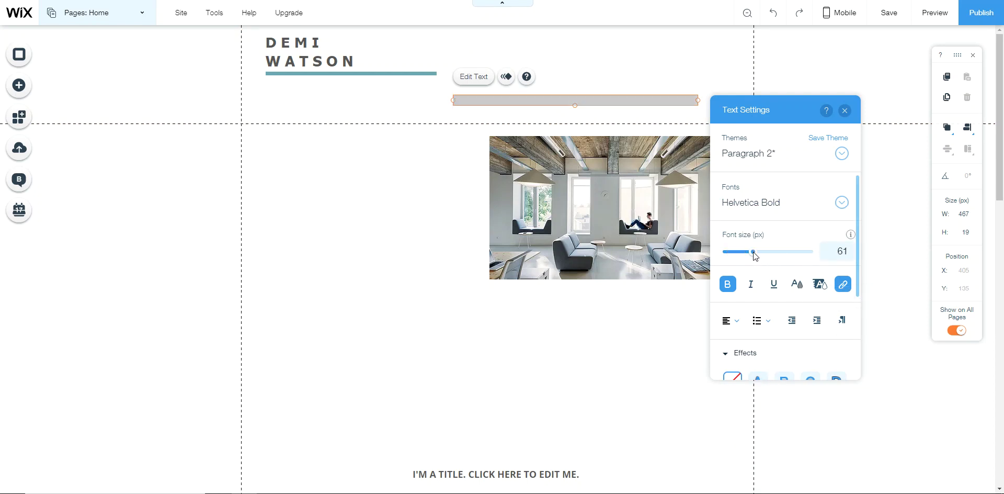
left_click_drag(748, 252, 748, 253)
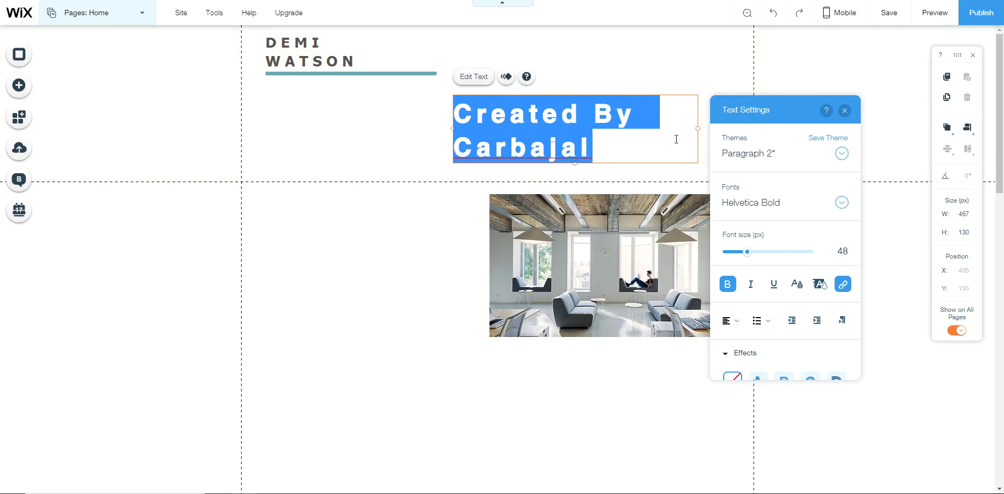
Widen the tagline's text box to about 653 px so the text fits on one line.
left_click(452, 128)
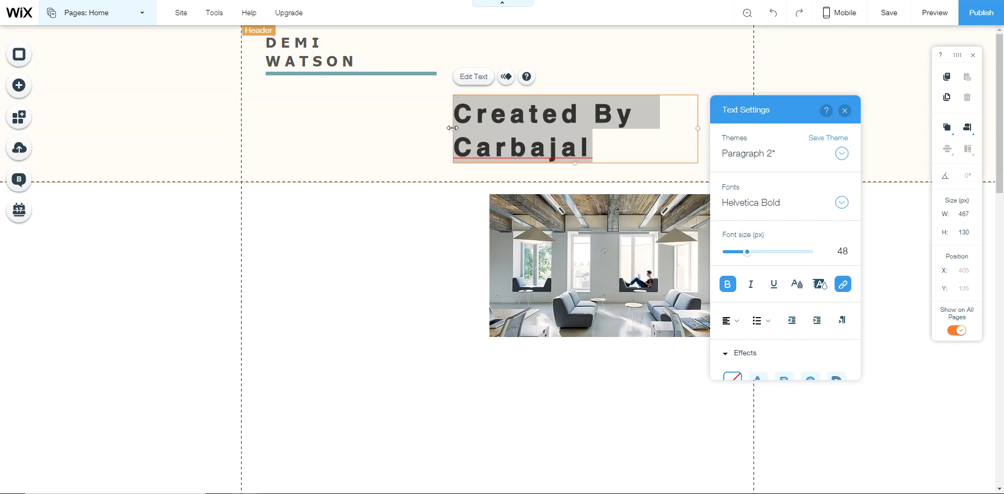
left_click_drag(453, 128, 356, 127)
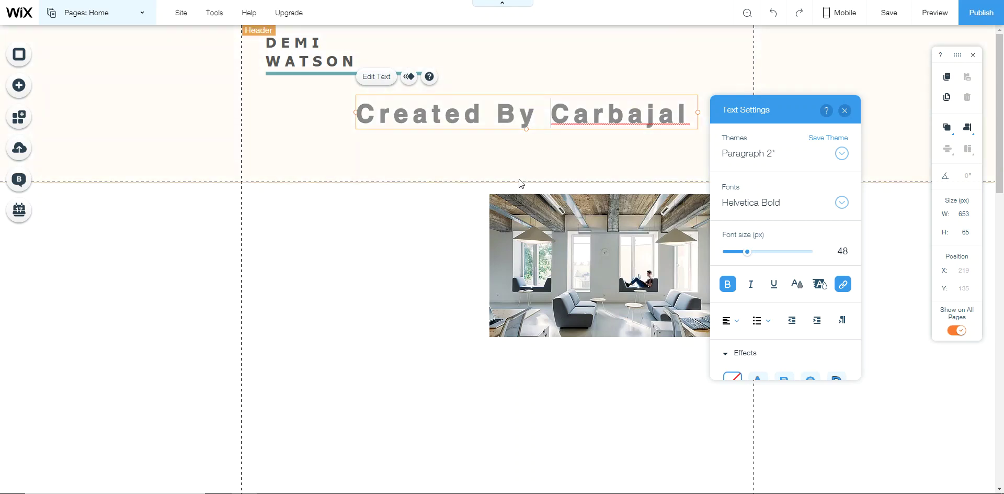
left_click(479, 204)
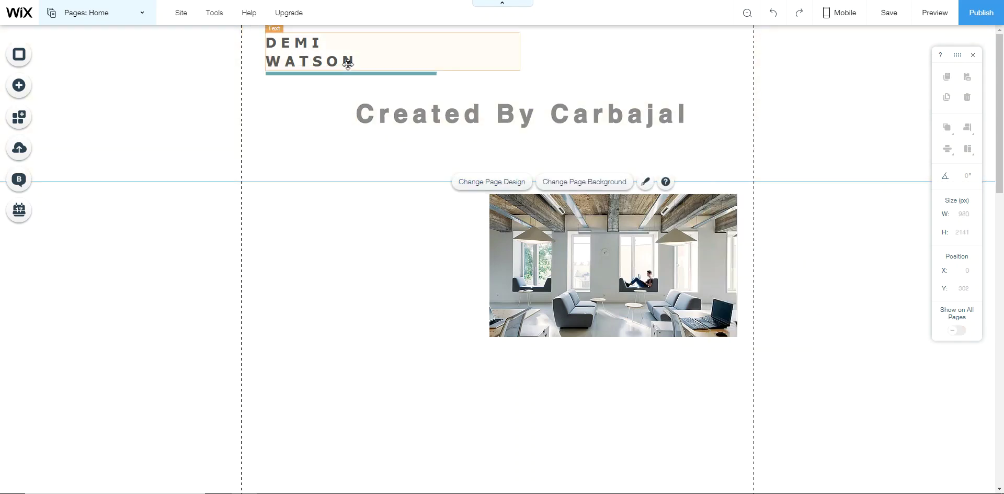
Change the two-line site title to "WWII" on the first line and "Website" on the second.
left_click(305, 59)
left_click(309, 55)
double_click(323, 41)
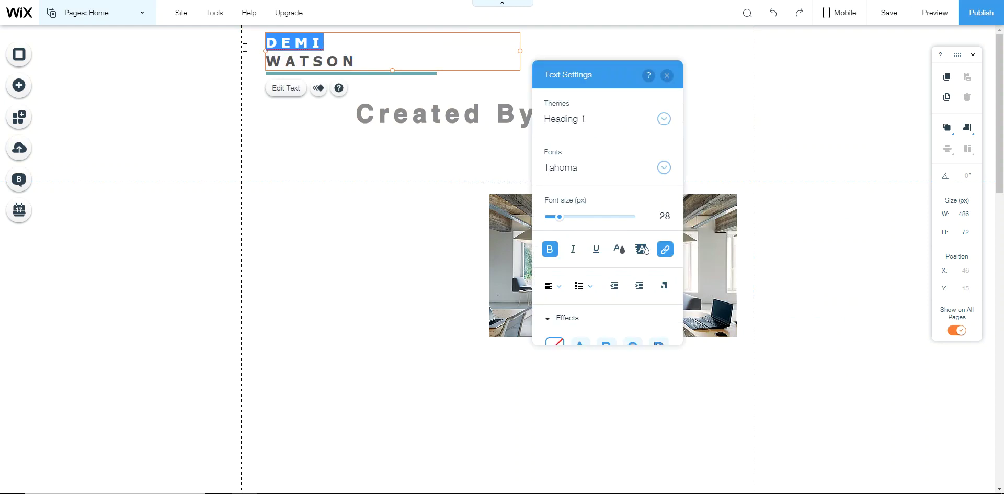
type("WWII")
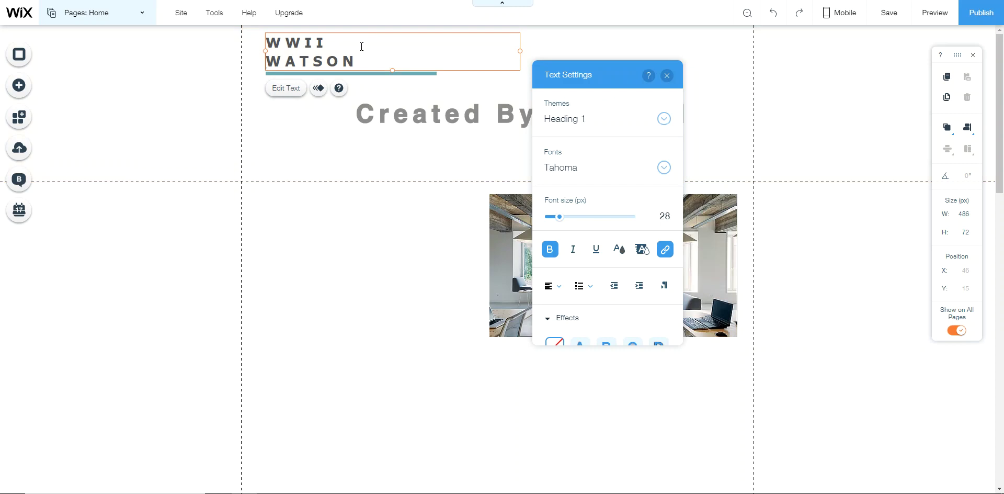
left_click_drag(362, 61, 290, 60)
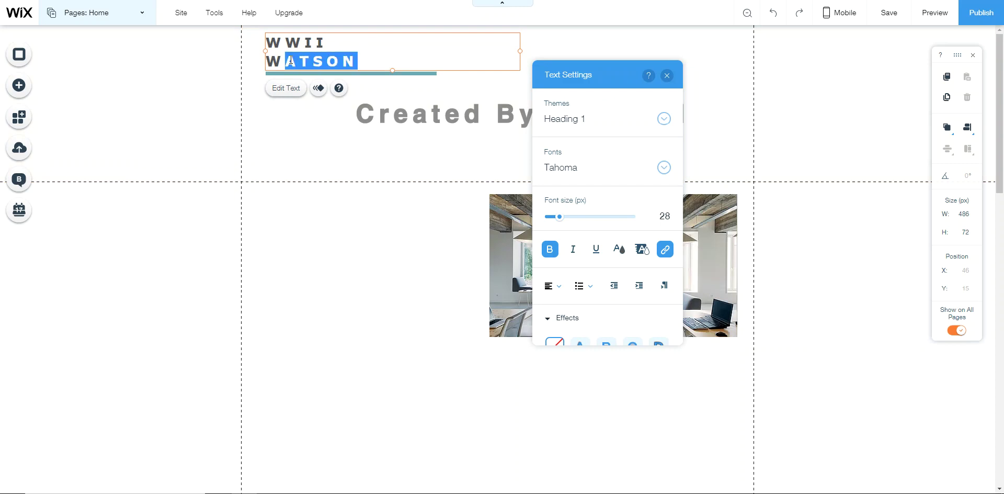
type("we")
key("BackSpace")
key("BackSpace")
type("ebsite")
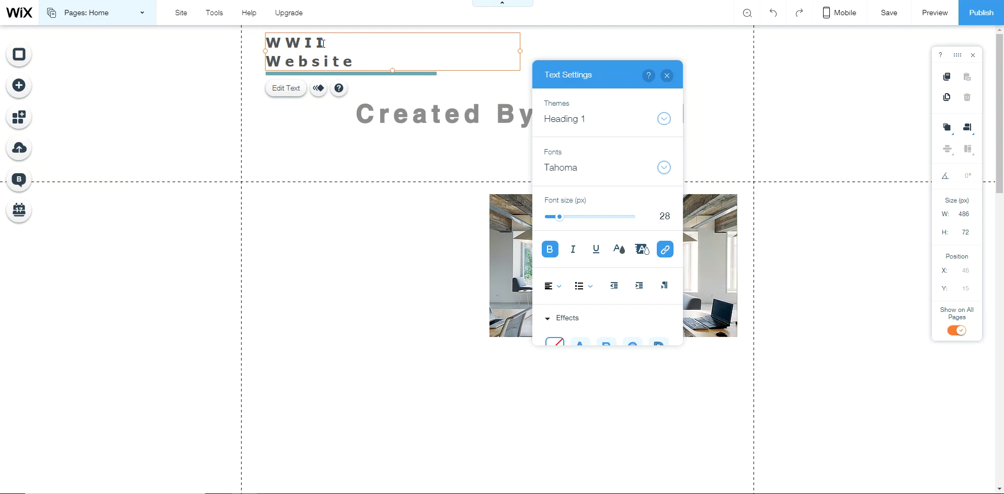
Style the word "Website" in red #E21C21 with the Reklame Script font and a larger size.
left_click_drag(361, 63, 273, 63)
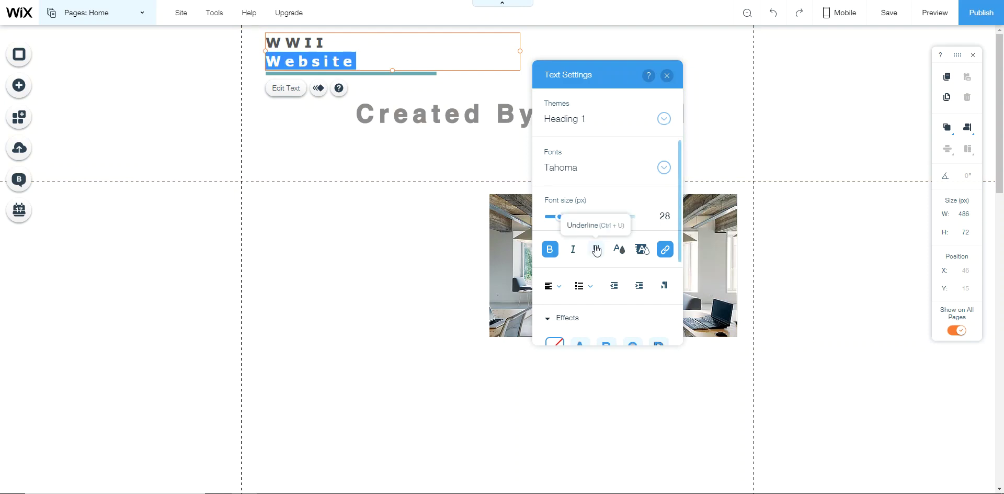
left_click(617, 250)
left_click(539, 259)
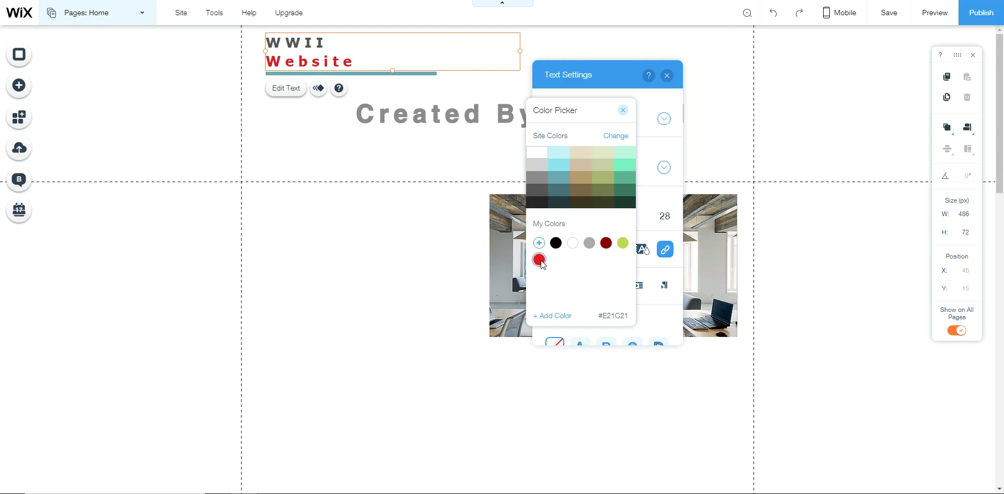
left_click(670, 304)
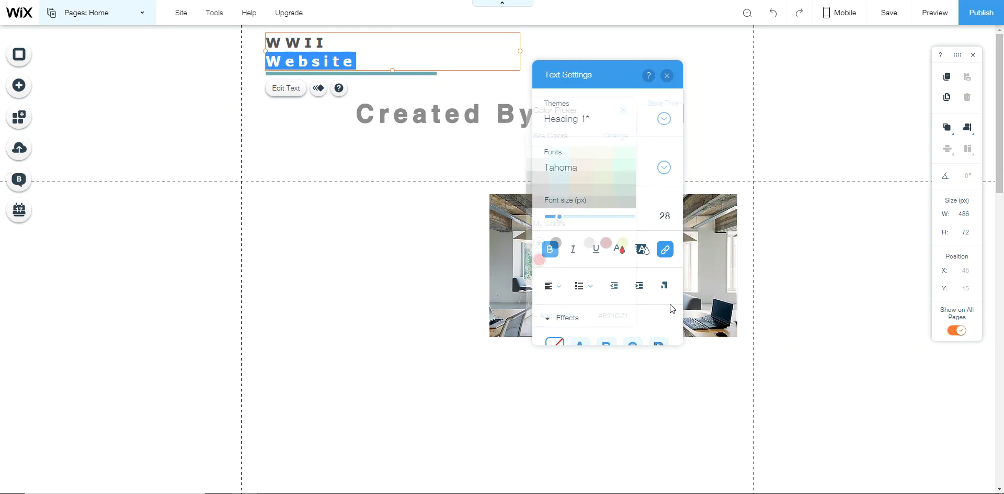
left_click(578, 168)
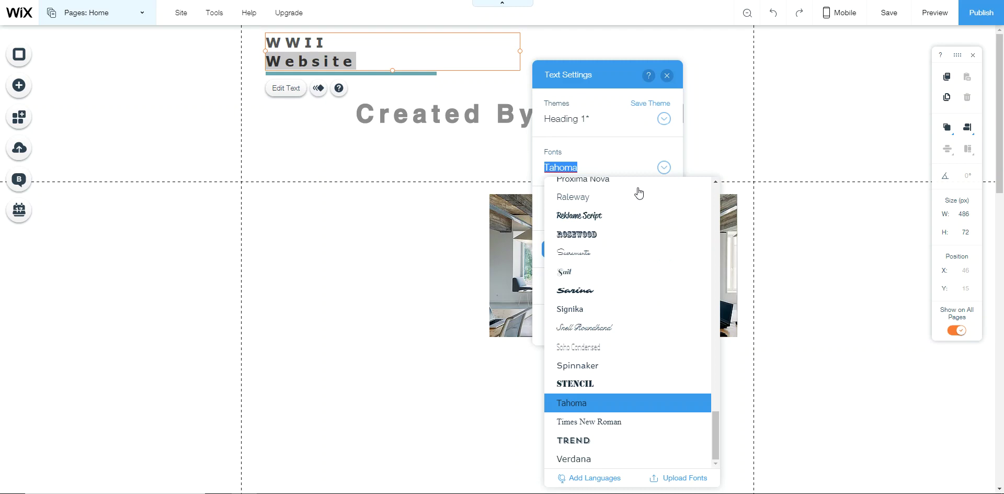
left_click(590, 215)
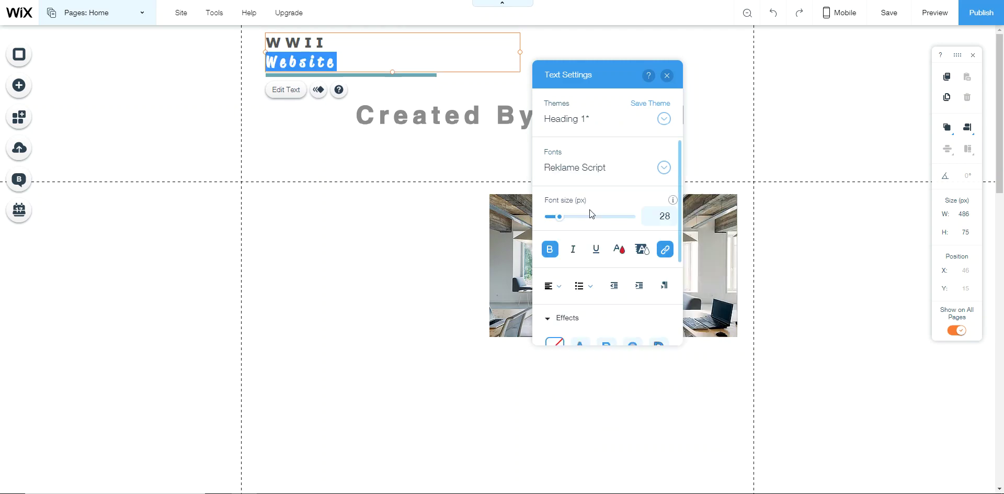
left_click(568, 219)
left_click(337, 297)
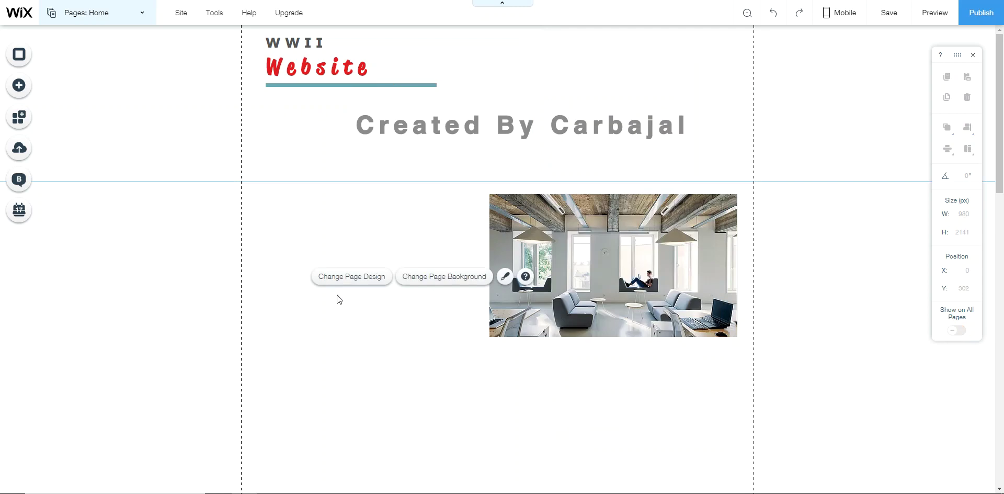
Change the design of the line under the site title to a solid medium-blue line.
double_click(380, 82)
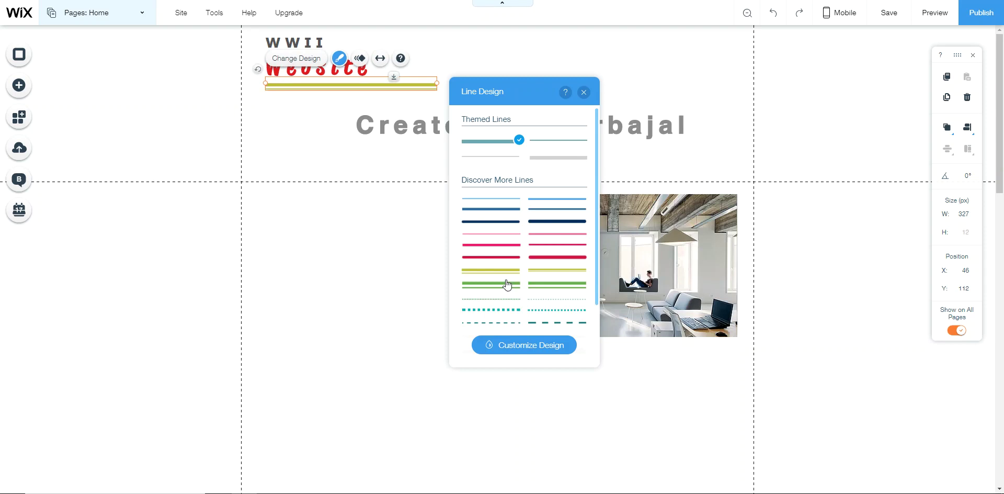
left_click(502, 209)
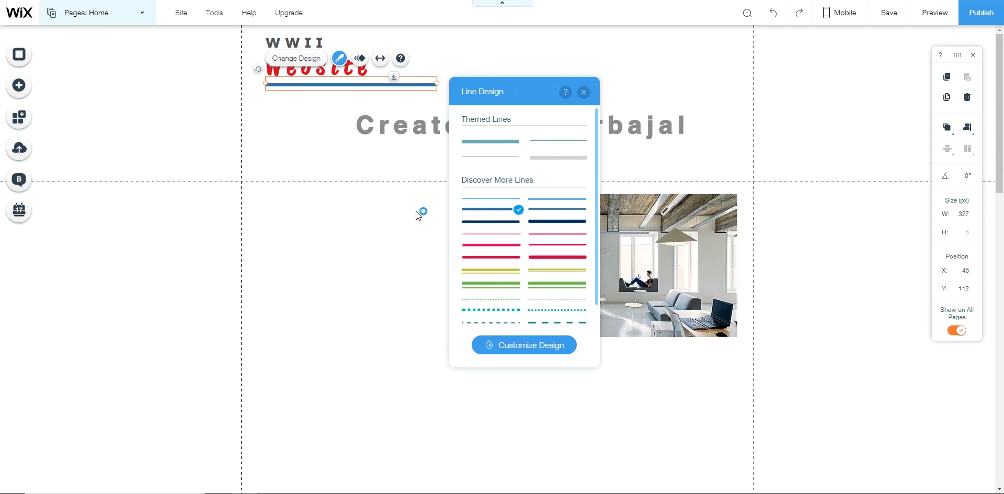
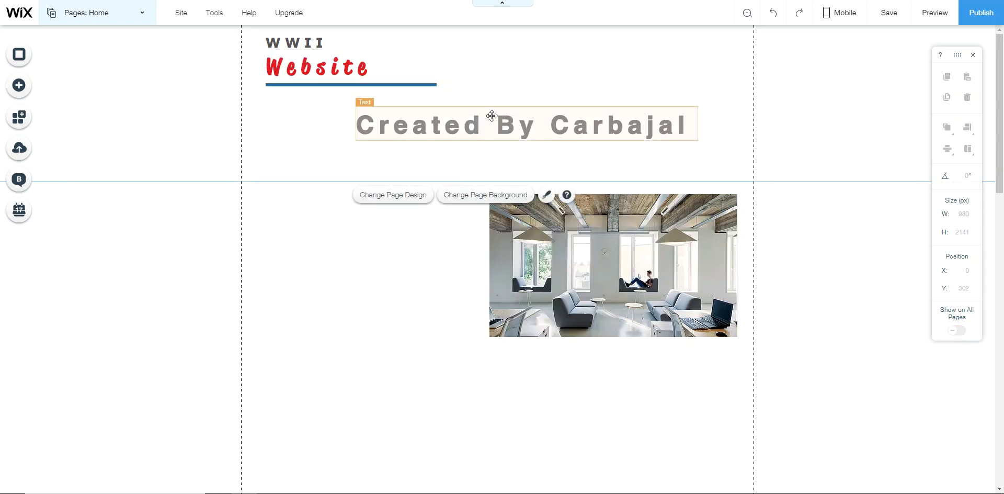
Move the tagline to about X 275, Y 124 and reduce the header height to about 215 px.
left_click_drag(506, 123, 536, 106)
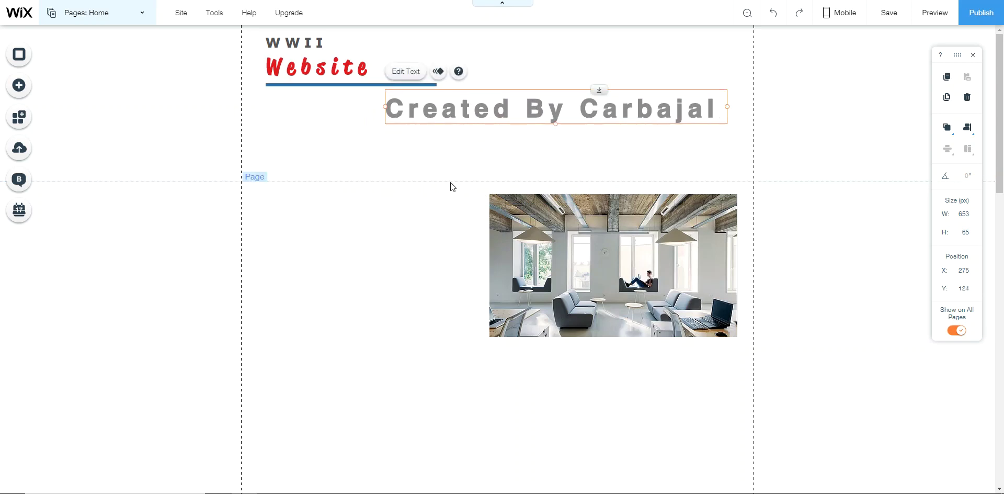
left_click(462, 160)
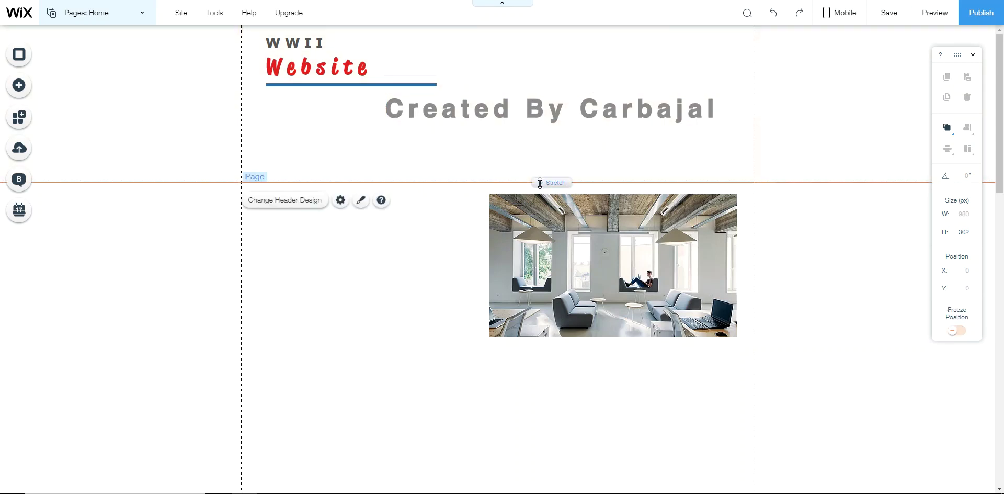
left_click_drag(537, 180, 533, 136)
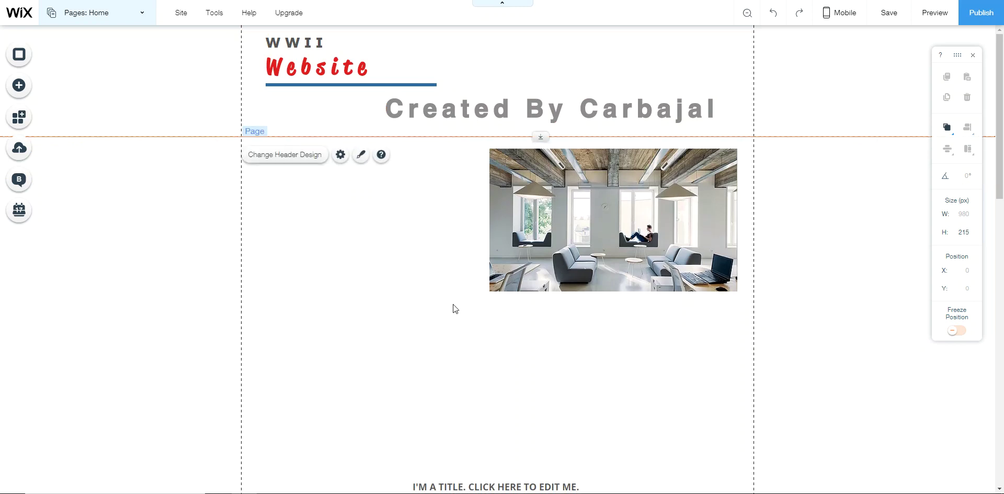
Delete the office photo from the home page.
left_click_drag(651, 189, 418, 213)
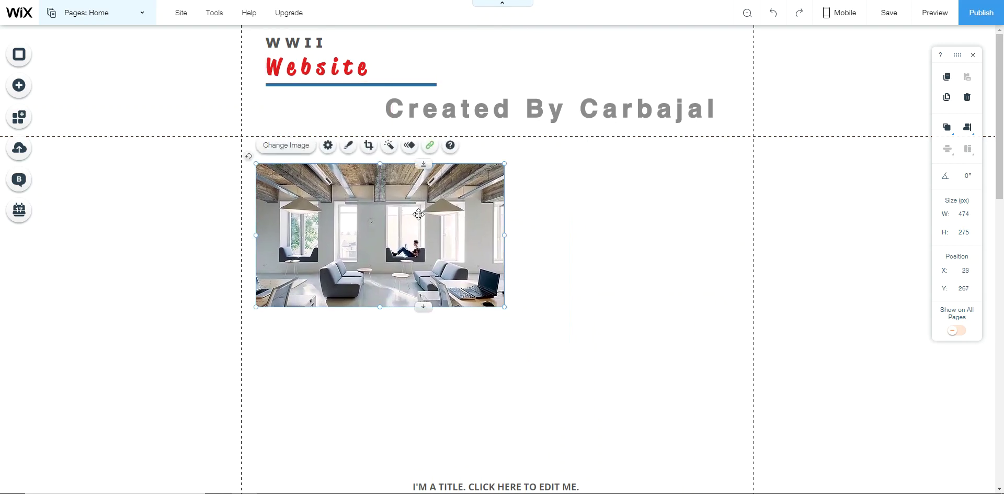
key("Delete")
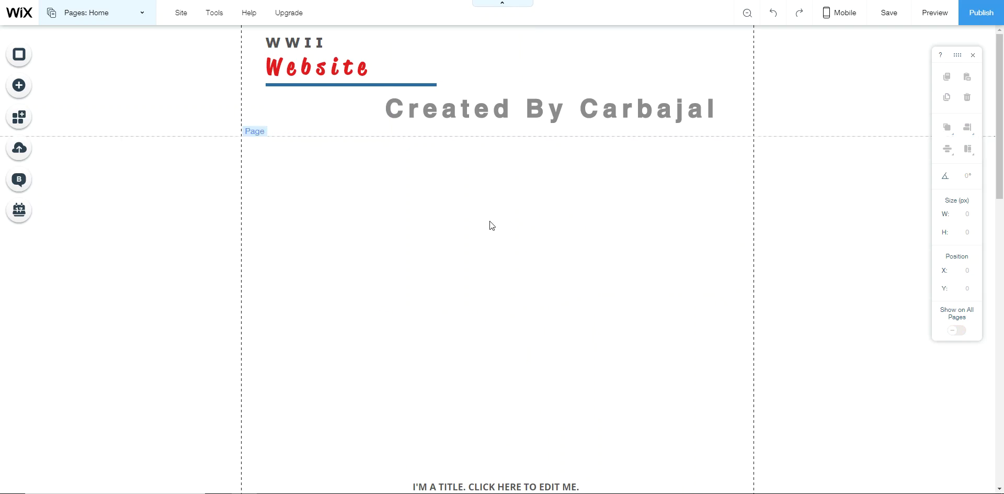
Try a blue particle video, red and teal as the home page background, and settle on the solid medium-green site color.
right_click(794, 206)
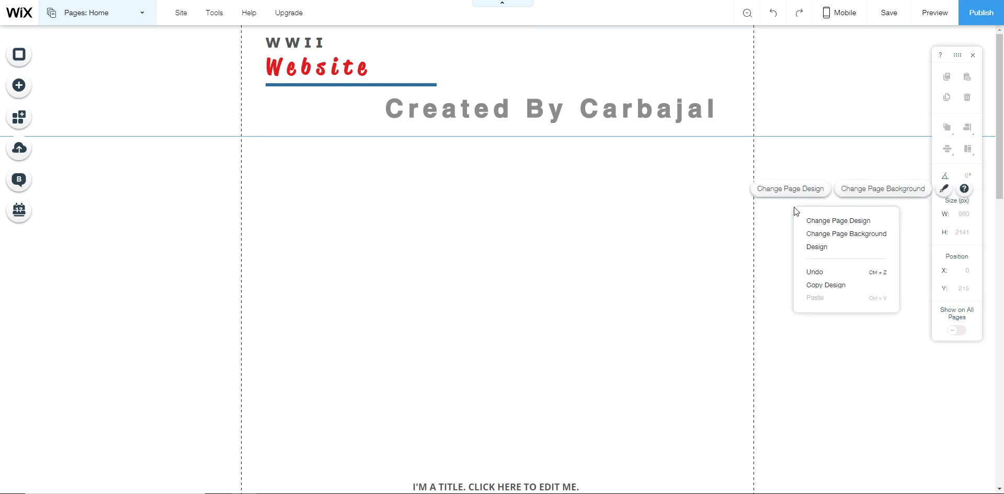
left_click(822, 235)
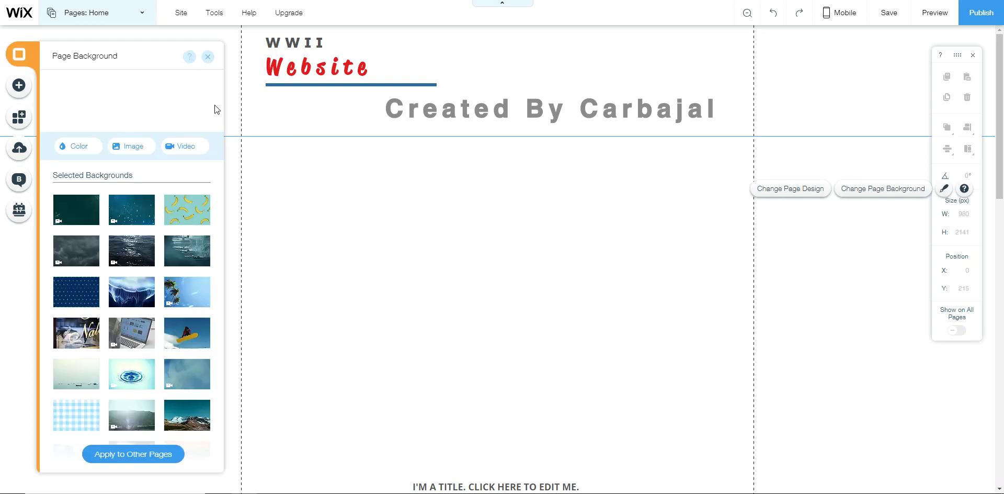
left_click(121, 220)
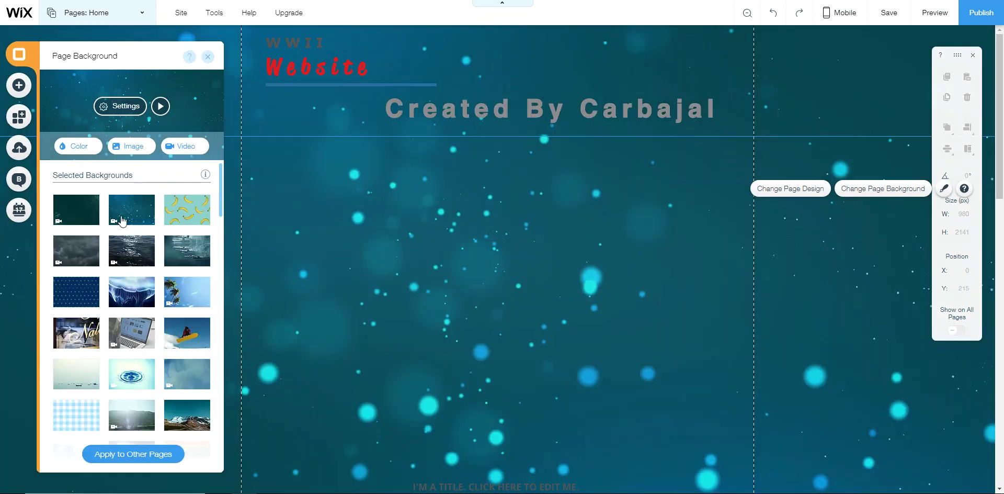
left_click(78, 146)
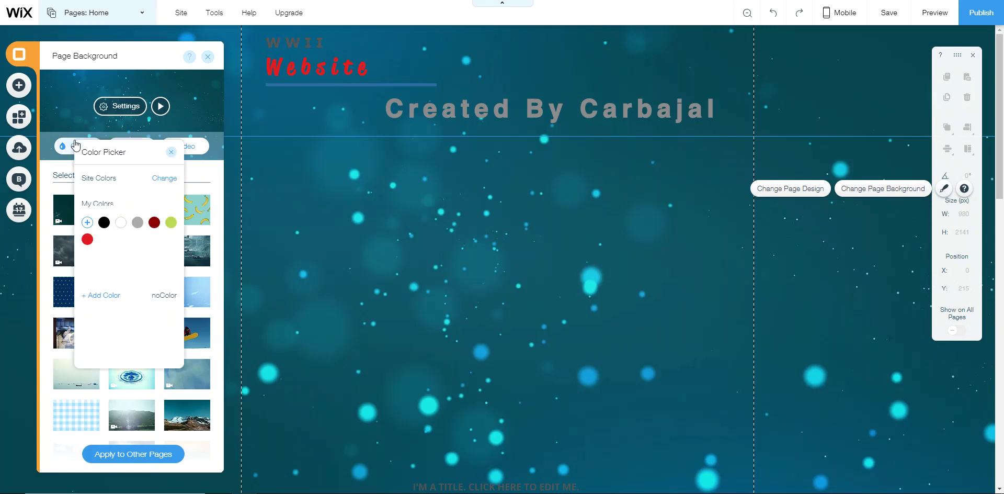
left_click(87, 303)
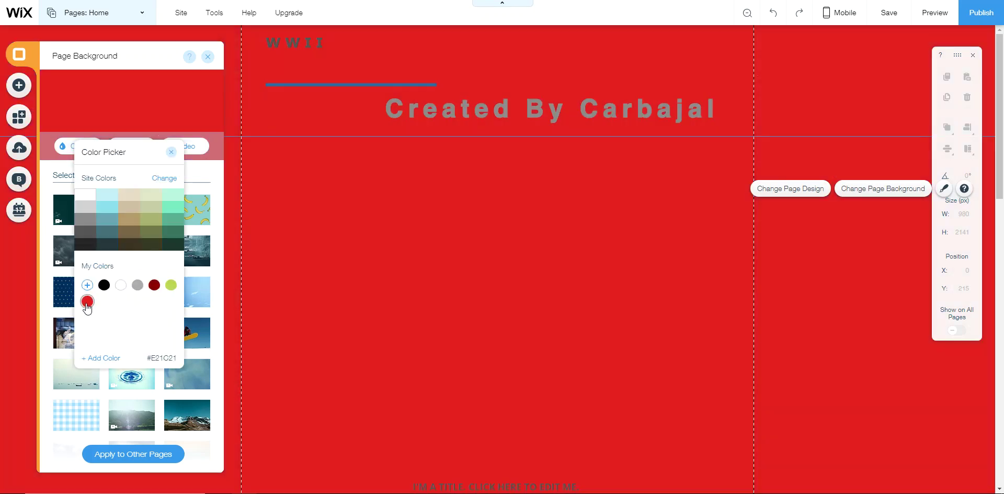
left_click(107, 222)
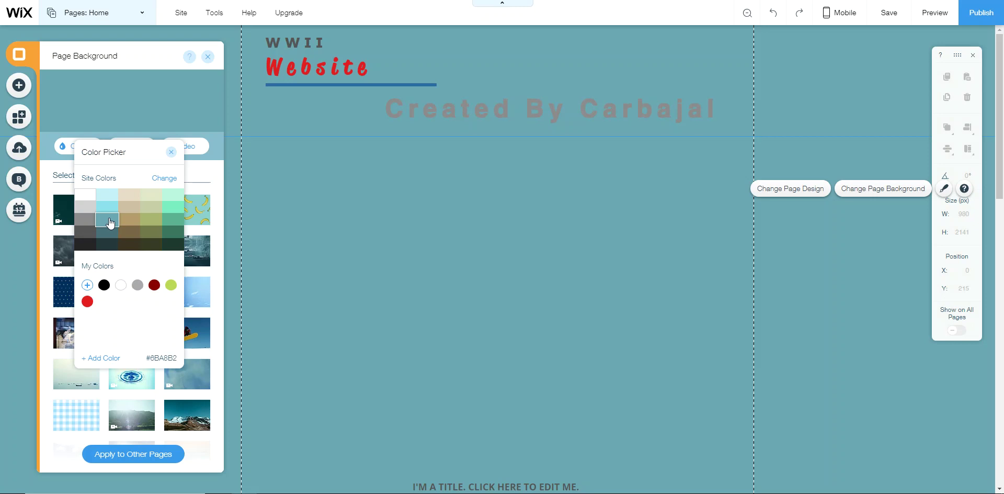
left_click(174, 224)
left_click(524, 298)
left_click(207, 57)
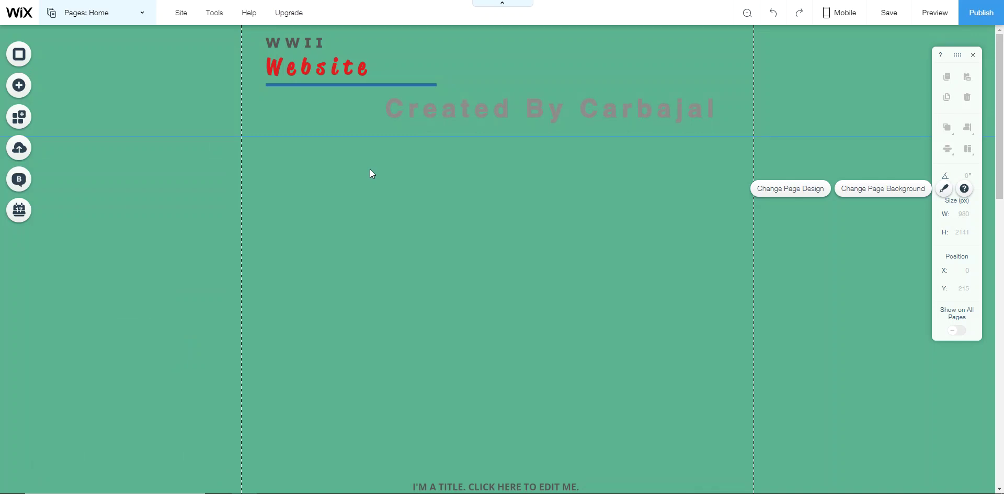
Add a Heading 1 text below the header at about X 245, Y 324 and change its wording to "Introduction".
left_click(24, 88)
left_click(58, 73)
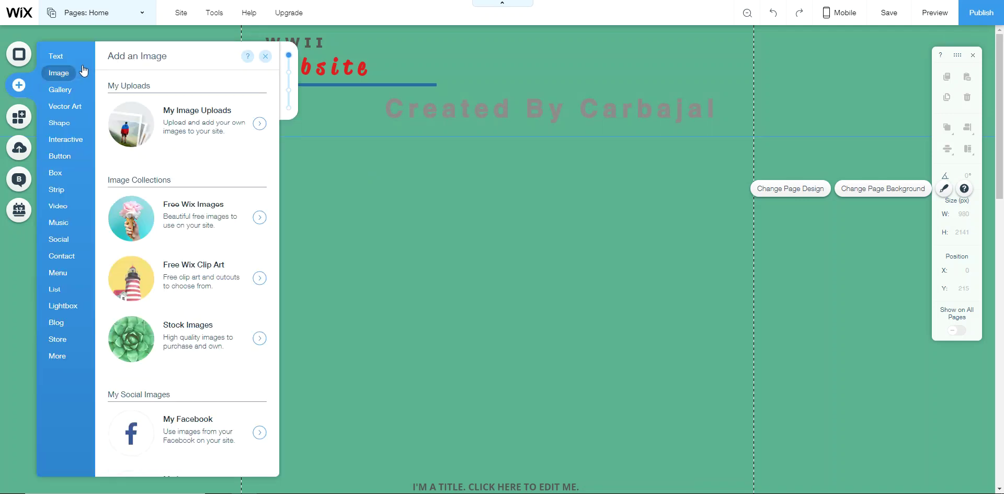
left_click(58, 57)
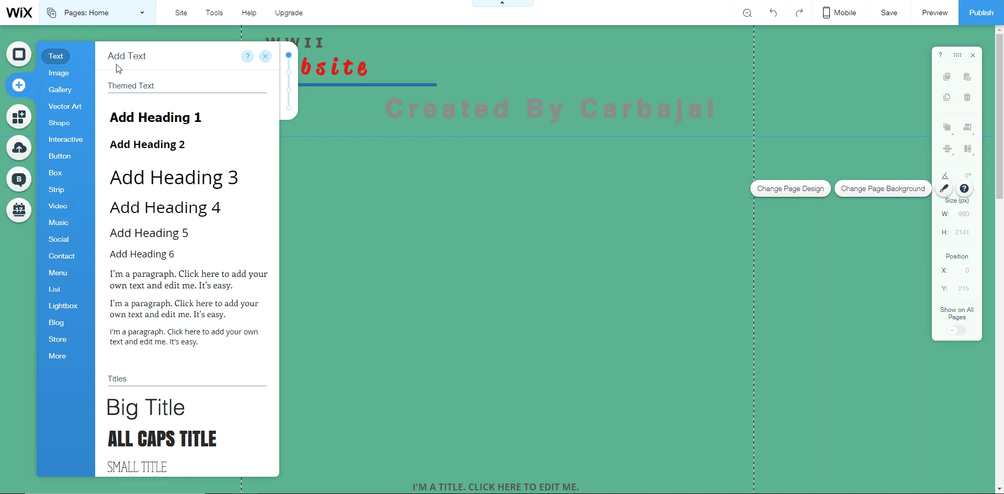
left_click_drag(140, 120, 426, 209)
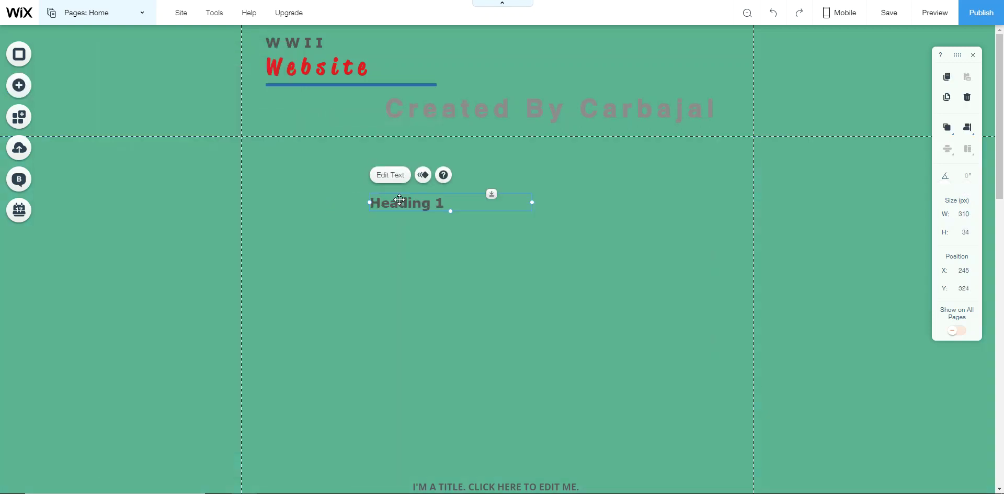
double_click(427, 210)
type("I")
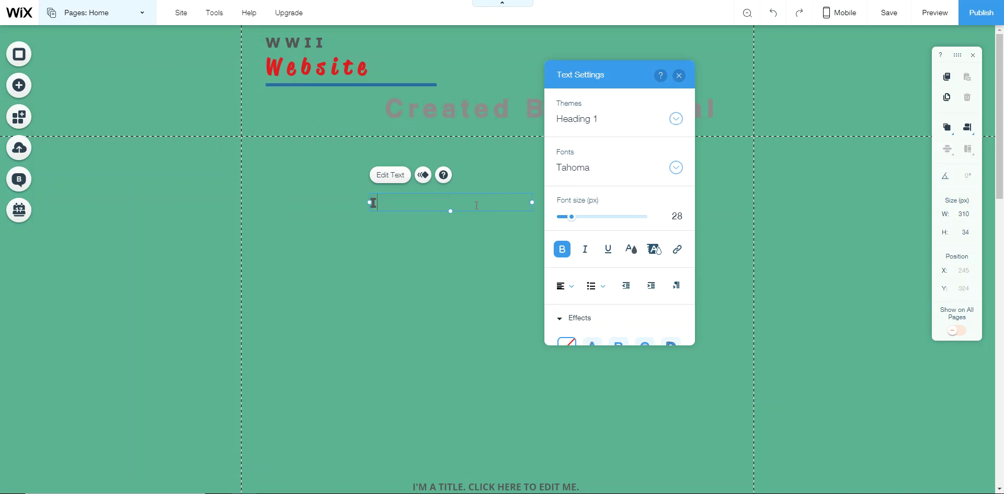
type("ntroduction")
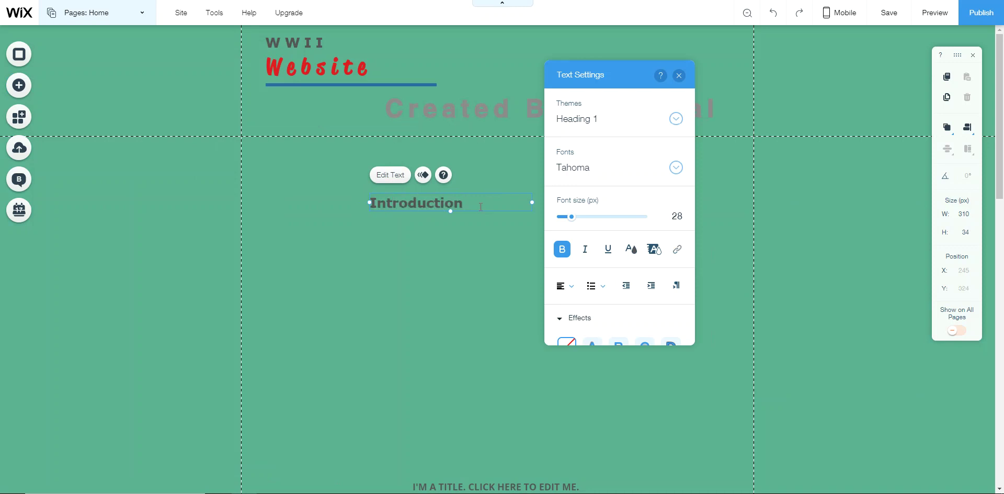
Color the "Introduction" heading lime green #BADA55 and remove its bold formatting.
key("ctrl+a")
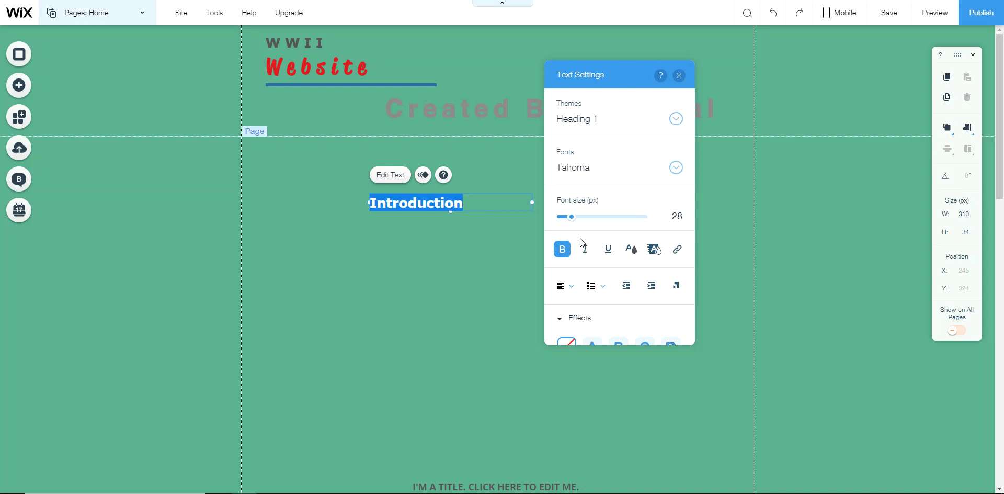
left_click(631, 249)
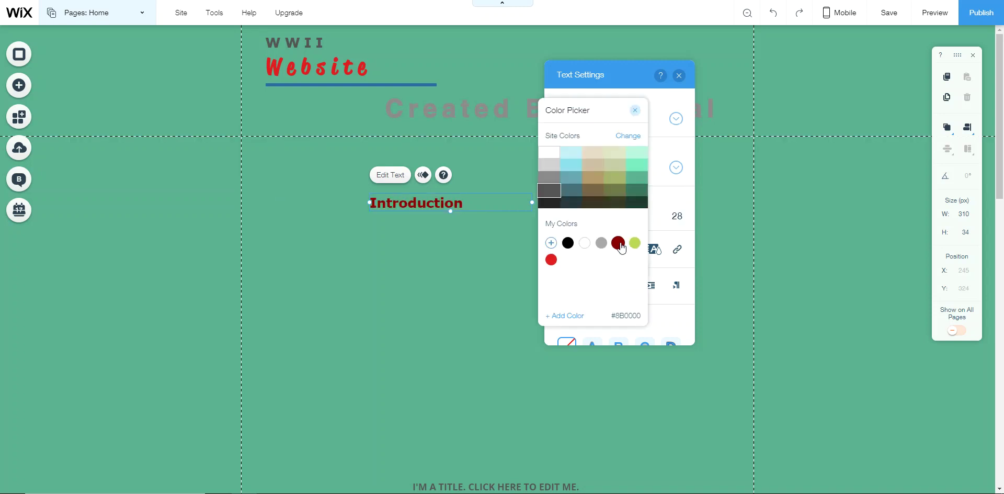
left_click(638, 244)
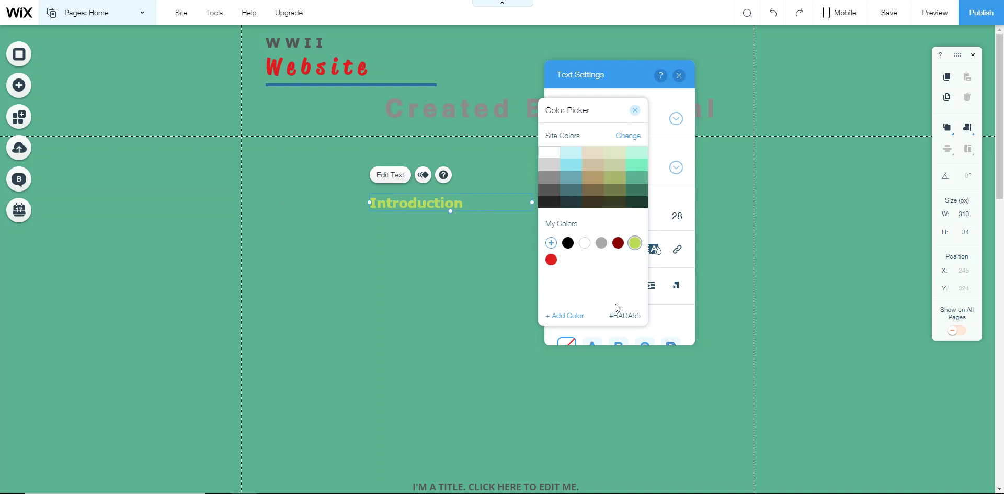
left_click(663, 308)
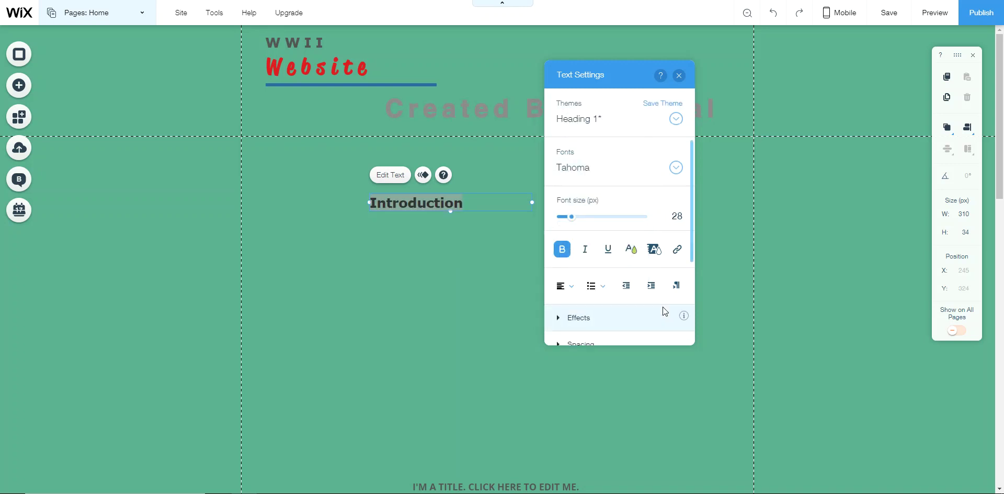
left_click(567, 250)
left_click(378, 224)
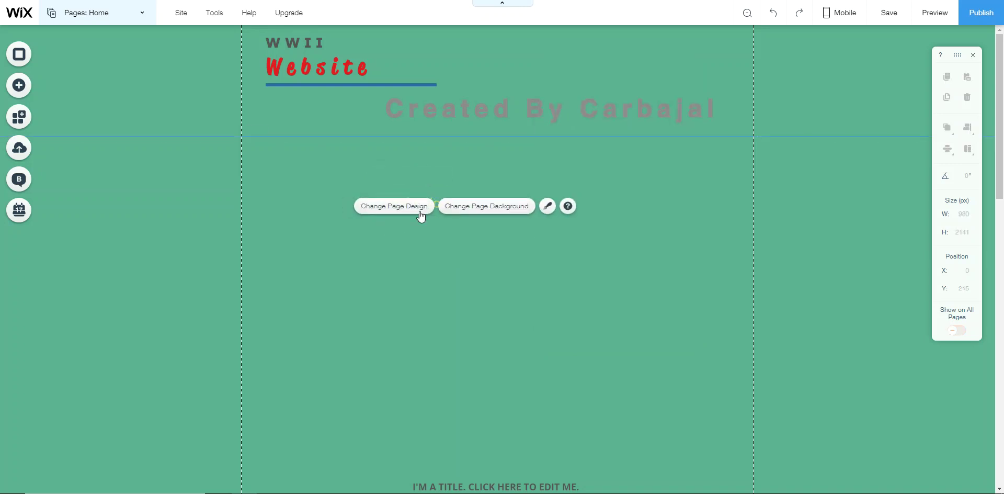
left_click(522, 286)
Move the "Introduction" heading to about X 111, Y 241 and widen its text box to about 464 px.
left_click(444, 204)
left_click_drag(444, 204, 374, 161)
left_click_drag(463, 158, 543, 158)
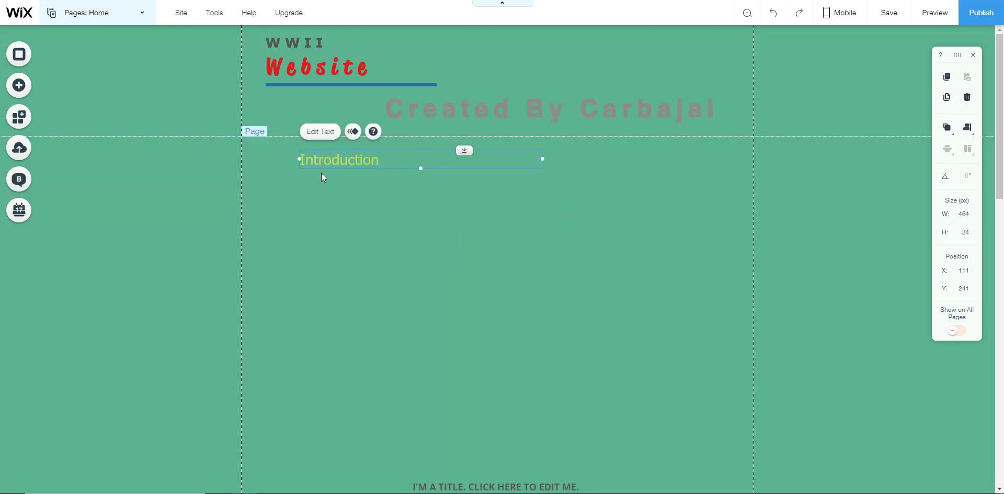
left_click(422, 170)
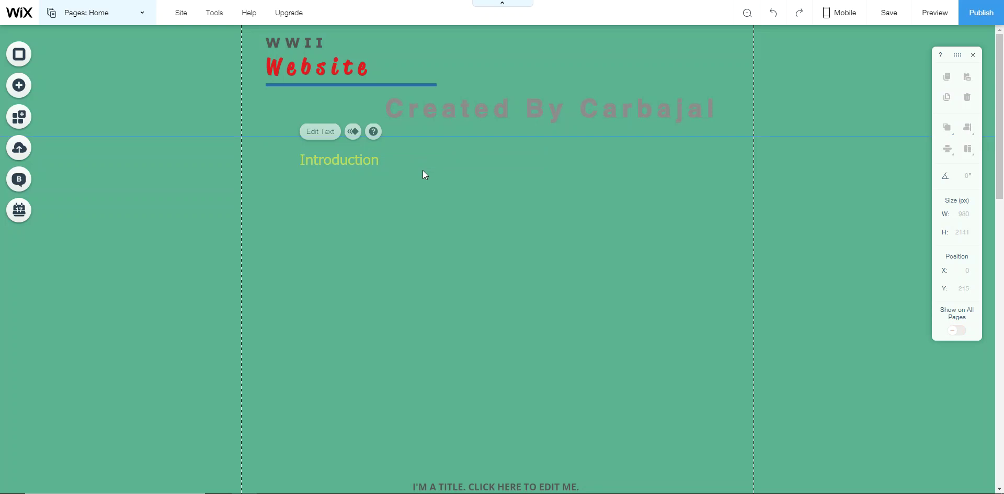
left_click(321, 212)
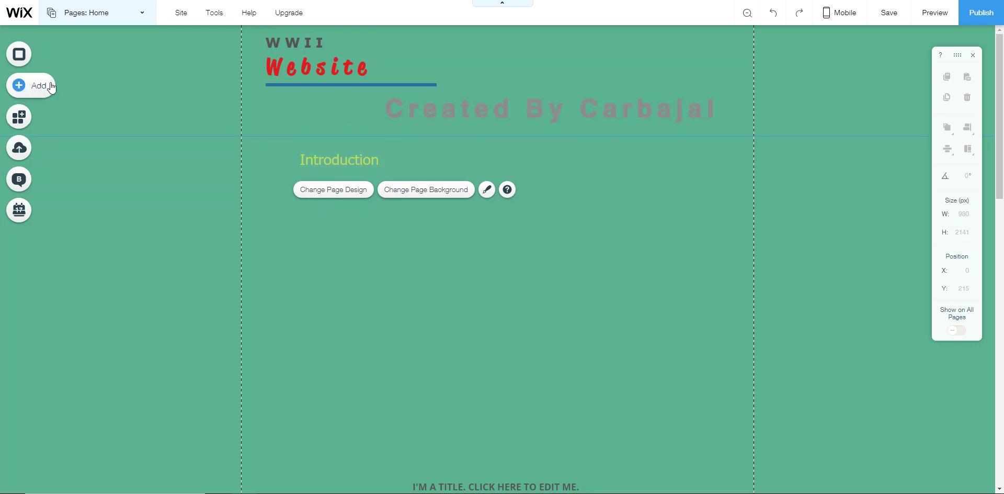
Add the Georgia Italic sample paragraph below the heading at about X 86, Y 321 and stretch its box to about 255 px high.
left_click(19, 86)
left_click(71, 57)
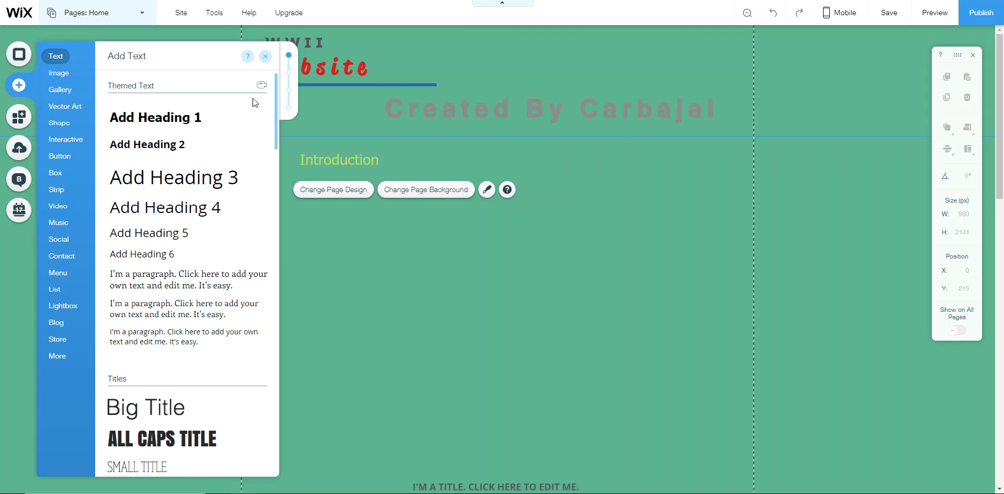
left_click_drag(277, 103, 293, 395)
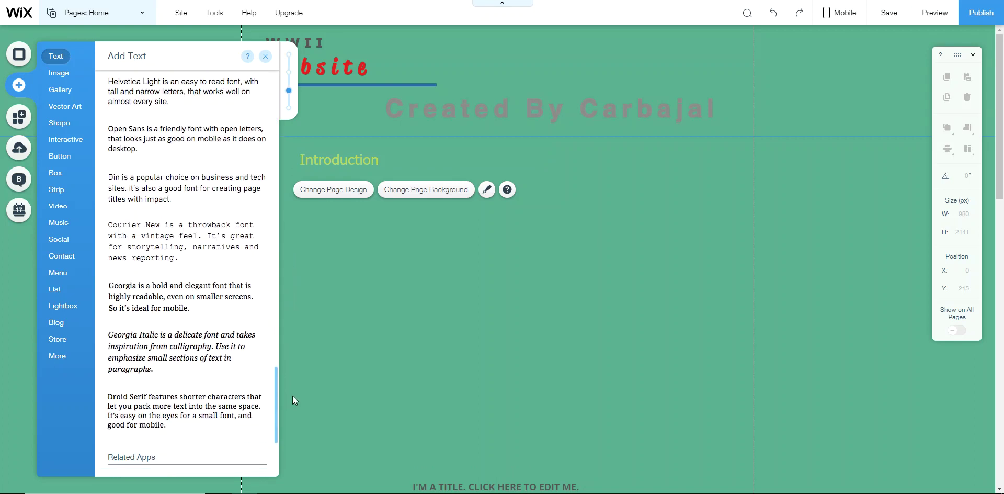
left_click_drag(157, 356, 338, 213)
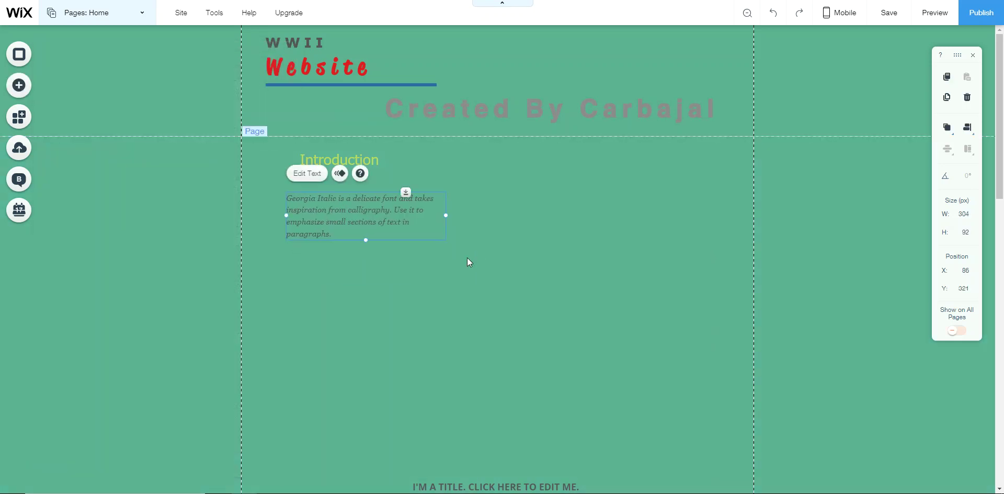
left_click_drag(366, 239, 367, 324)
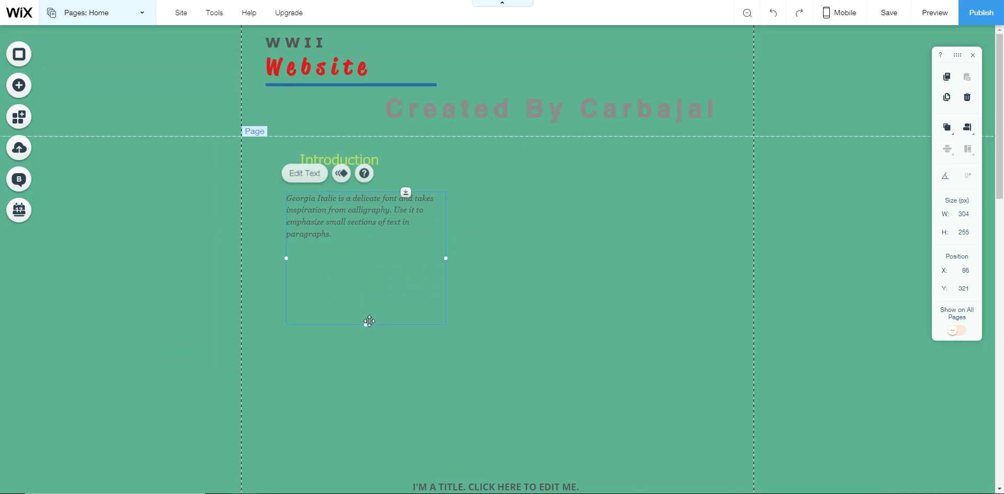
Replace the sample paragraph with several lines of random filler text, starting with ";alskdjf" and ending with "as".
double_click(341, 234)
type(";alskdjf;")
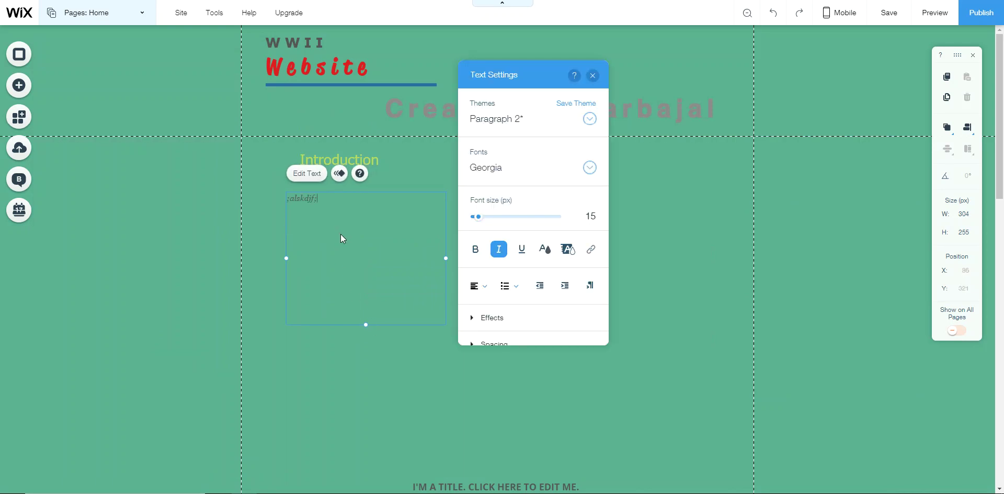
type("klasjdfklasdf'klasdkf asdfa;sldkf ;adsklf")
key("Return")
type("a")
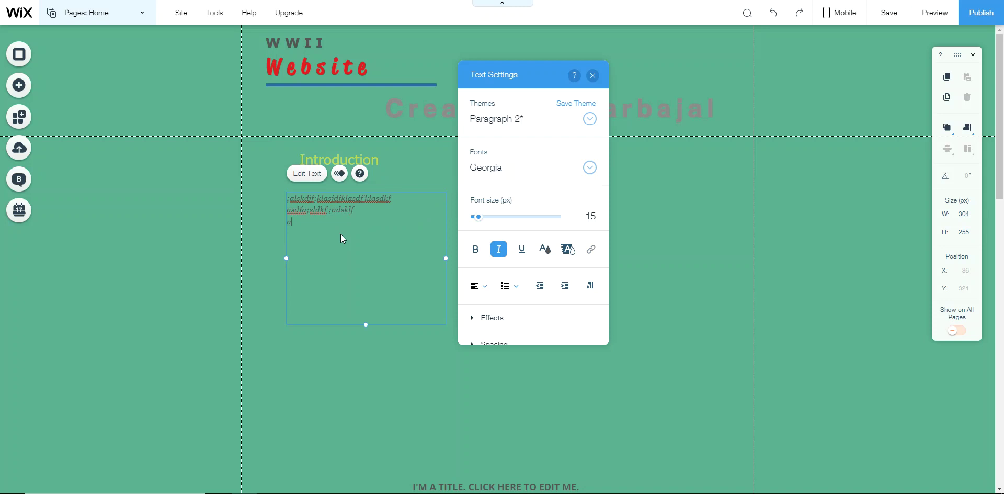
type("fa'dslfk';adsklf4k4")
key("Return")
type("asdfa sdf  asdf a sdf a sdf as")
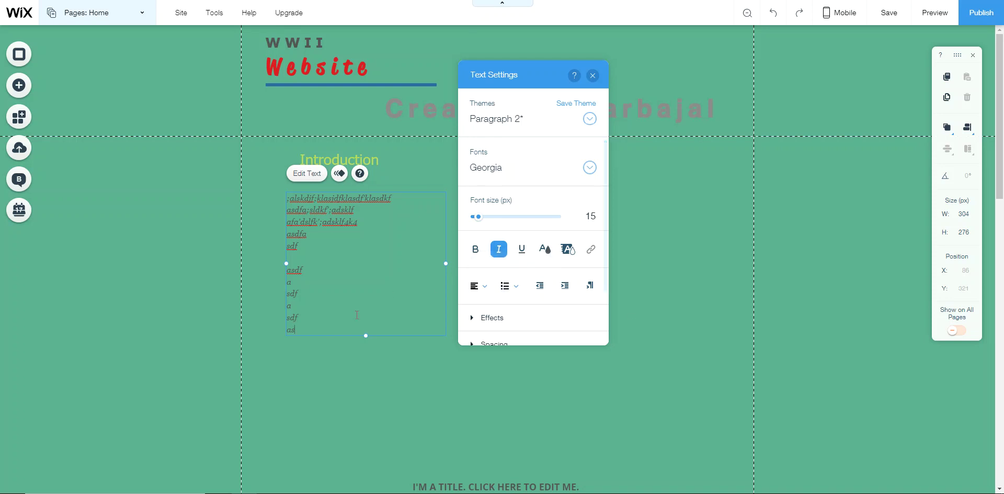
Color all of the filler paragraph's text white #FFFFFF.
left_click_drag(303, 328, 287, 191)
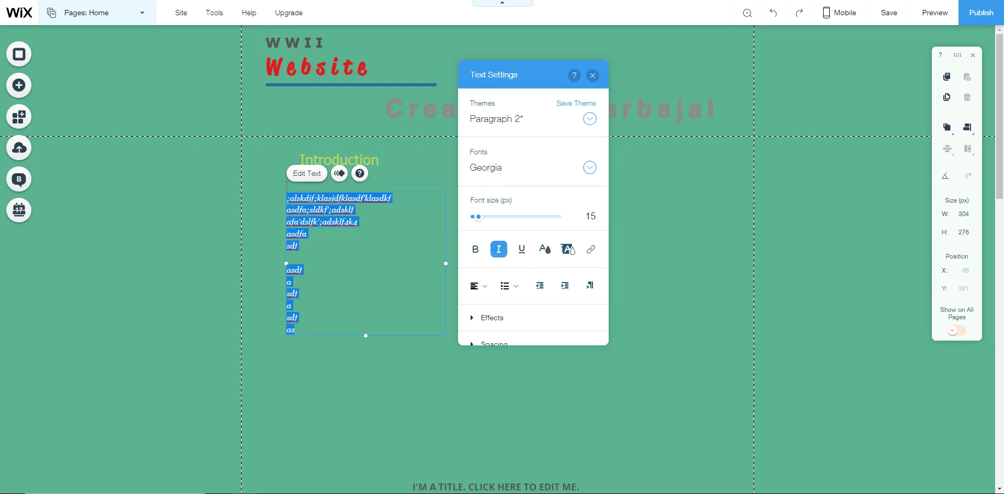
left_click(545, 249)
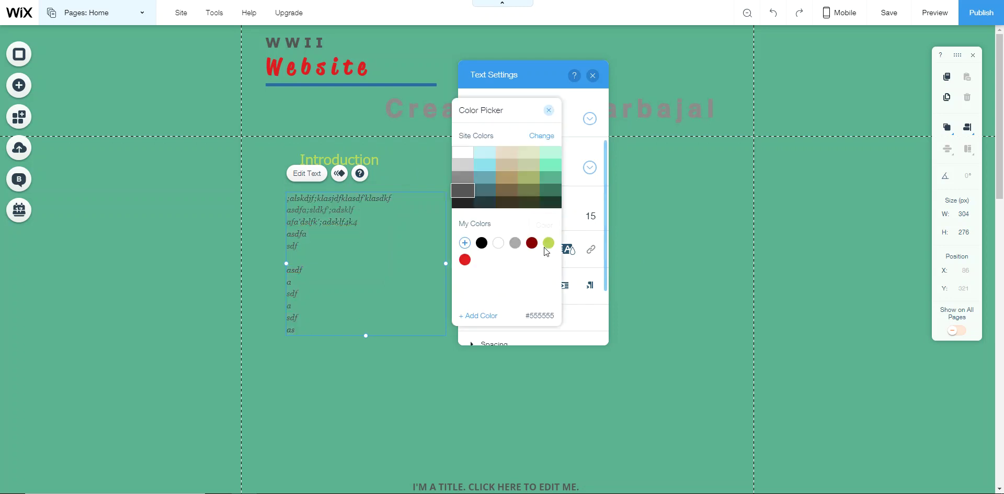
left_click(498, 243)
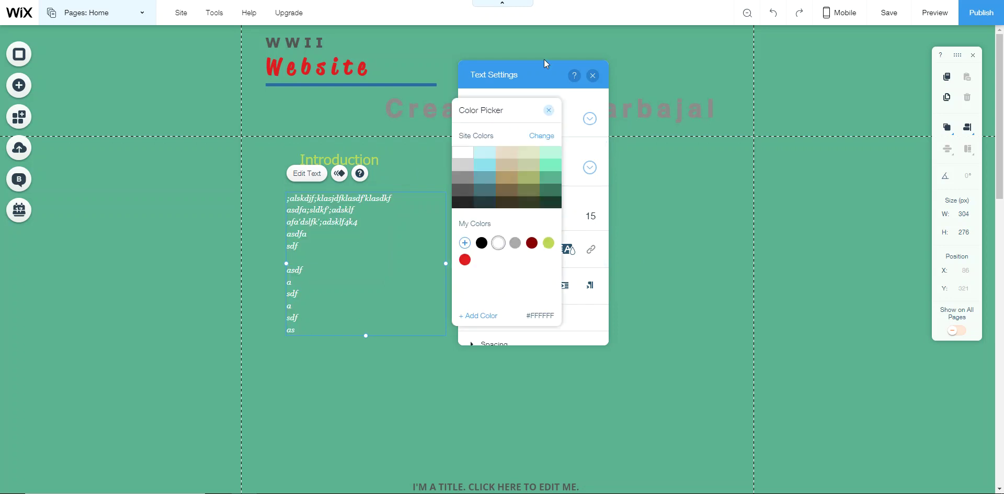
left_click(548, 110)
Set the filler paragraph to the Lobster font, make it bold and enlarge it to 28 px.
left_click(540, 167)
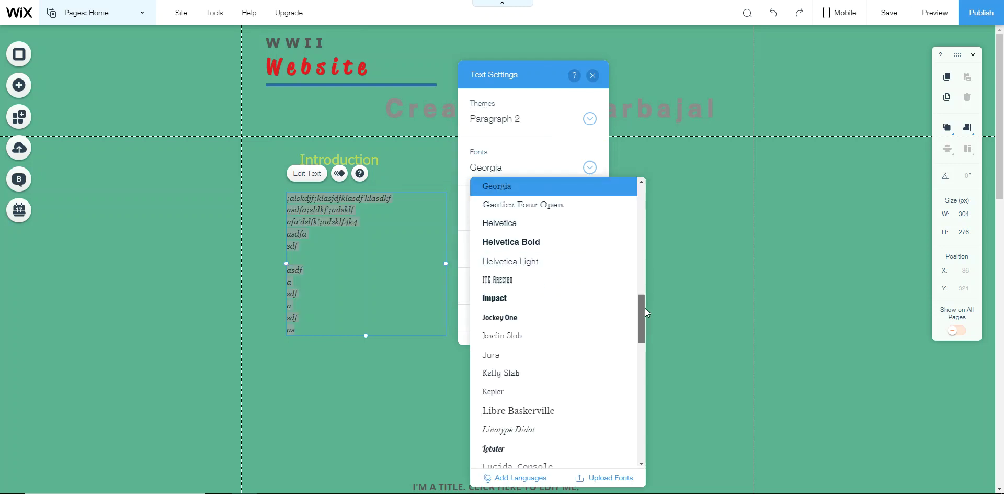
left_click_drag(646, 308, 647, 342)
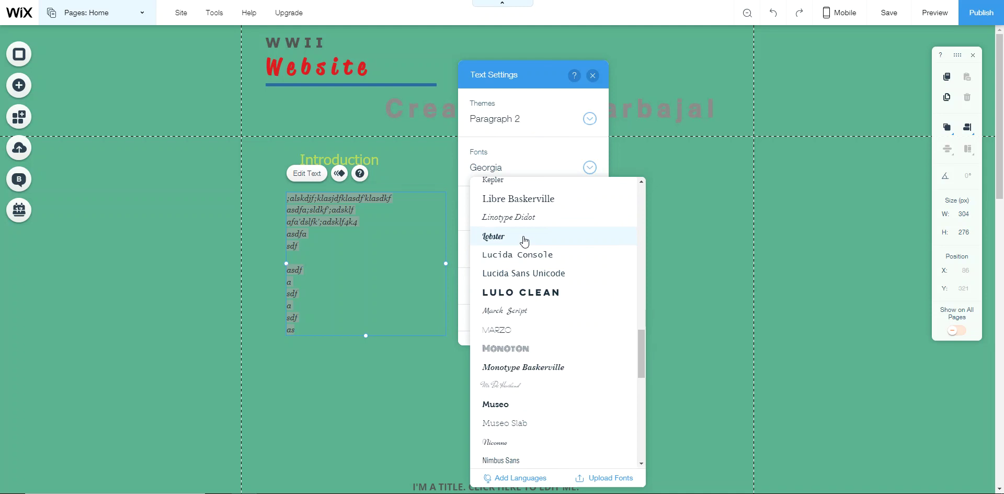
left_click(524, 238)
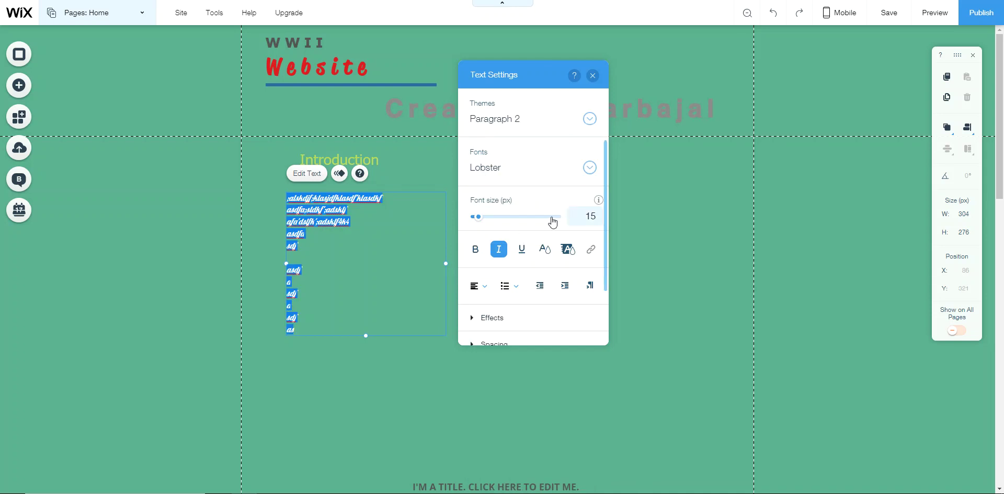
left_click(475, 249)
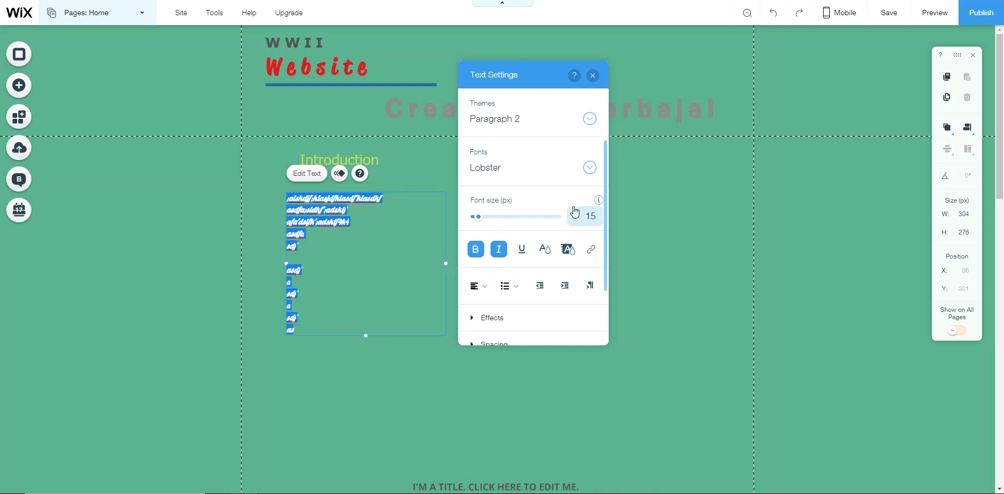
left_click(497, 216)
left_click_drag(494, 221, 486, 219)
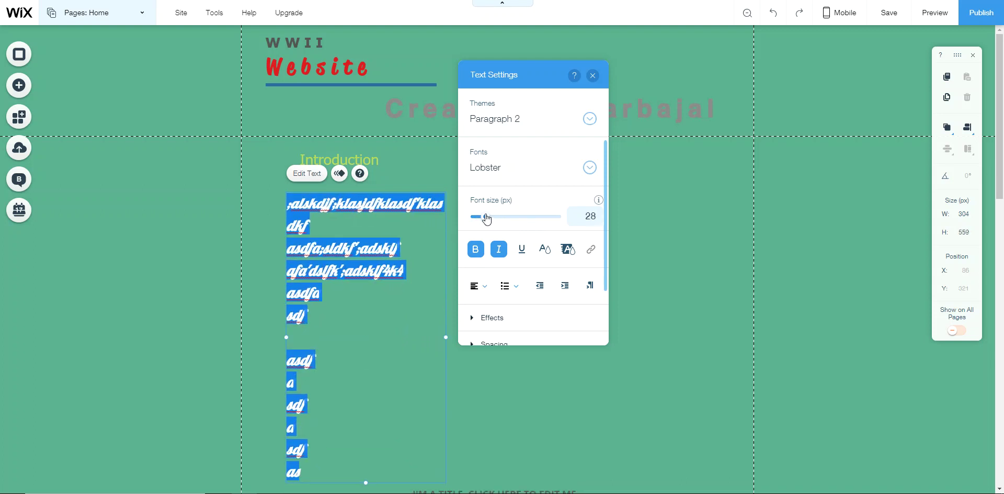
Widen the filler paragraph's box to about 418 px and move it to about X 46, Y 292, under the Introduction heading.
left_click(593, 75)
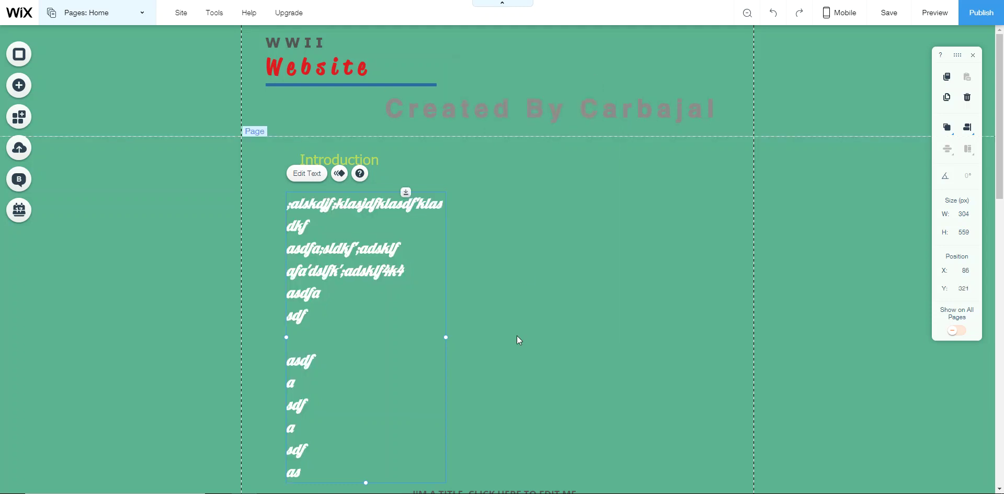
left_click_drag(453, 334, 503, 334)
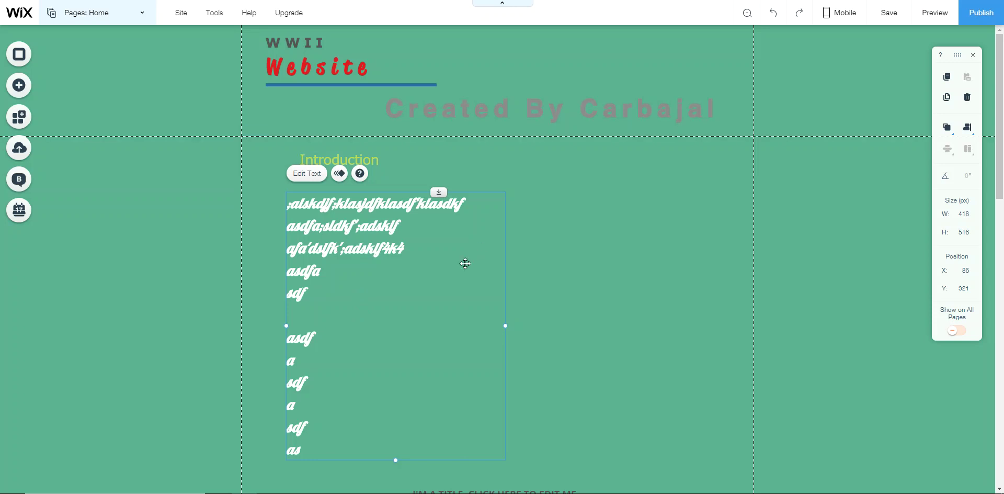
left_click_drag(459, 262, 443, 249)
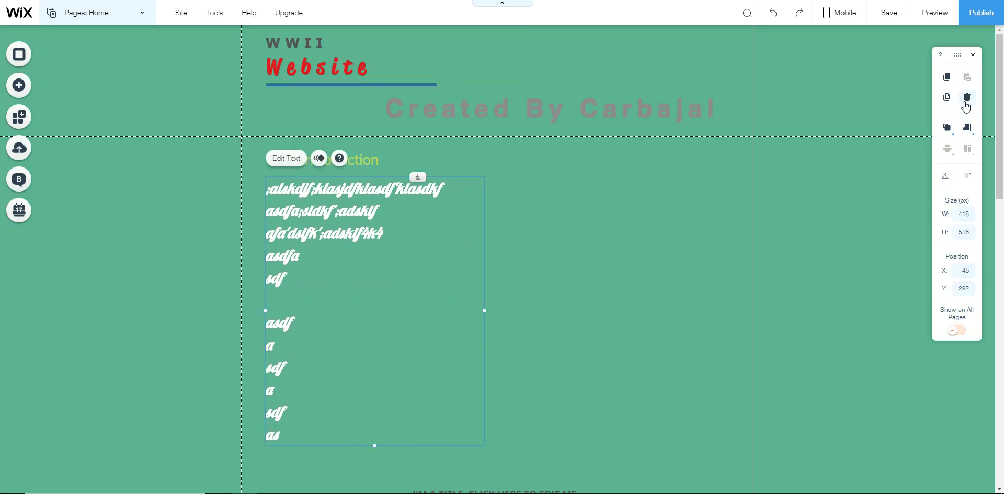
Copy the filler text box and place the pasted duplicate beside the original at about X 494, Y 297.
left_click_drag(998, 105, 990, 127)
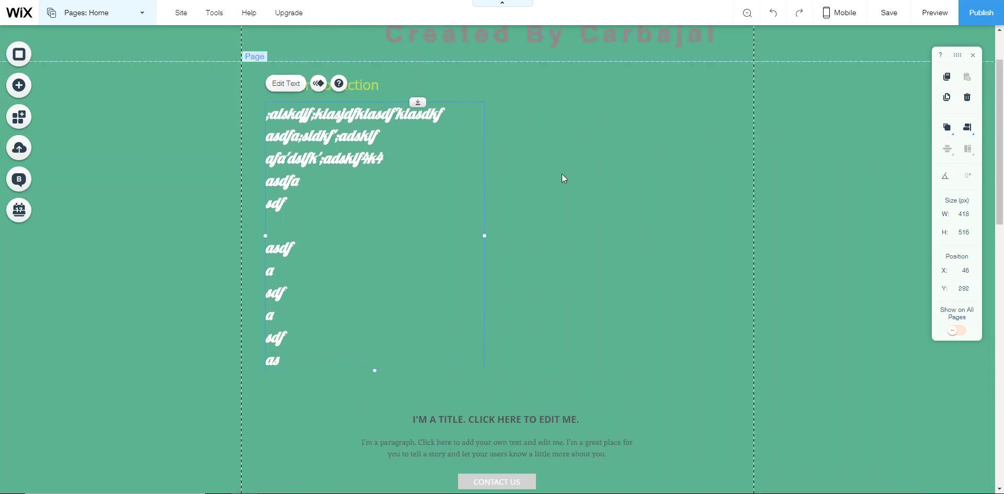
right_click(386, 154)
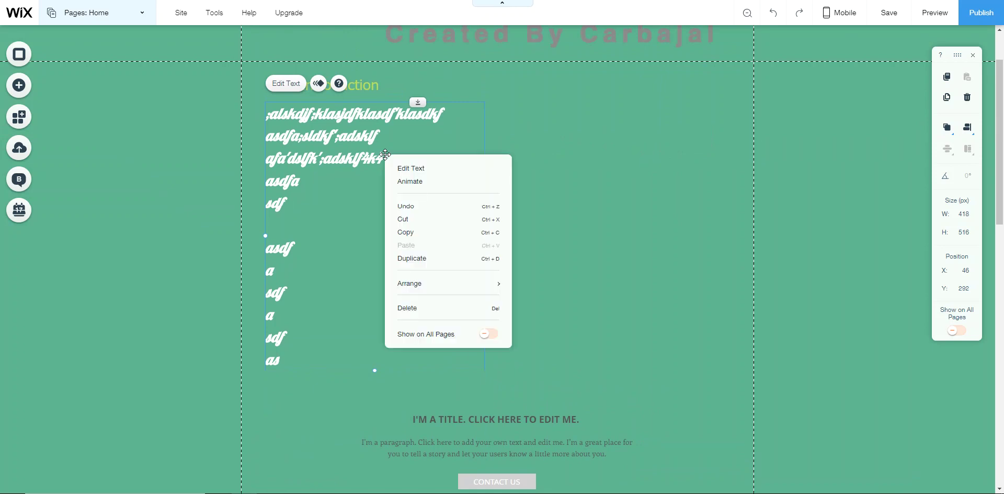
left_click(409, 231)
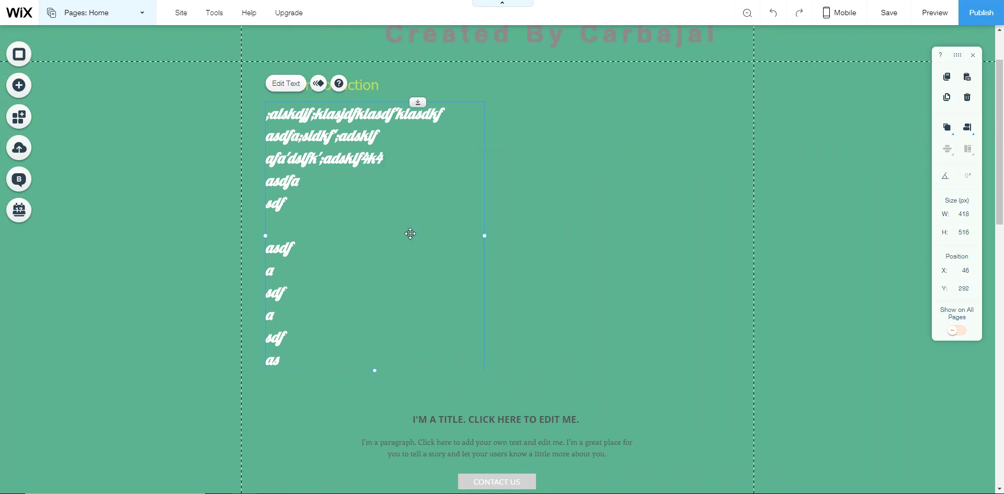
right_click(585, 172)
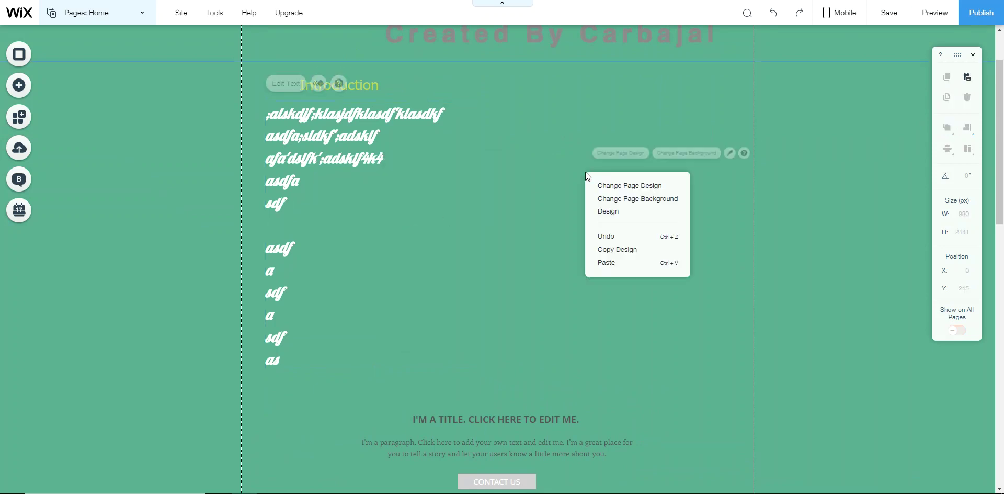
left_click(607, 262)
left_click_drag(531, 235, 555, 278)
left_click_drag(555, 199, 552, 197)
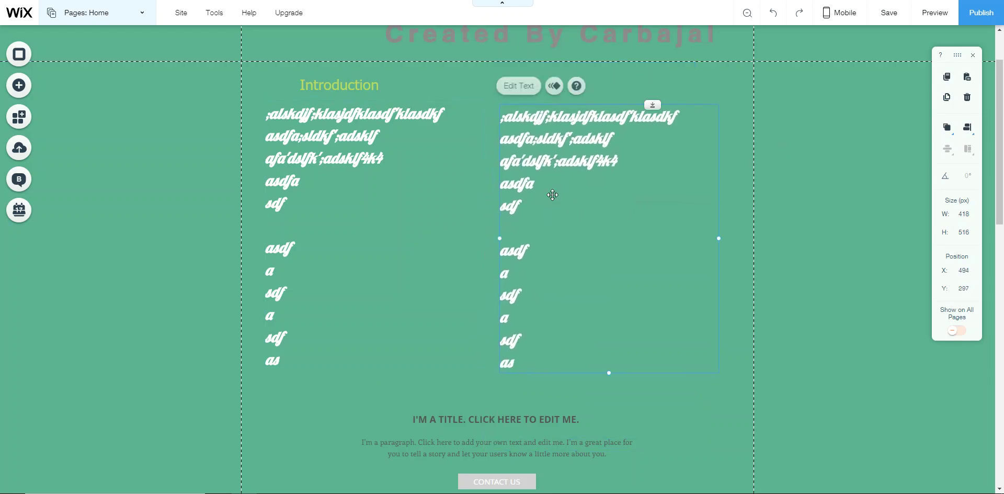
Replace the duplicate's text with seven lines of random filler starting with "a;lksdjf", and move the box to about X 510, Y 300.
double_click(522, 358)
type("a;lksdjf;lkaksjdf;klajsdf")
key("Return")
type("a;slkdfj;alksdjf")
key("Return")
type("a;lsdkfj;laksdjf;")
key("Return")
type("a;ksdfjf;alskdjf")
key("Return")
type(";lskadjf;alksdjf")
key("Return")
type(";alskdjf;lasdkjf")
key("Return")
type(";alskdjf;laskdjf")
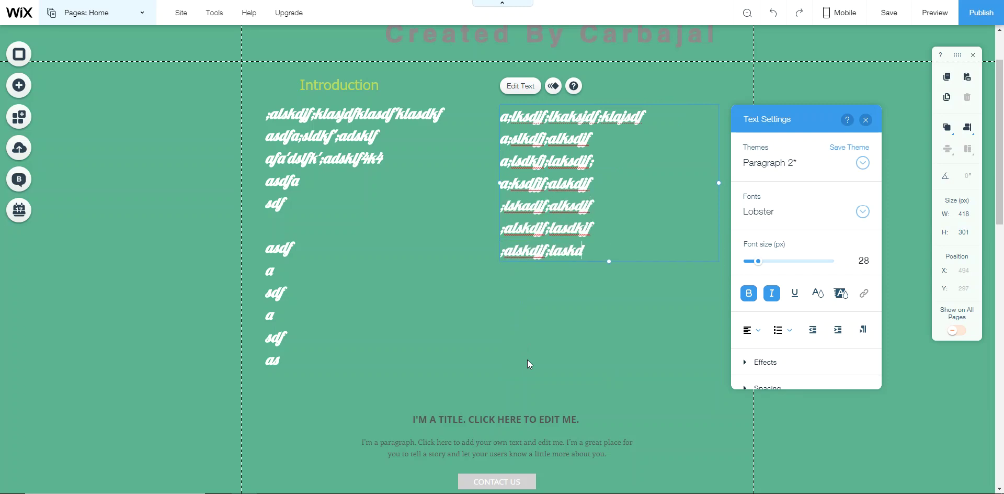
left_click(516, 337)
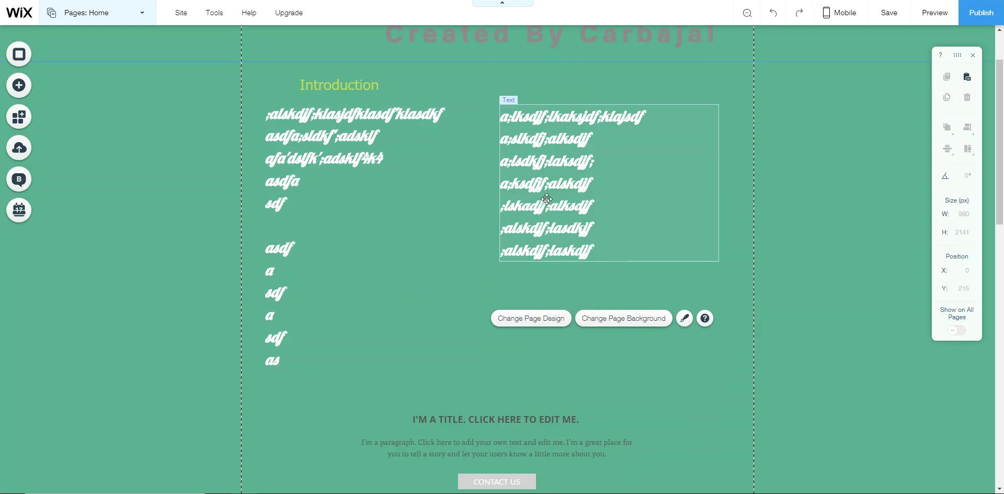
left_click_drag(546, 198, 554, 199)
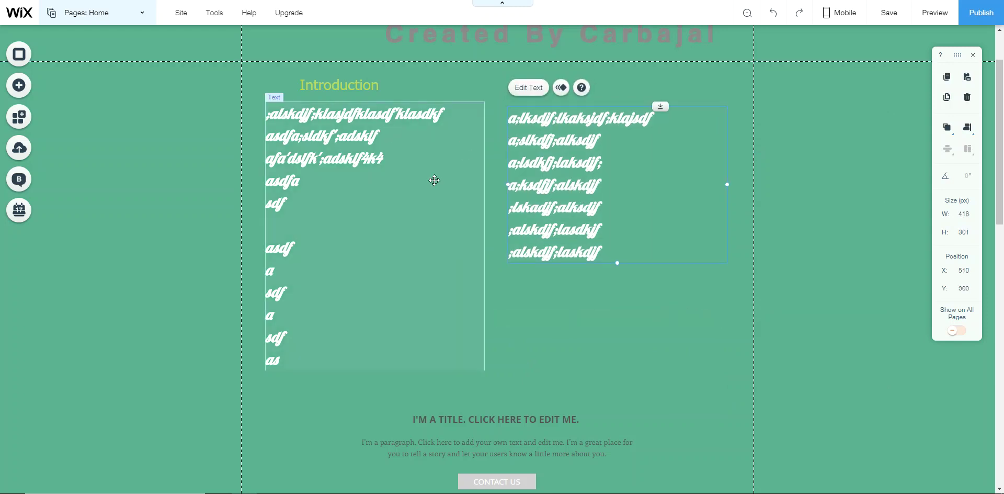
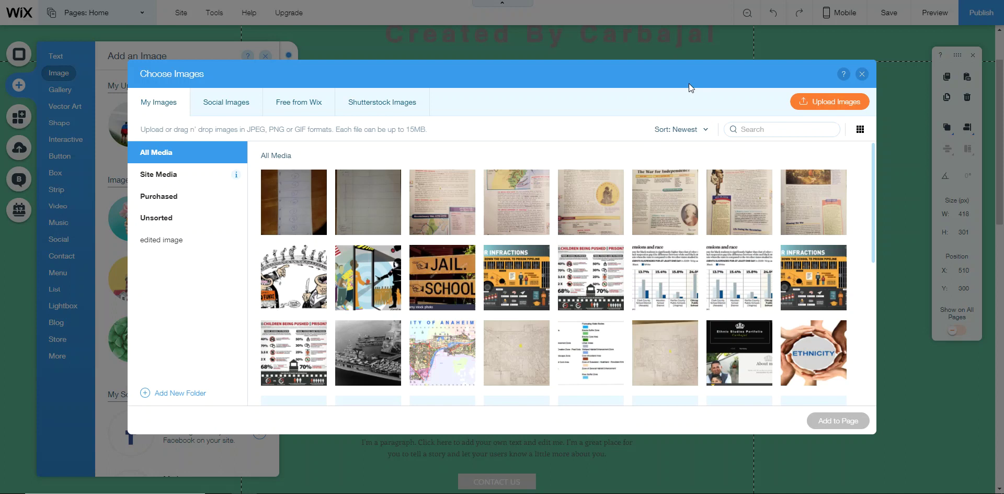
Upload "WWII Pic - Battle of Britain 4 Keep Calm and Carry On.jpg" from the World War II folder to the site's images.
left_click(832, 108)
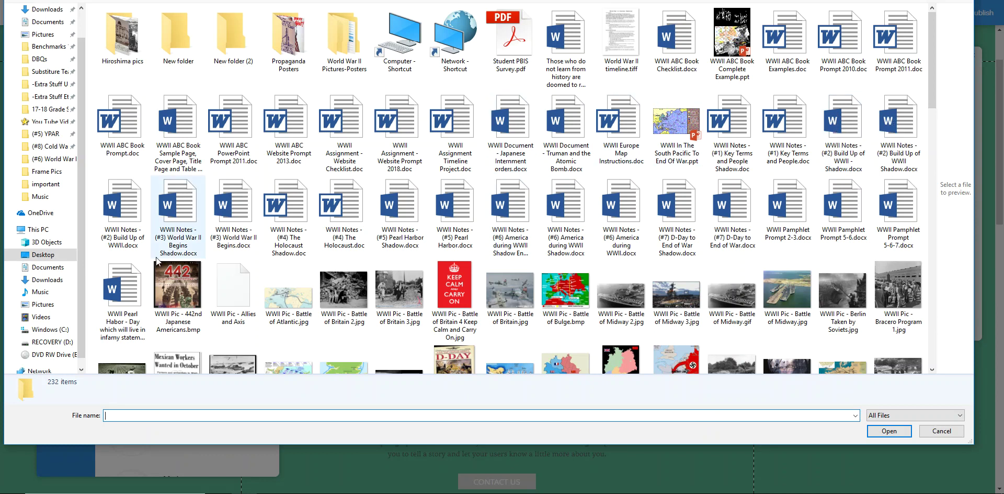
left_click(55, 163)
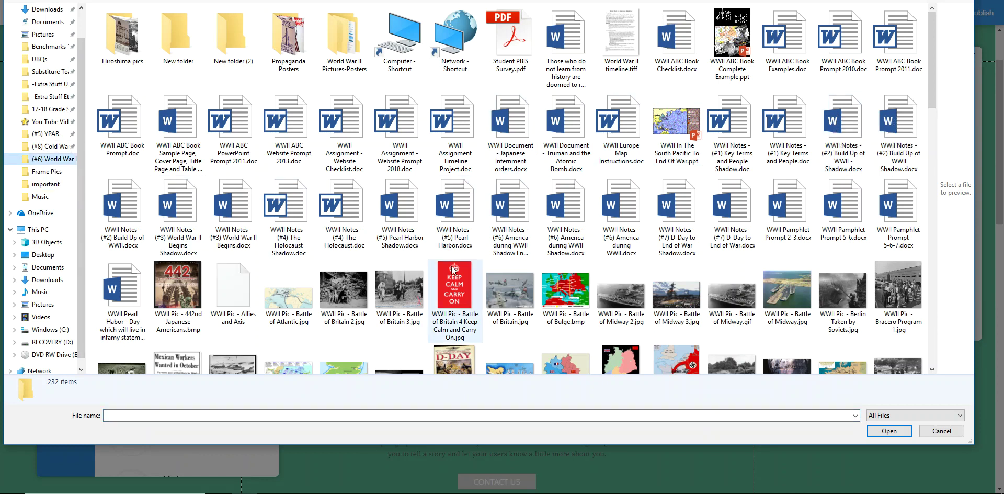
left_click(456, 280)
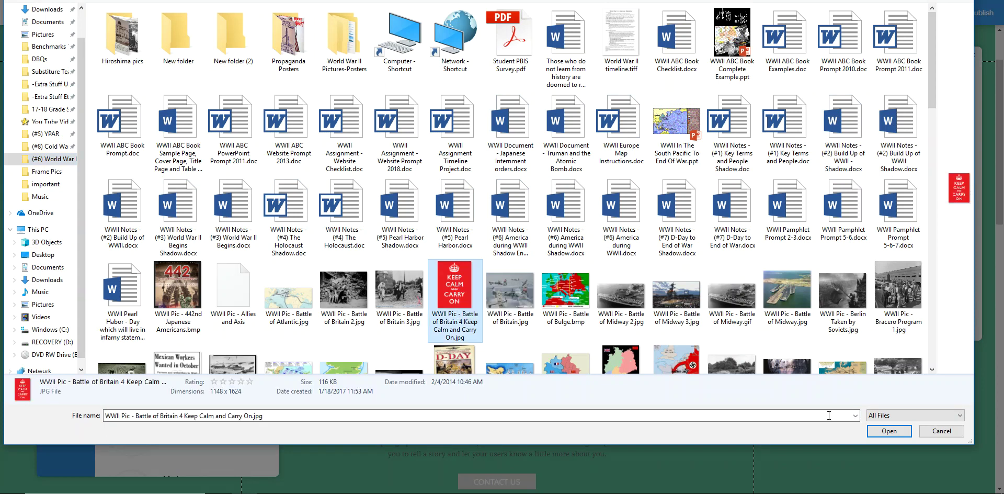
left_click(878, 431)
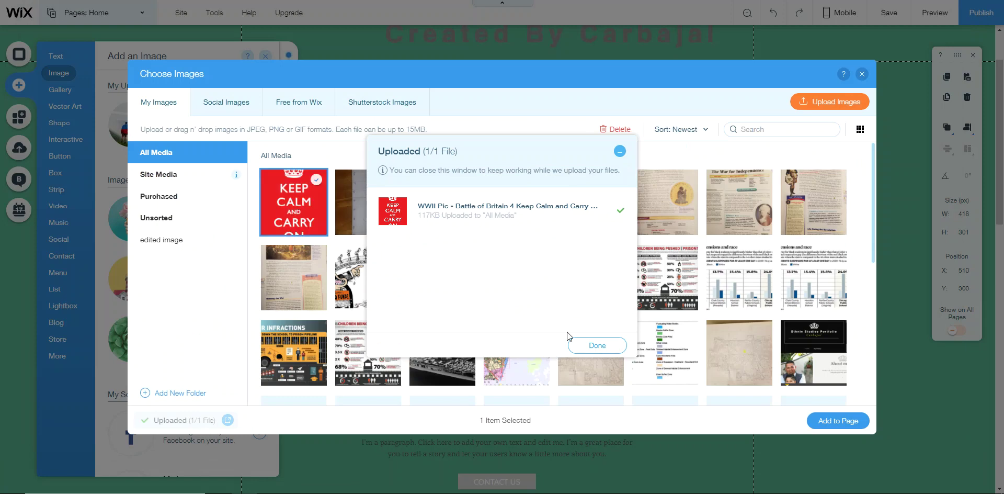
left_click(601, 346)
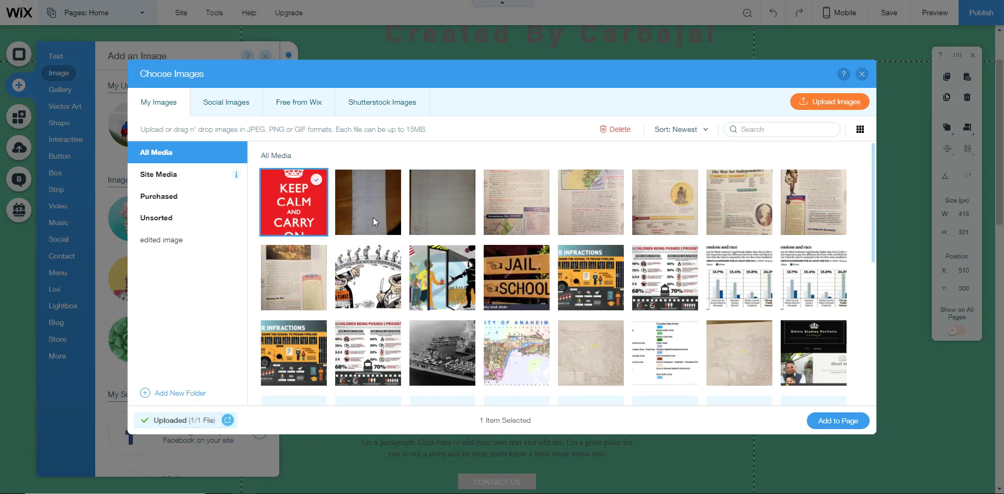
Select the uploaded Keep Calm and Carry On poster among the images and add it to the page.
left_click(432, 220)
left_click(320, 213)
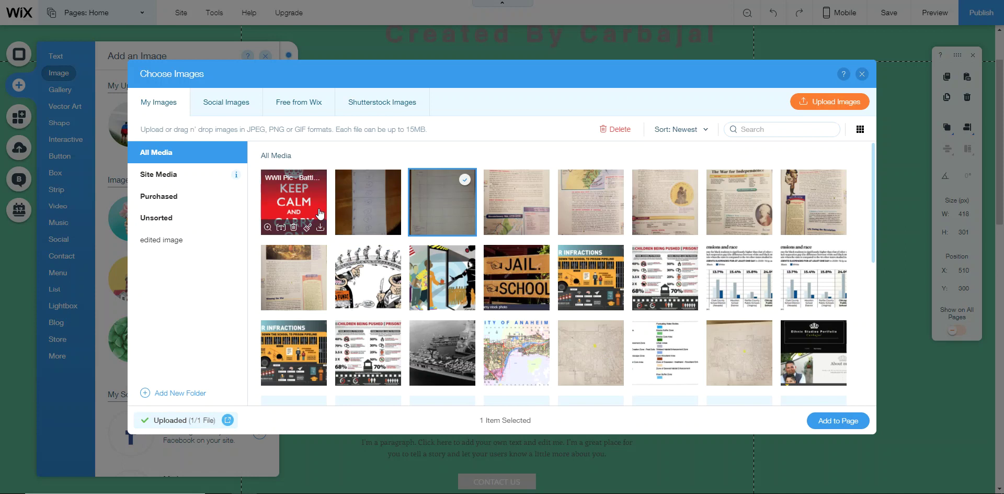
left_click(320, 213)
left_click(465, 180)
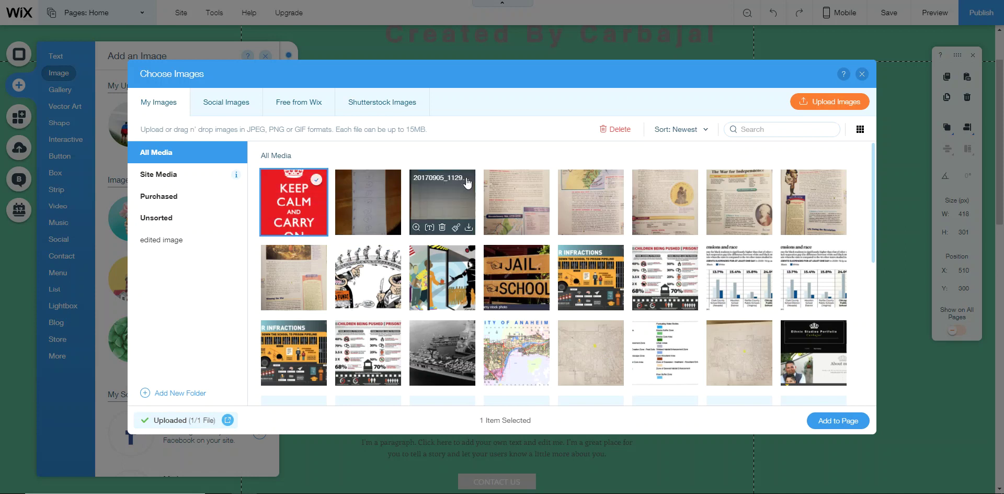
left_click(826, 421)
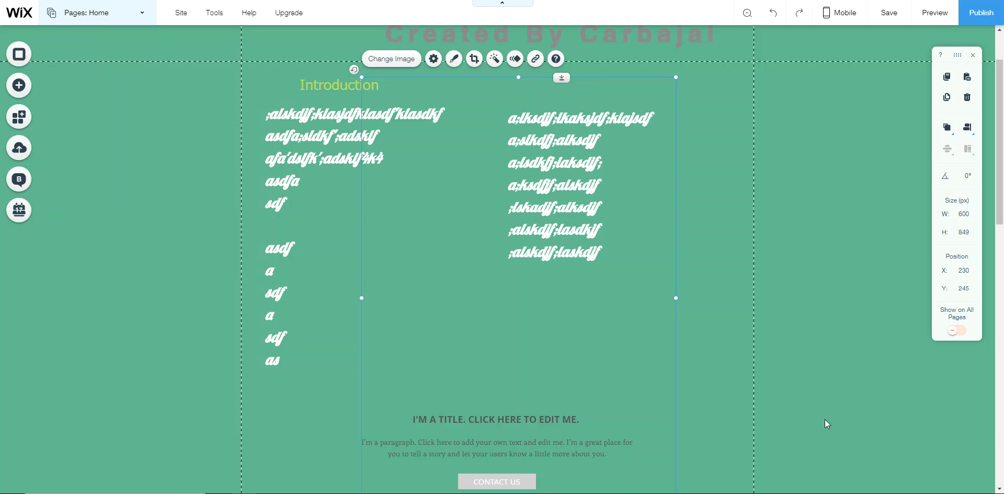
Move the extra copy of the Keep Calm poster aside to about X 464, Y 319 and delete it.
left_click_drag(519, 261, 643, 302)
left_click(647, 284)
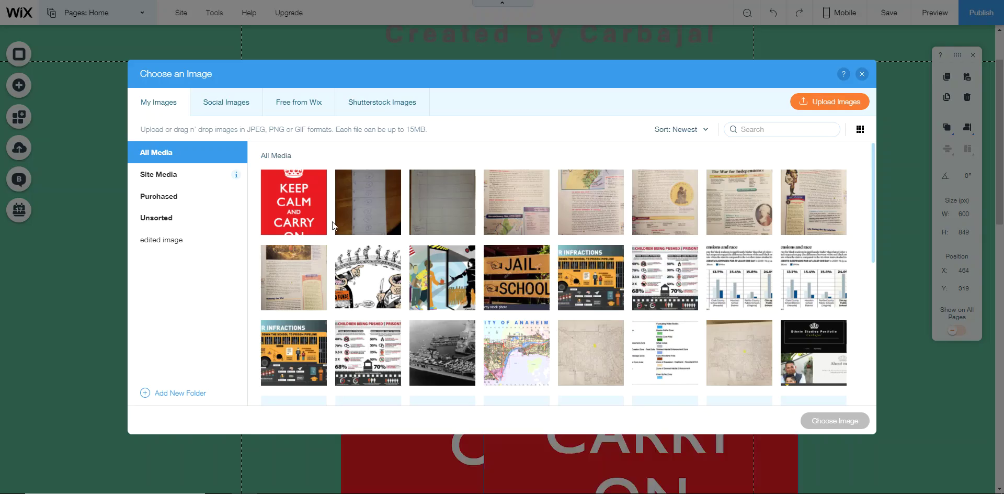
left_click(835, 421)
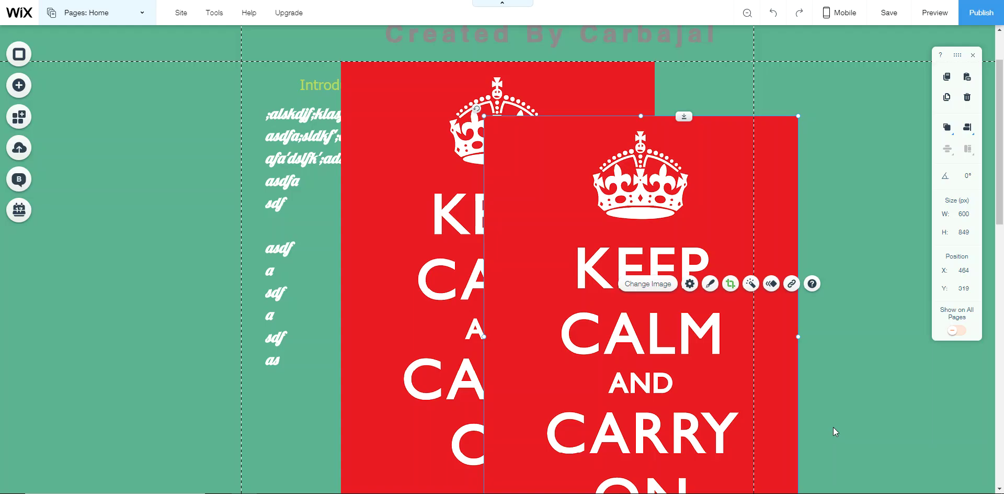
key("Delete")
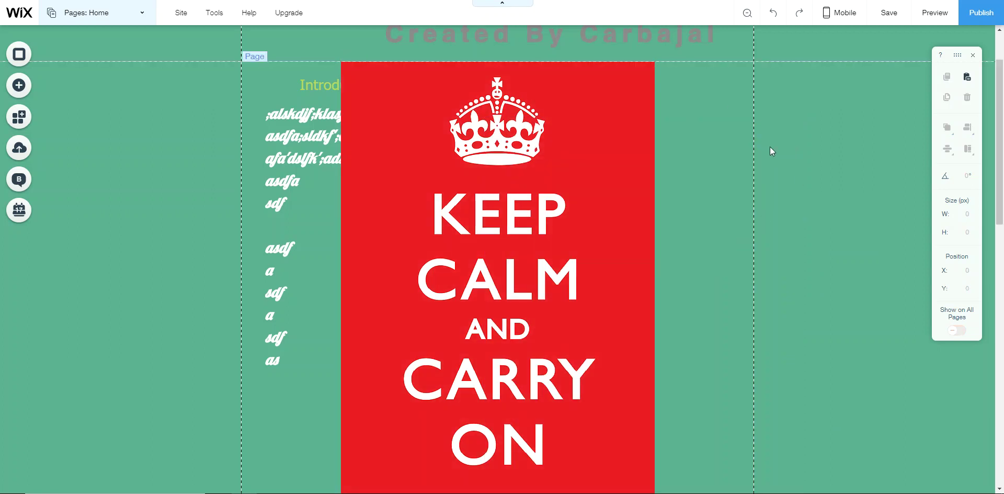
Delete the template's strip of three office photos below the Keep Calm poster.
scroll(1003, 213, "down", 3)
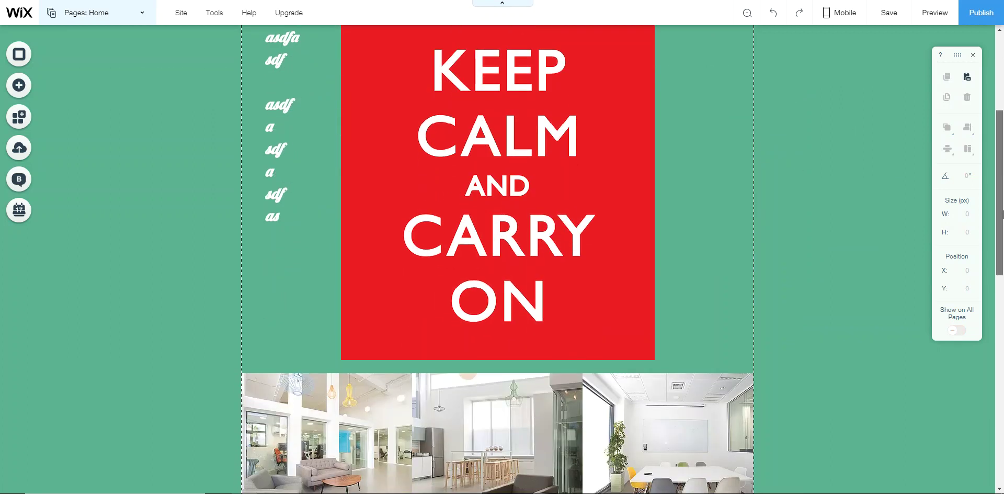
left_click_drag(1002, 213, 1002, 321)
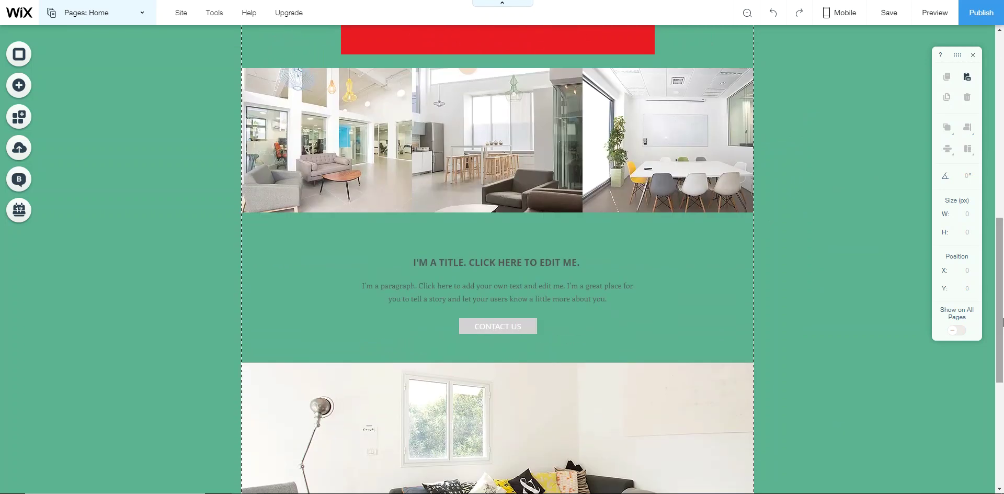
left_click(509, 160)
key("Delete")
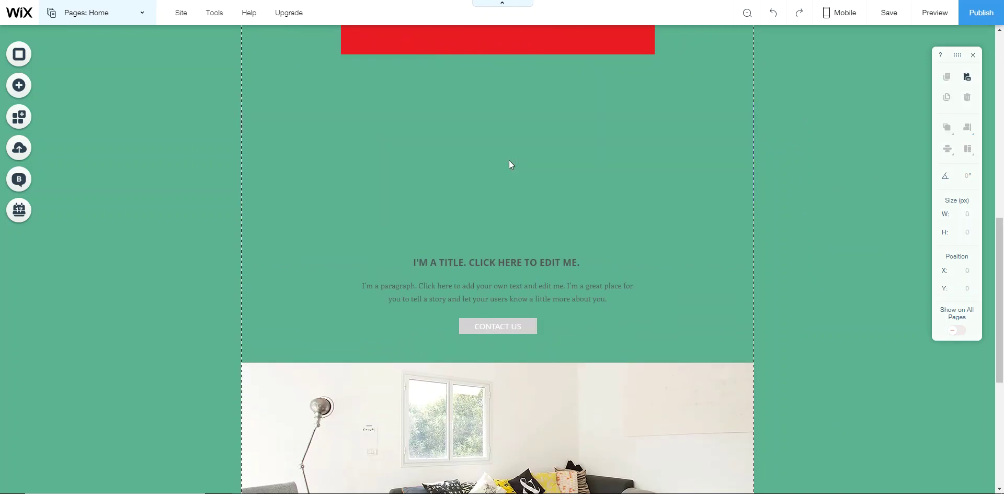
Delete the lower placeholder title and paragraph, its CONTACT US button and the living-room photo beneath them.
left_click(506, 257)
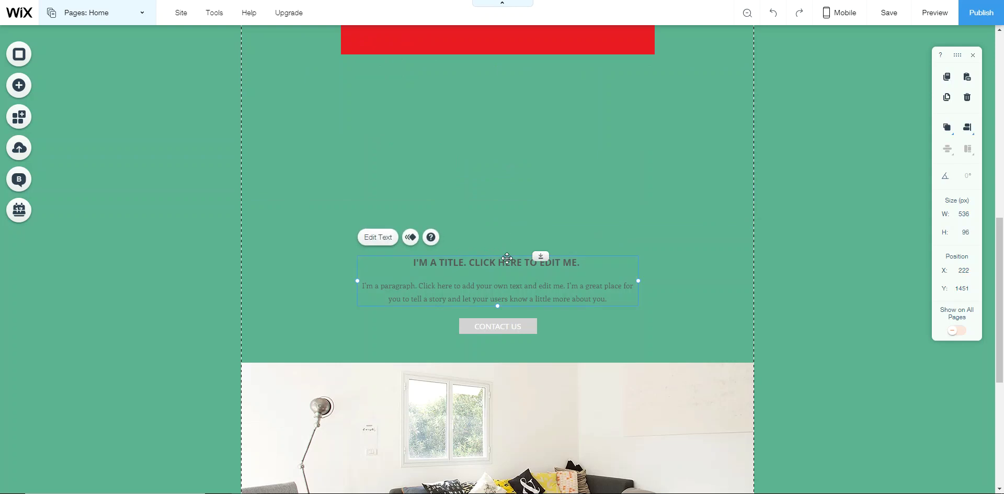
key("Delete")
left_click(499, 326)
key("Delete")
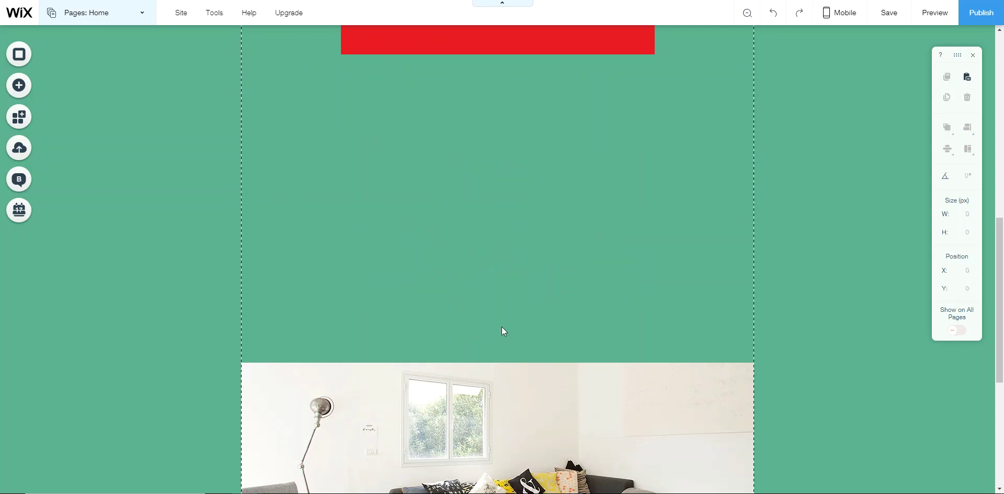
left_click(497, 407)
key("Delete")
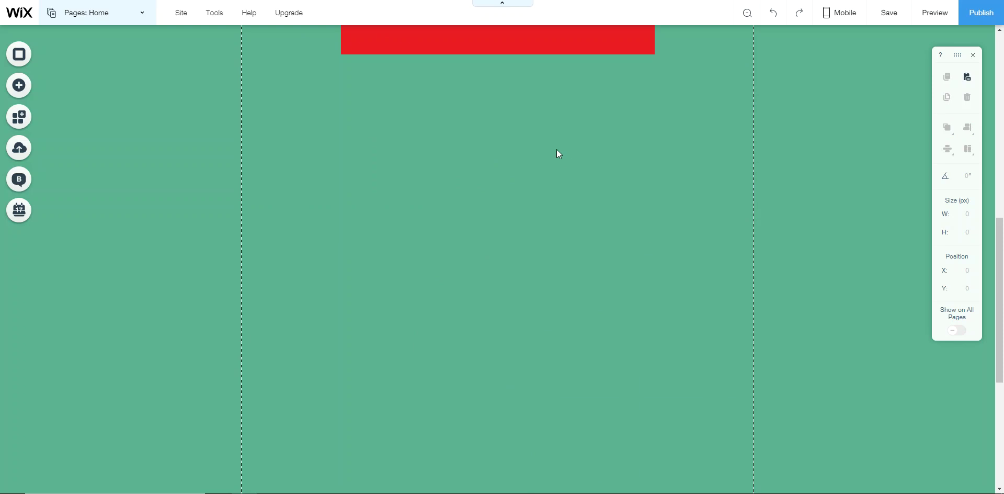
Move the Keep Calm poster down into the empty area at about X 58, Y 1062 and shrink it to about 315 by 446 px.
left_click_drag(501, 54, 426, 443)
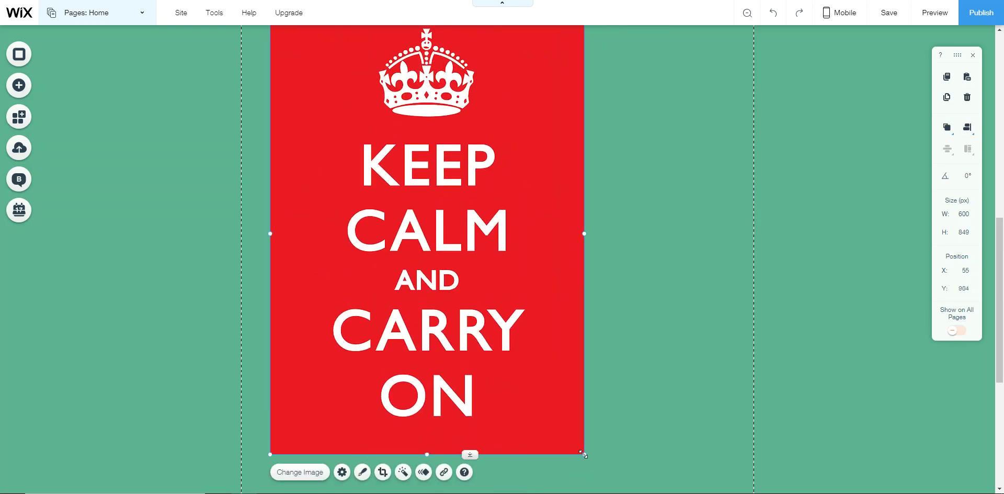
left_click_drag(585, 455, 435, 245)
left_click_drag(336, 58, 335, 97)
left_click(620, 236)
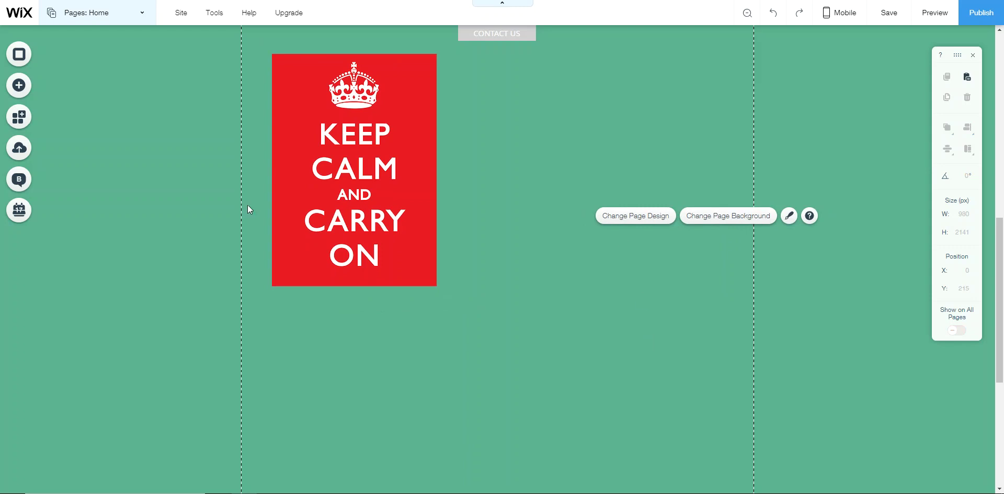
Copy the Keep Calm poster and place the pasted duplicate beside it at about X 536, Y 1096.
right_click(312, 101)
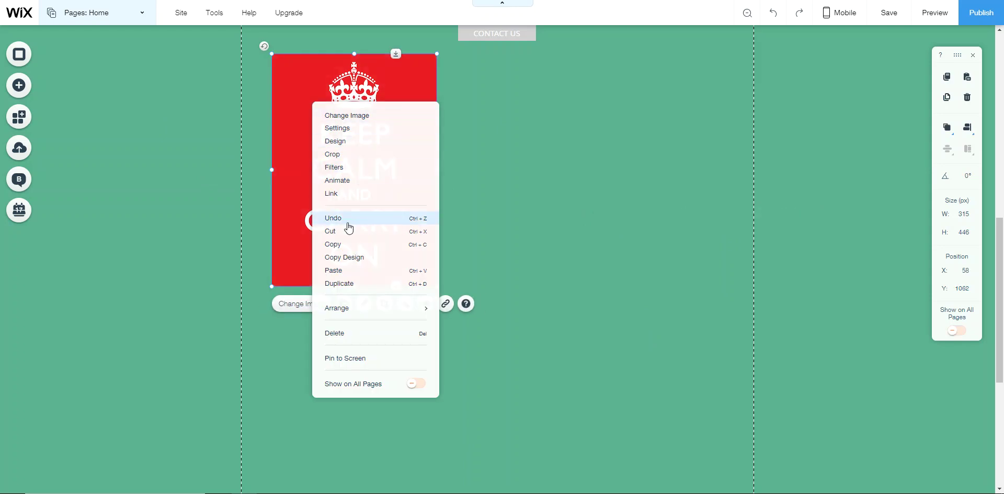
left_click(357, 249)
right_click(720, 168)
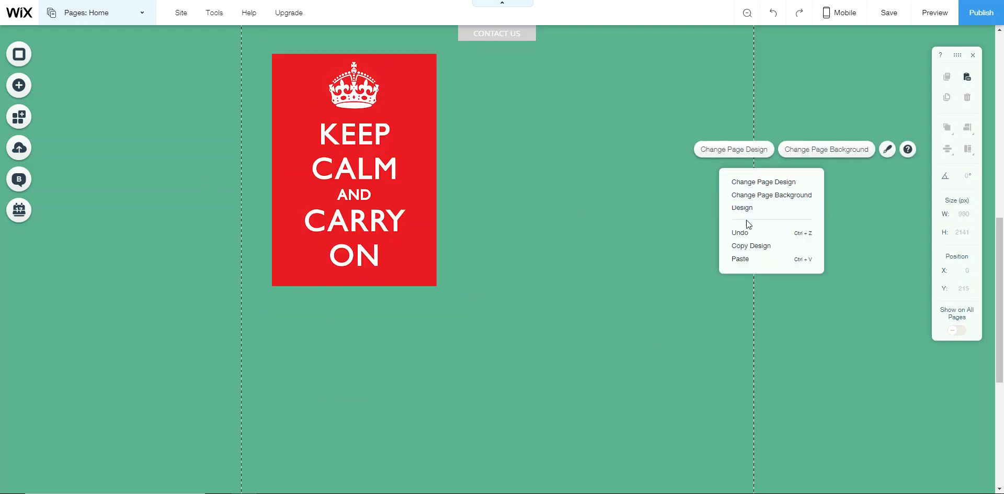
left_click(753, 259)
left_click_drag(693, 209, 579, 204)
Swap the duplicate poster's image for the Jail and School signs picture from the existing images.
double_click(579, 204)
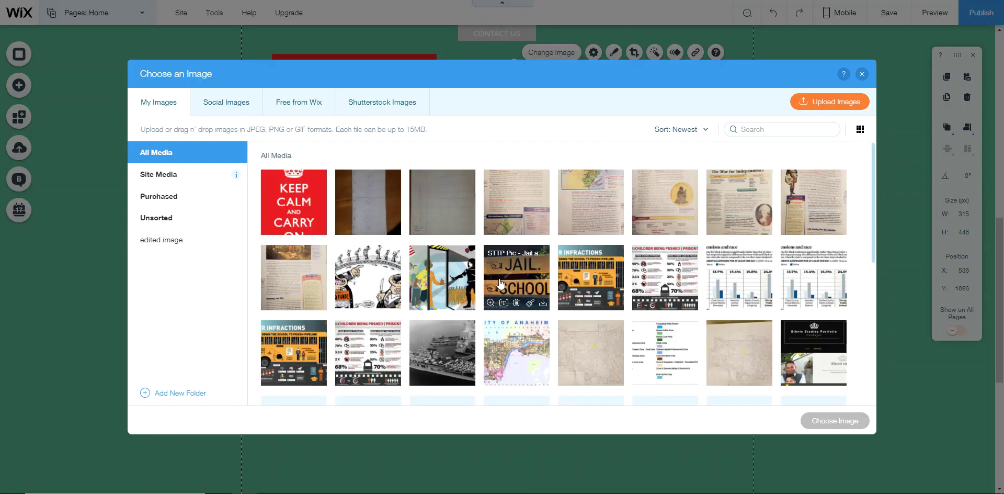
left_click(508, 280)
left_click(825, 420)
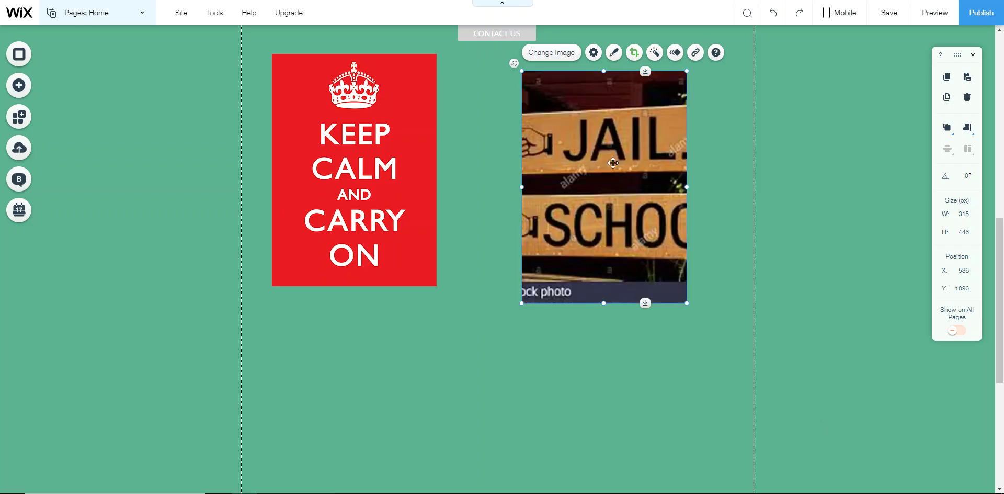
Shrink the Jail and School signs picture to about 277 by 392 px.
left_click_drag(686, 302, 681, 267)
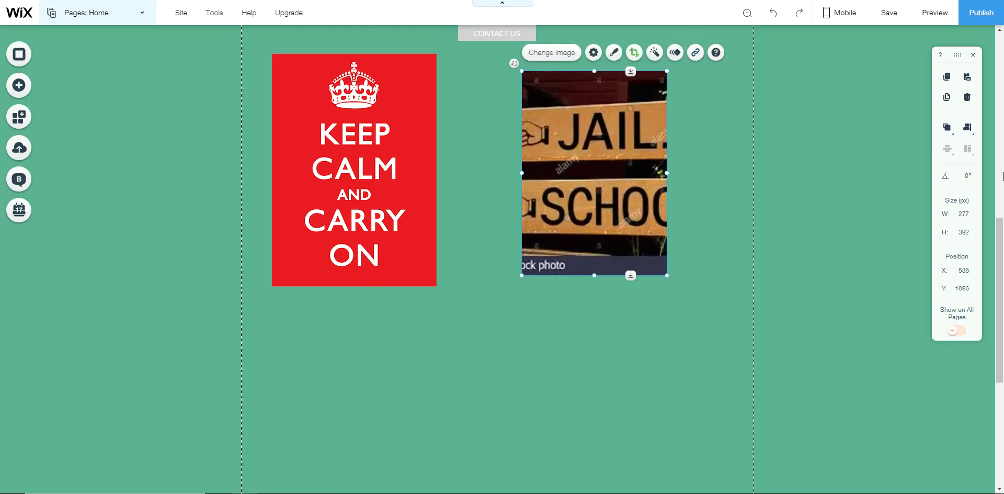
Shift the Introduction heading to about X 62, Y 242, in line with the text below, and copy it.
left_click_drag(1002, 246, 930, 32)
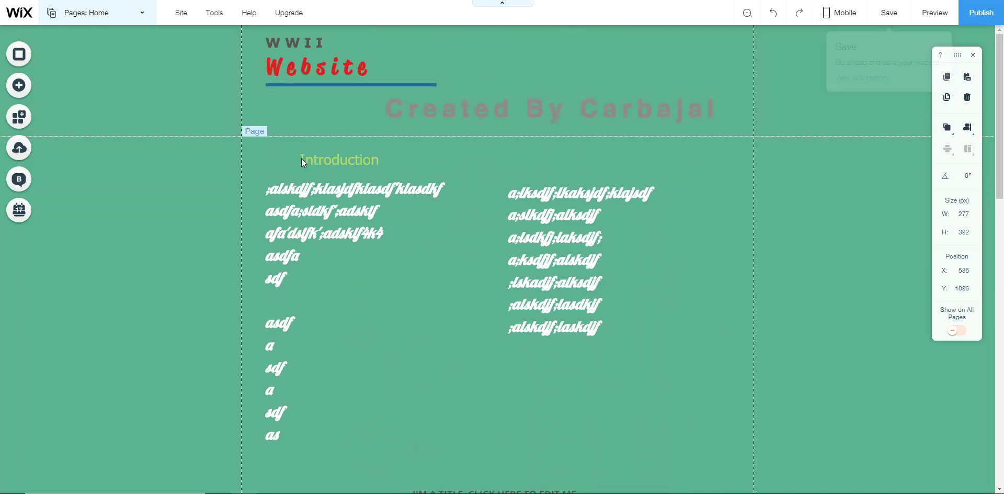
left_click(340, 153)
left_click_drag(339, 156, 317, 160)
right_click(317, 160)
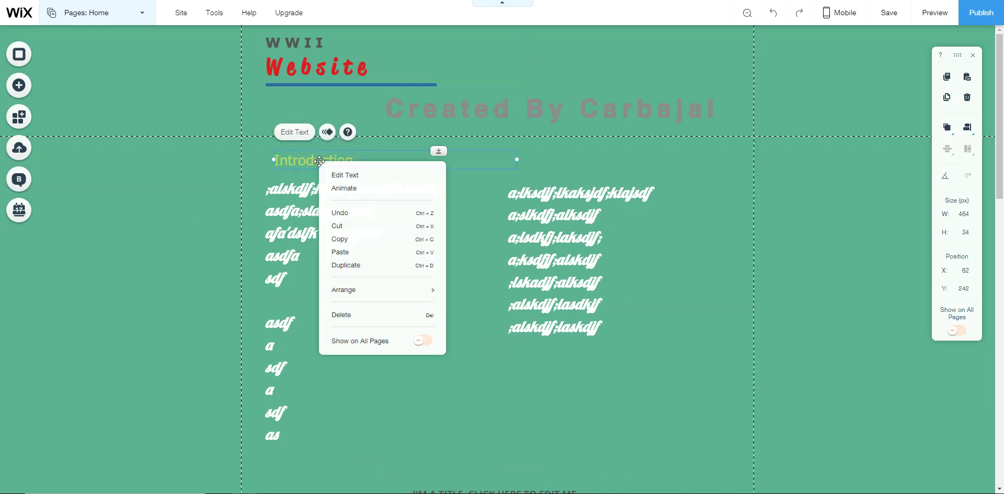
left_click(350, 240)
Paste the copied heading lower on the page and place it directly beneath the Keep Calm poster at about X 58, Y 1516.
left_click_drag(1000, 109, 1001, 352)
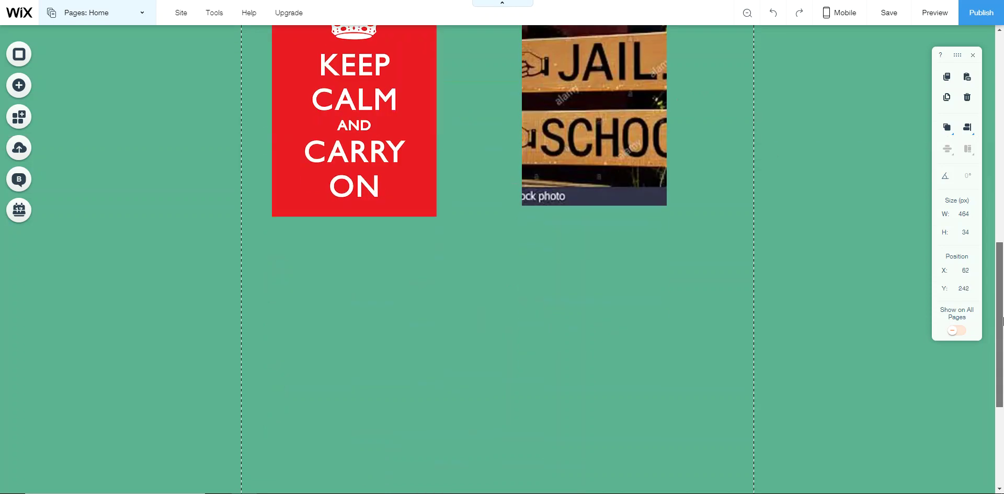
right_click(443, 288)
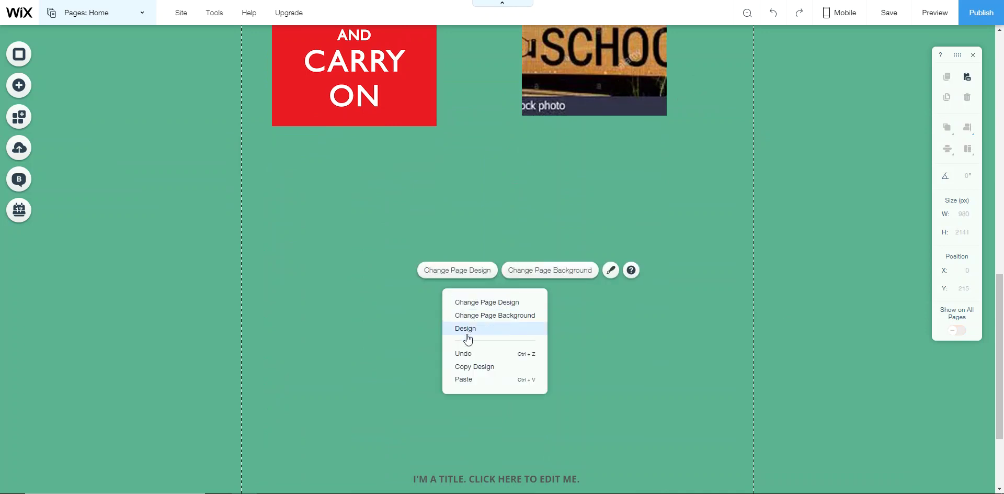
left_click(470, 379)
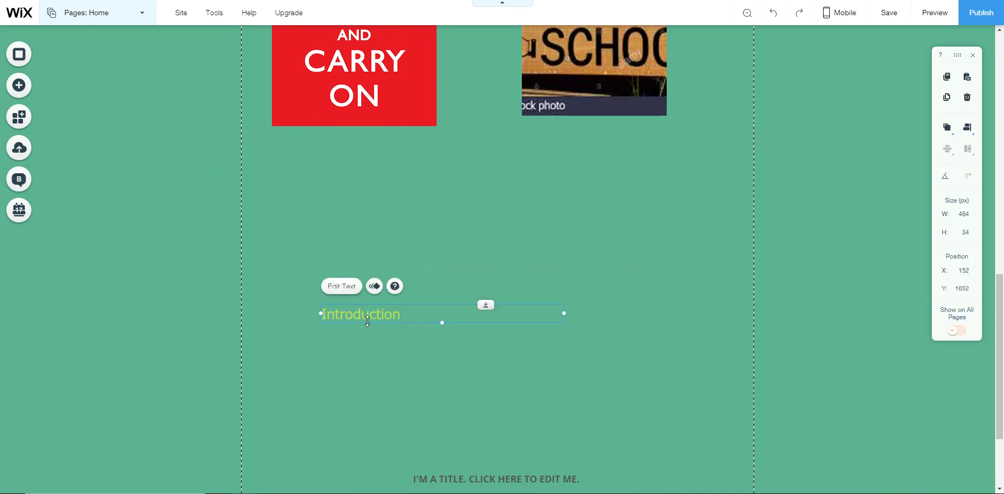
left_click_drag(367, 320, 319, 141)
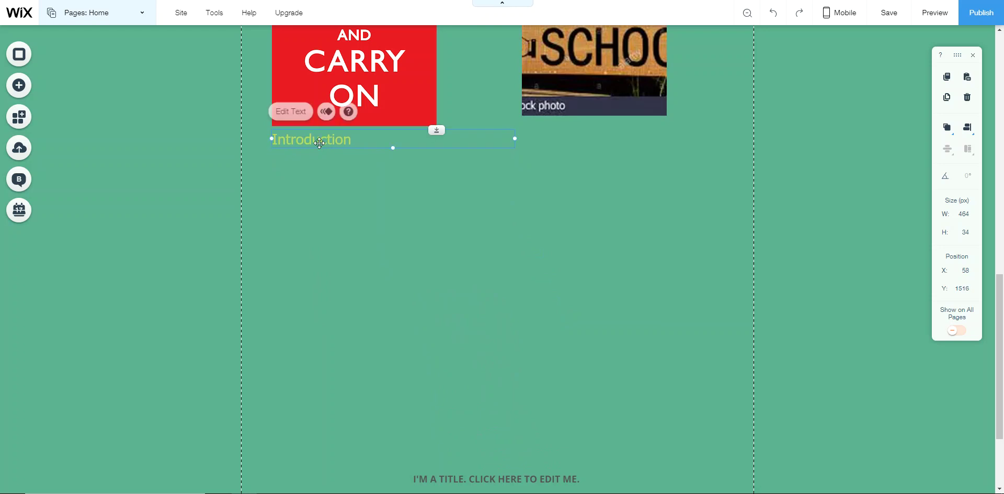
Replace the pasted heading's text with "This picture represents the propaganda that the United Kingdom used to survive the battle of Britain.".
double_click(361, 140)
left_click(362, 140)
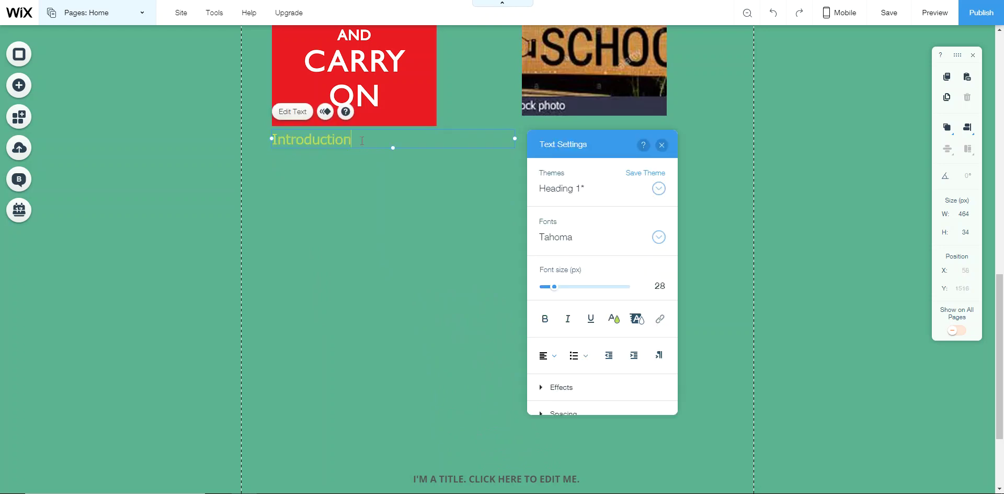
type("This")
key("BackSpace")
key("BackSpace")
key("BackSpace")
key("BackSpace")
key("BackSpace")
key("BackSpace")
key("BackSpace")
key("BackSpace")
key("BackSpace")
key("BackSpace")
key("BackSpace")
key("BackSpace")
type("Ths pi")
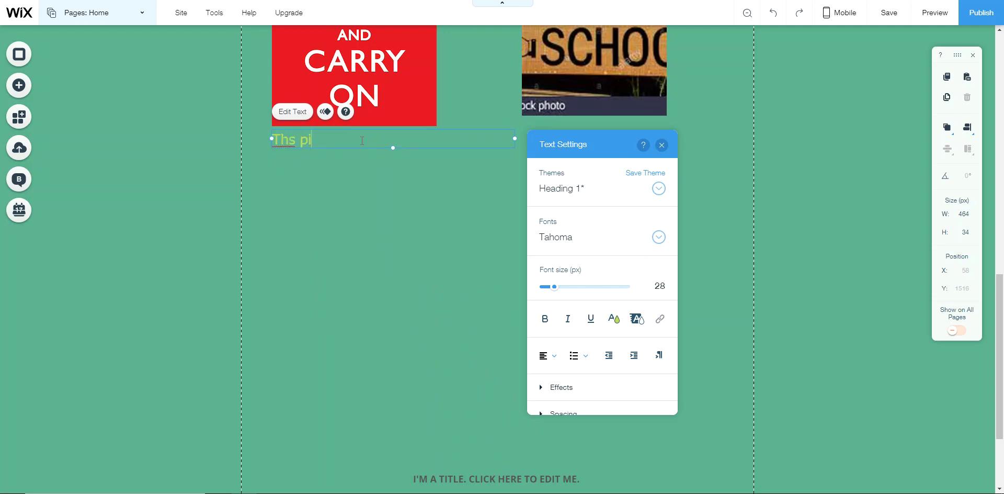
key("BackSpace")
type("is picture represents the pro")
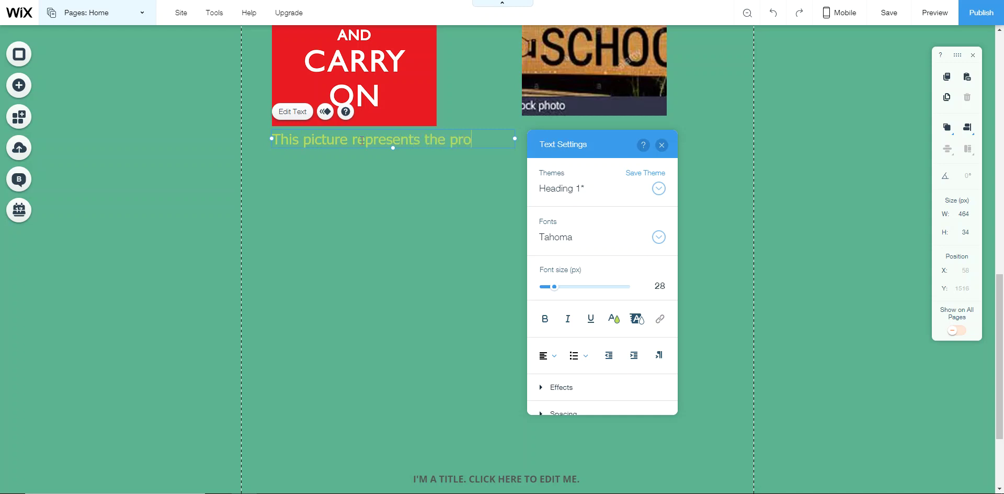
type("paganda that the United K")
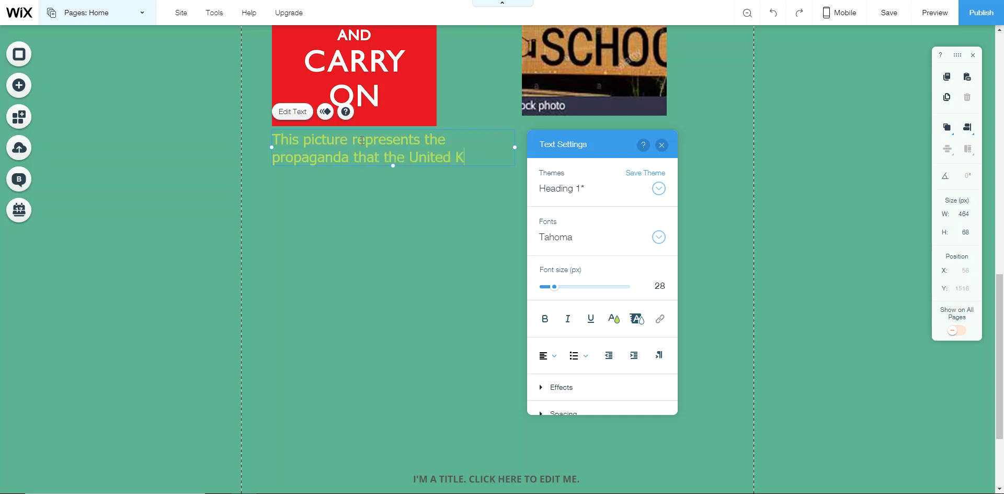
type("ingdom used to s")
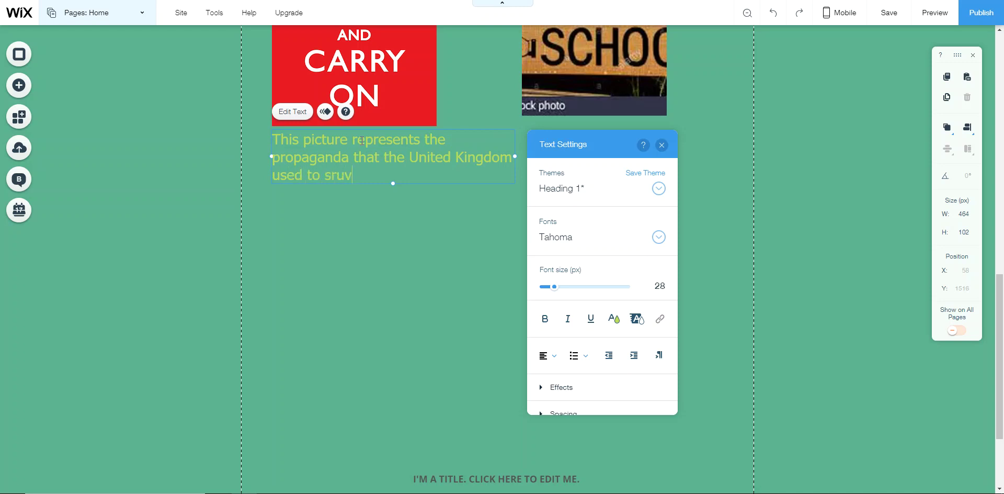
type("urvive the")
key("BackSpace")
key("BackSpace")
key("BackSpace")
key("BackSpace")
key("BackSpace")
key("BackSpace")
key("BackSpace")
key("BackSpace")
type("ive the battle of")
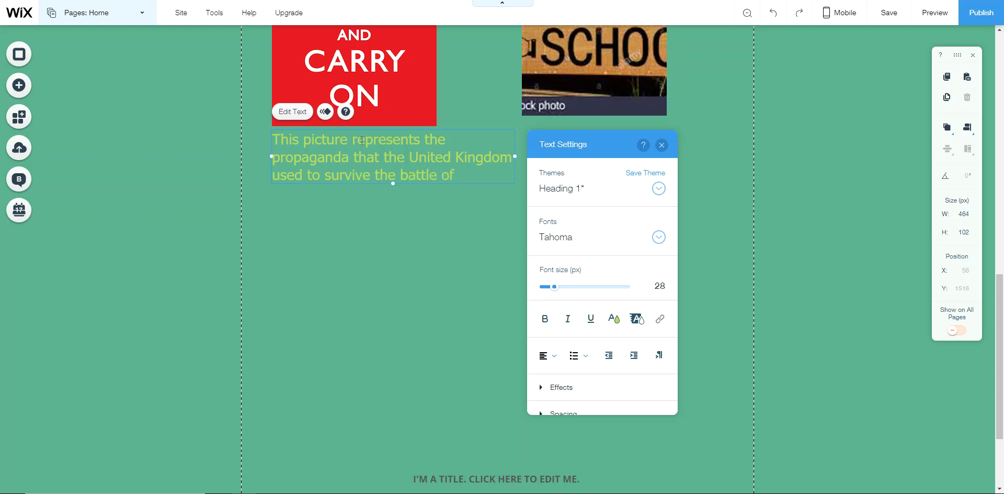
type(" Britain.")
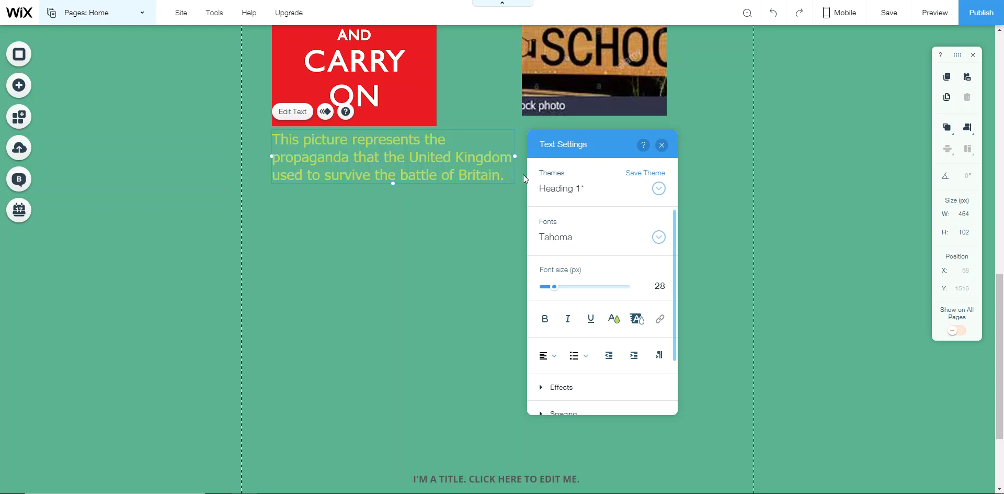
Reduce the poster caption's font size and narrow its text box to the poster's width of 315 px.
left_click_drag(505, 175, 271, 139)
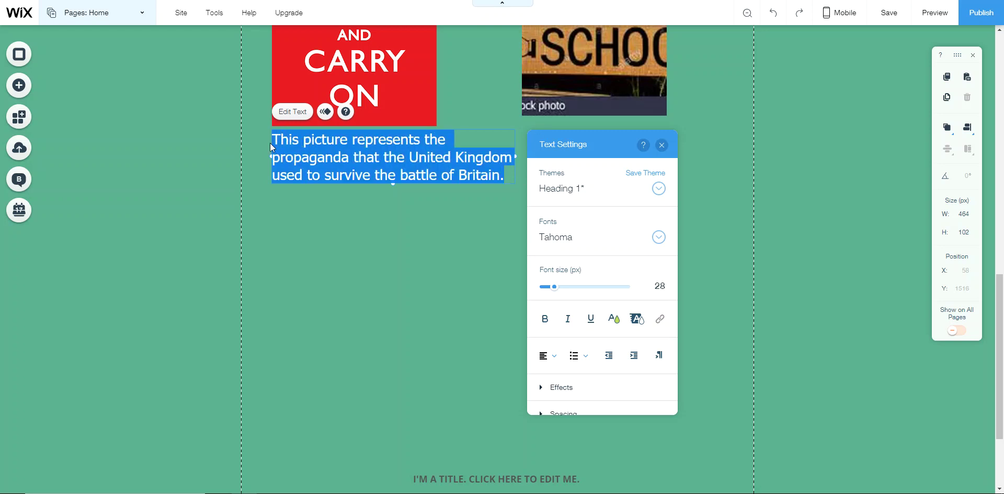
mouse_move(555, 286)
left_mouse_down()
mouse_move(544, 288)
mouse_move(553, 291)
left_mouse_up()
left_click(475, 256)
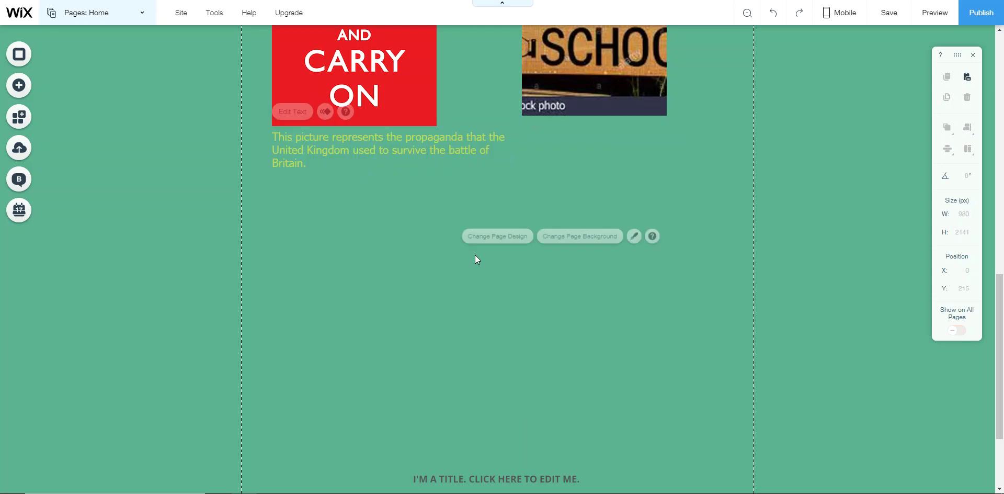
left_click(453, 152)
left_click_drag(514, 147, 436, 140)
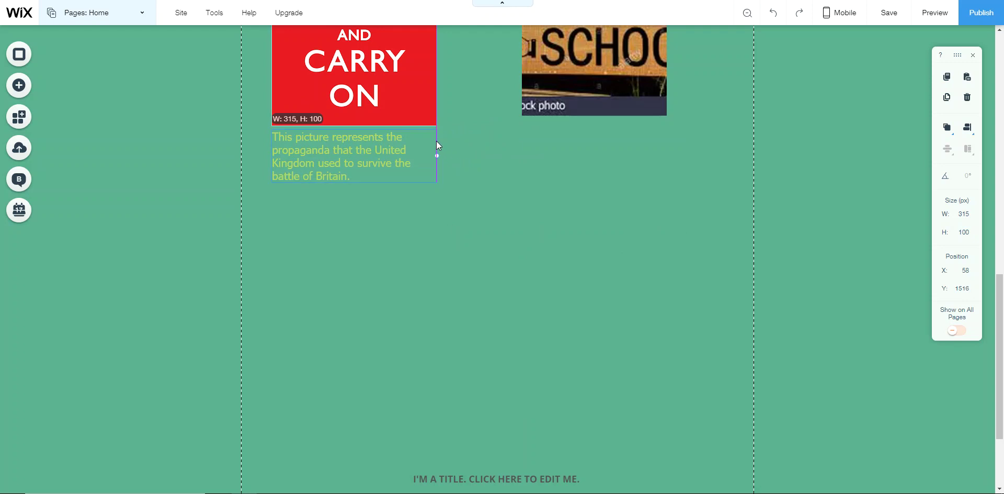
left_click(441, 206)
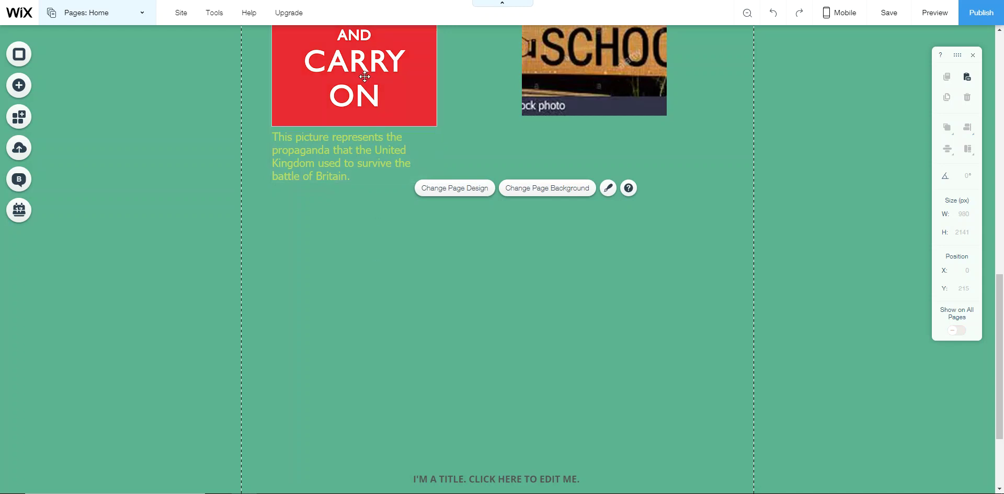
Switch to YouTube and search for "Pearl harbor".
left_click(509, 127)
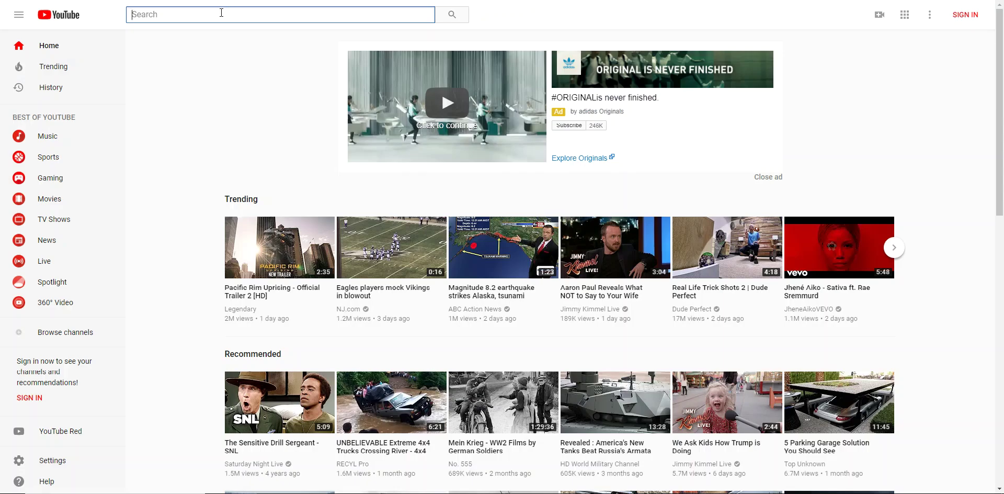
type("Pearl harbor")
key("BackSpace")
key("BackSpace")
key("BackSpace")
key("Return")
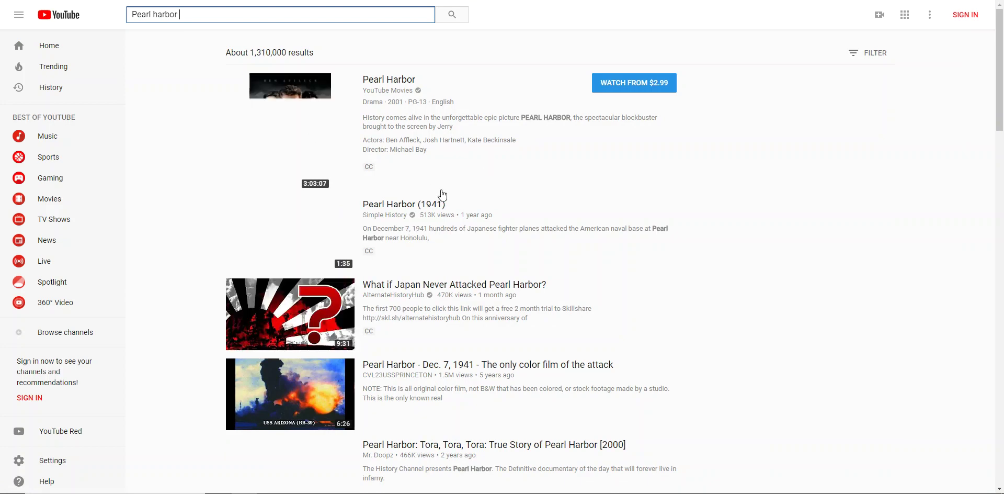
Open the "Pearl Harbor (1941)" video by Simple History, pause it and copy its web address.
left_click(403, 209)
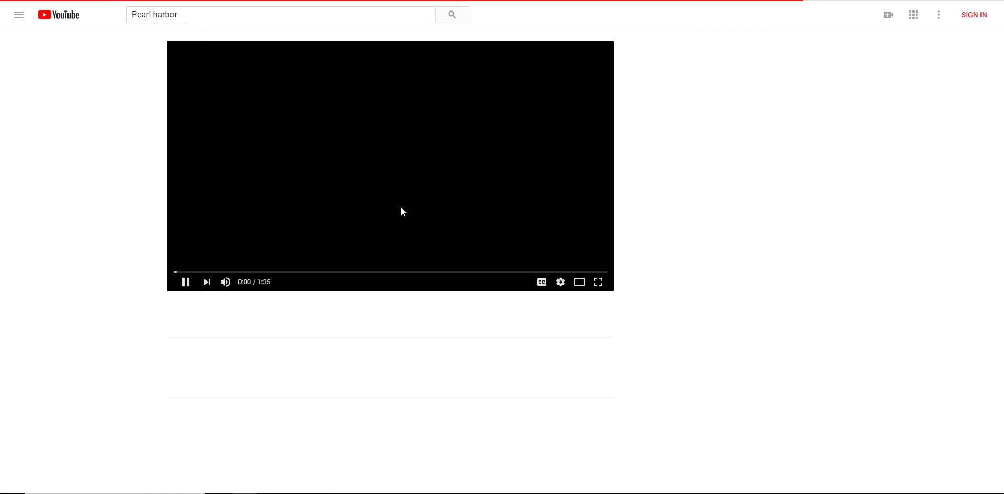
left_click(183, 282)
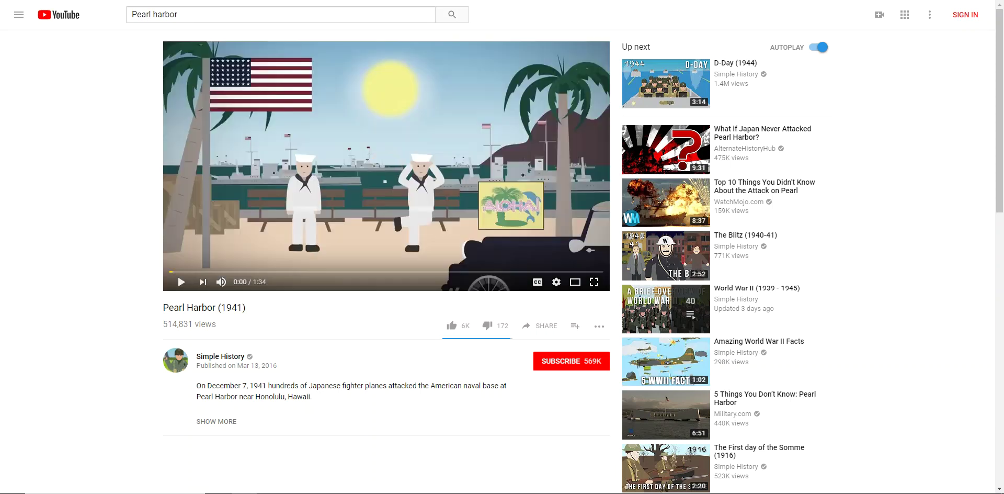
right_click(186, 0)
left_click(210, 20)
Return to the Wix editor and add a YouTube video player to the page.
key("ctrl+Tab")
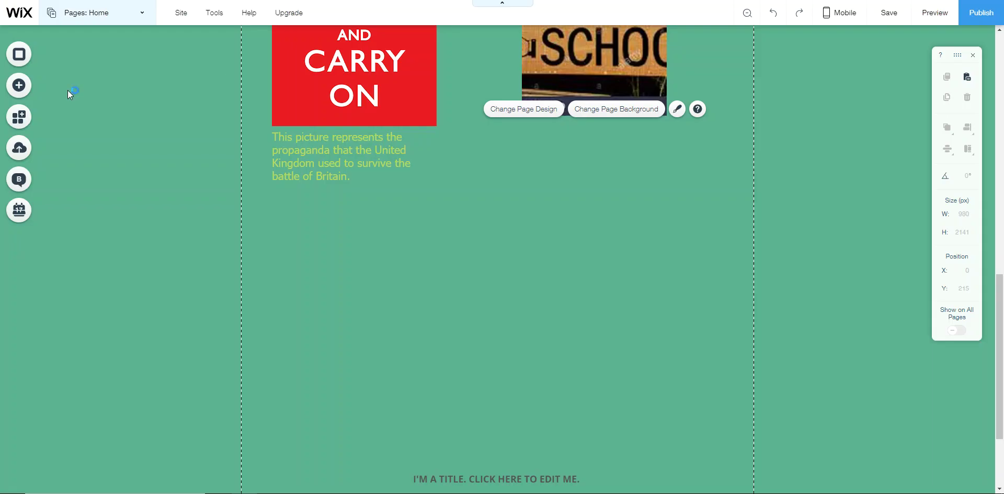
left_click(30, 90)
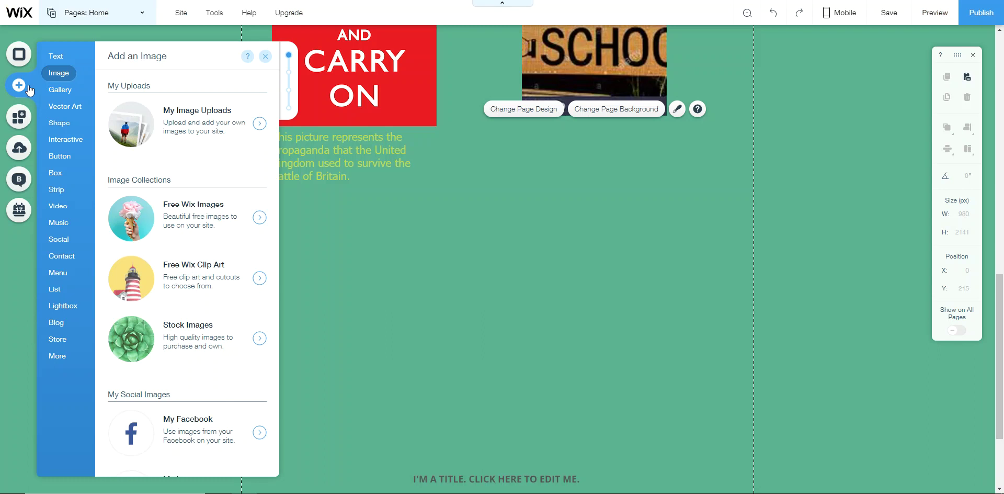
left_click(73, 139)
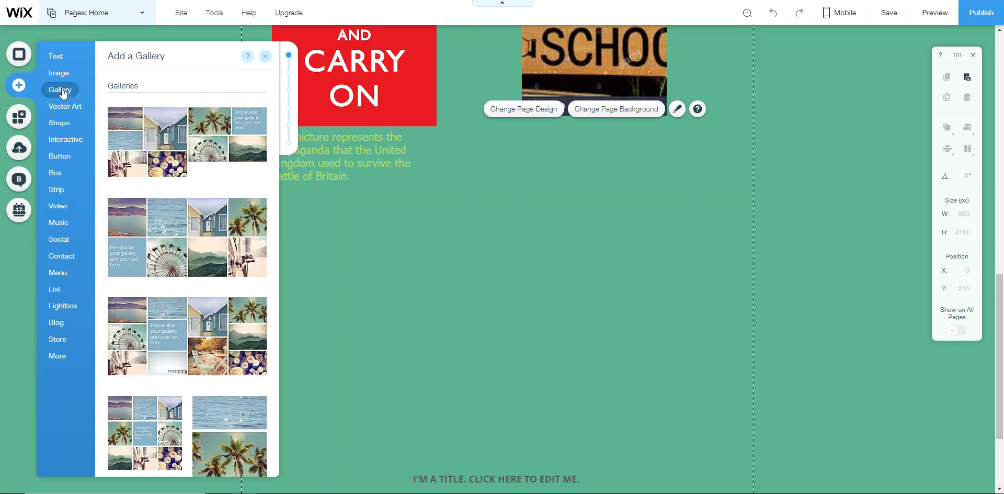
mouse_move(70, 208)
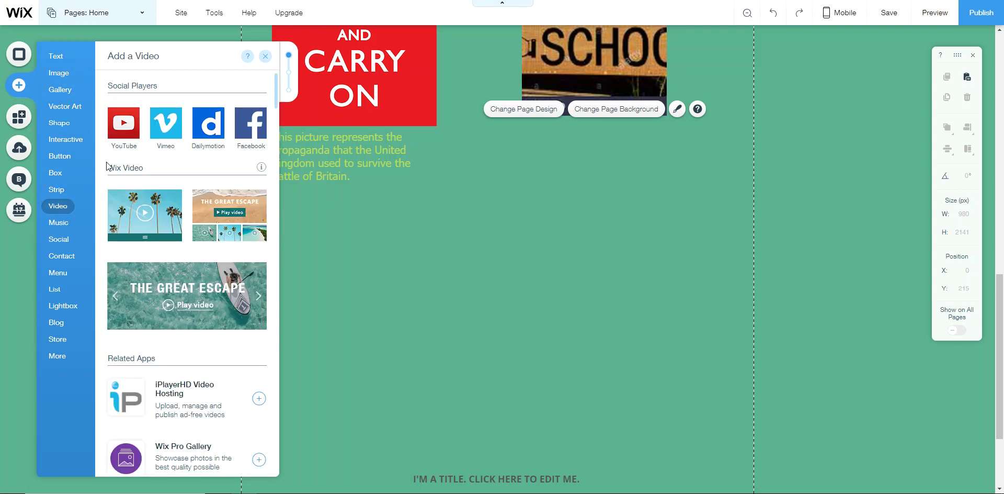
left_click(118, 128)
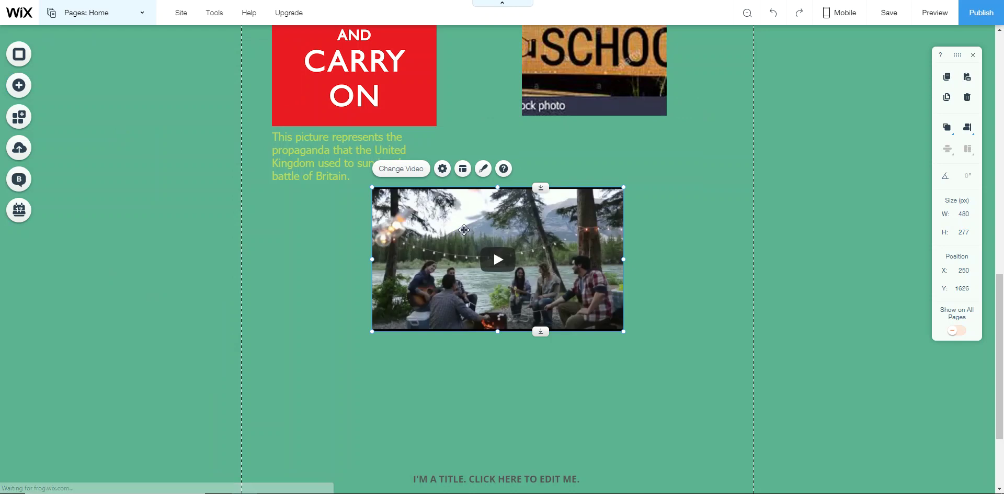
Replace the player's default web address with the copied Pearl Harbor video link and close the video settings.
left_click(442, 169)
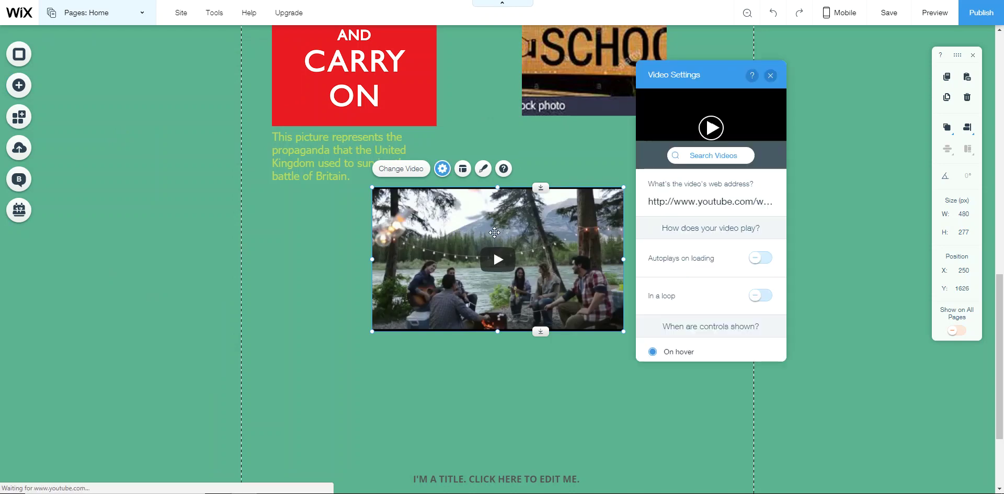
left_click(701, 205)
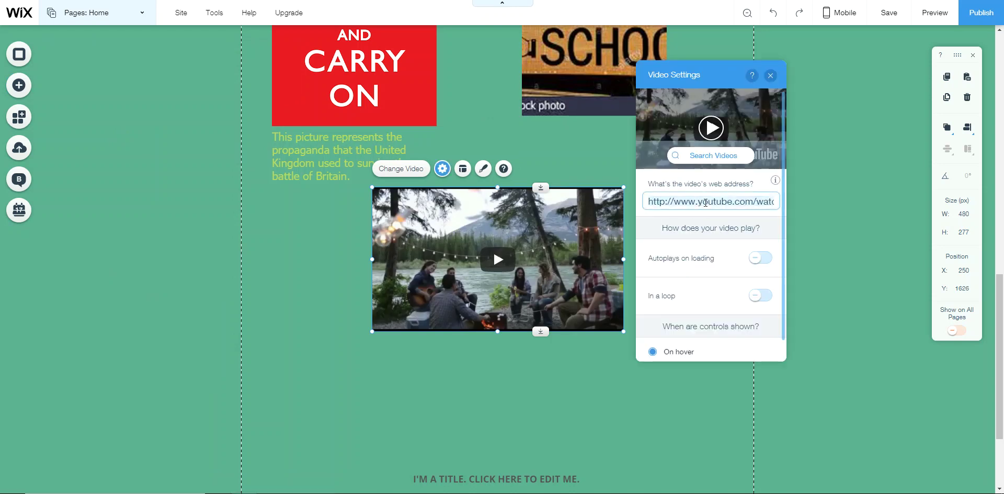
key("ctrl+a")
key("BackSpace")
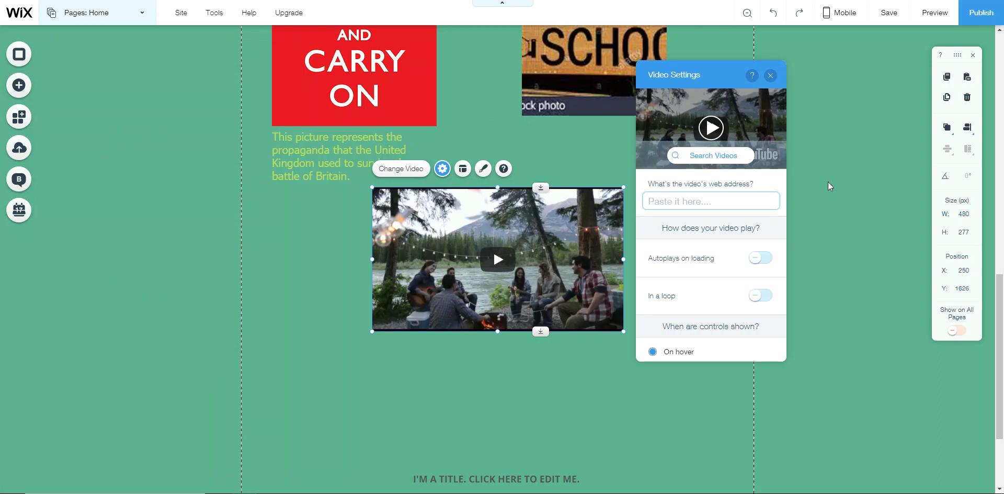
right_click(756, 197)
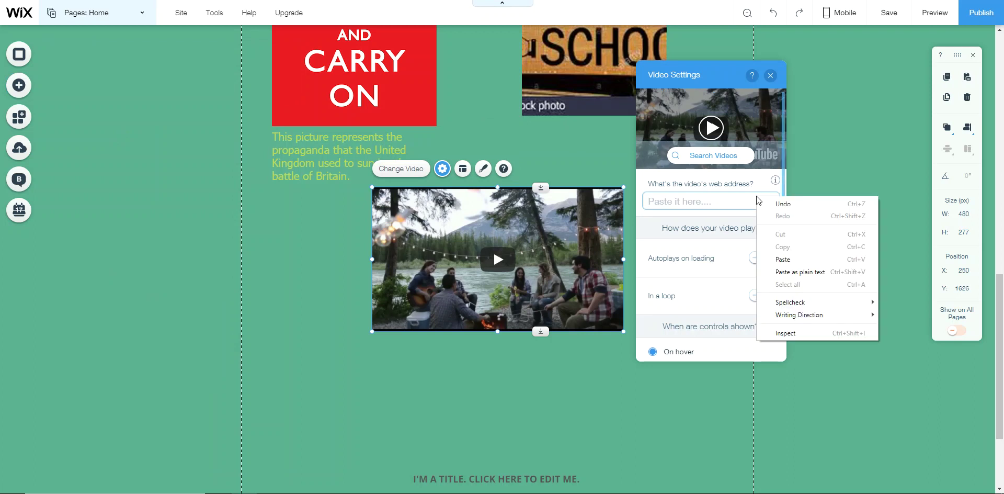
left_click(790, 259)
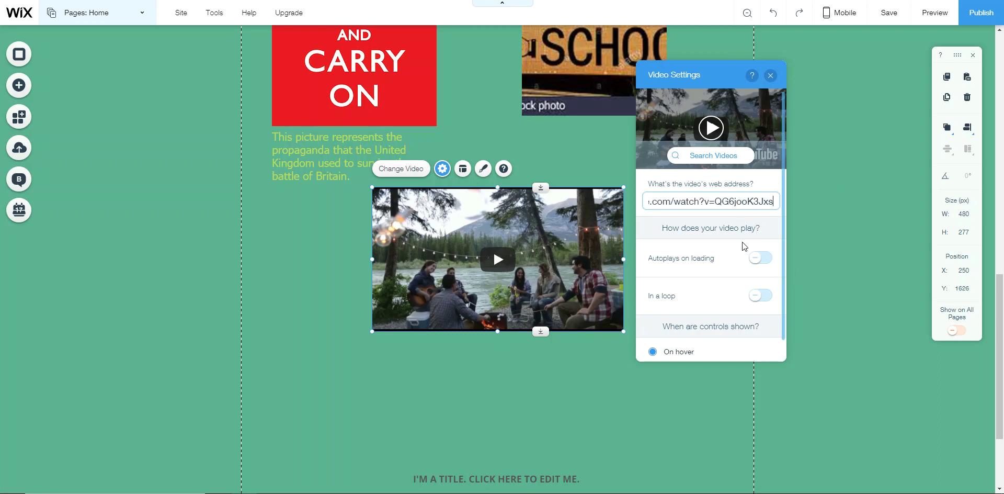
left_click(760, 232)
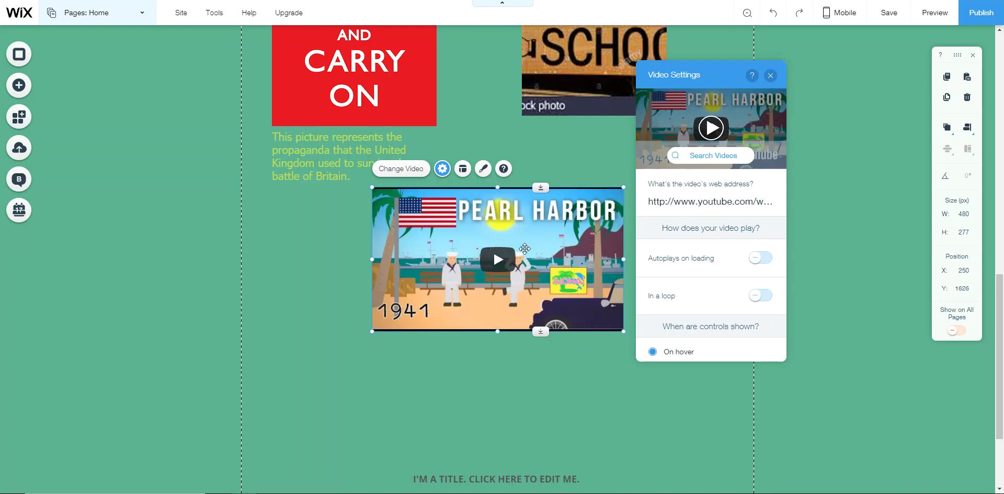
left_click(770, 76)
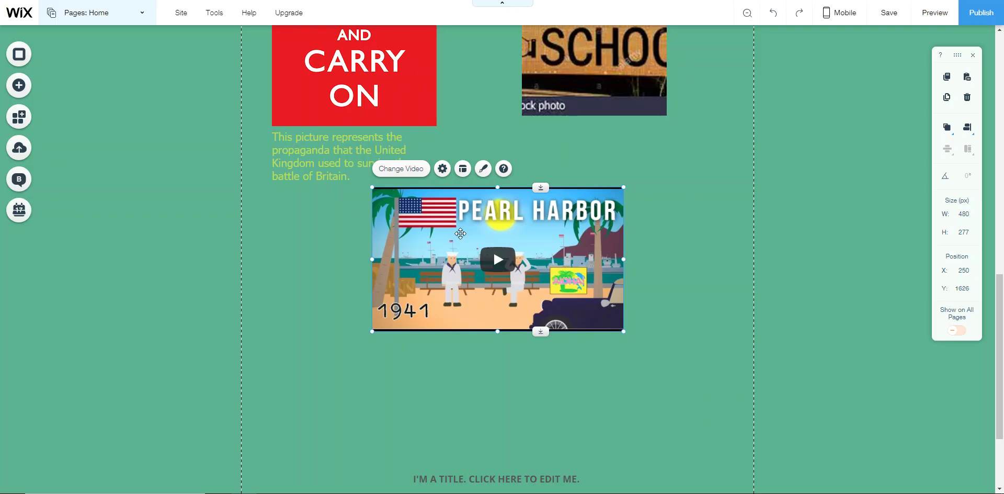
Move the Pearl Harbor video beneath the poster caption at about X 56, Y 1647 and enlarge it to about 804 by 464 px.
left_click_drag(459, 236, 358, 241)
left_click_drag(522, 342, 710, 404)
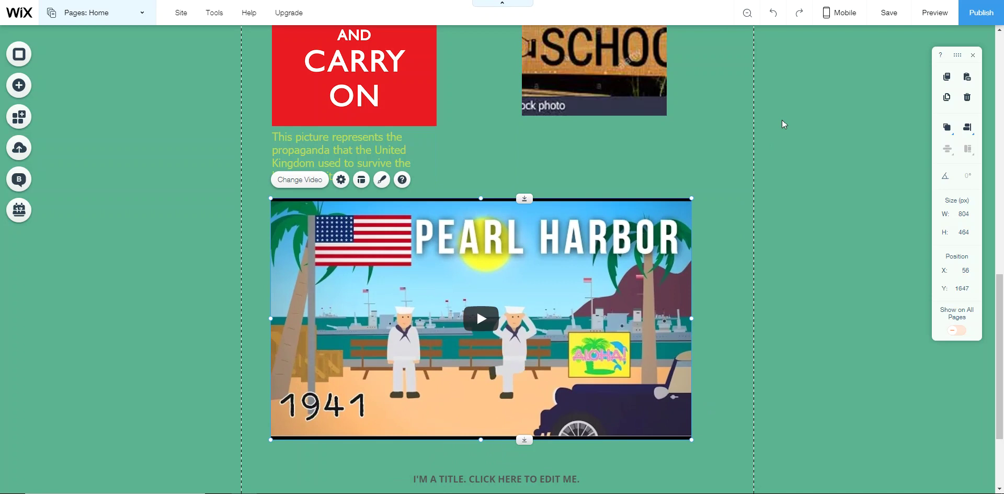
Save the site and dismiss the suggestion to publish it.
left_click(887, 13)
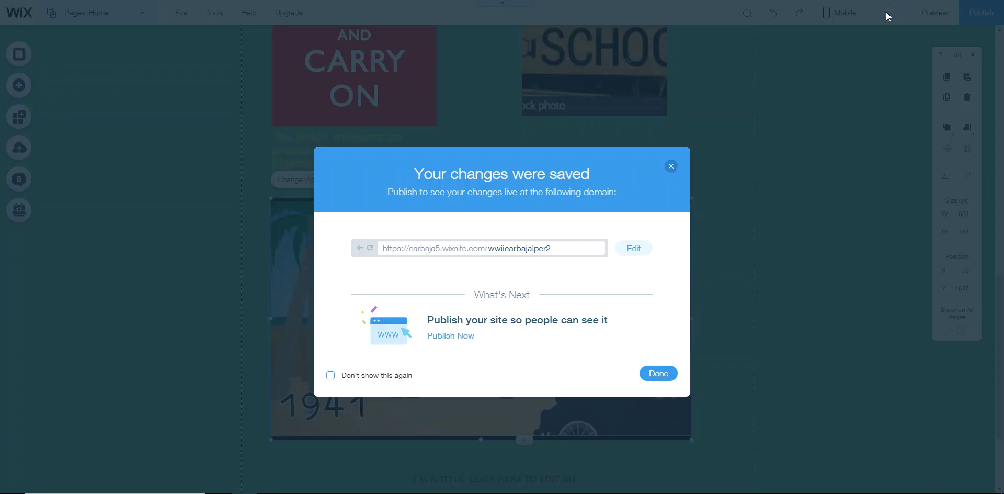
left_click(666, 373)
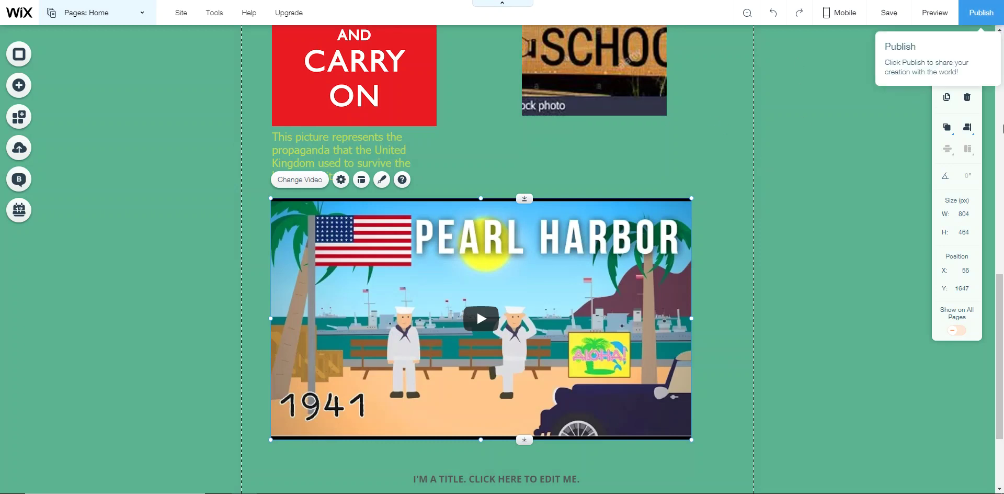
Duplicate the Pearl Harbor video by copy and paste, placing the copy directly beneath the original at X 56.
scroll(1000, 355, "down", 2)
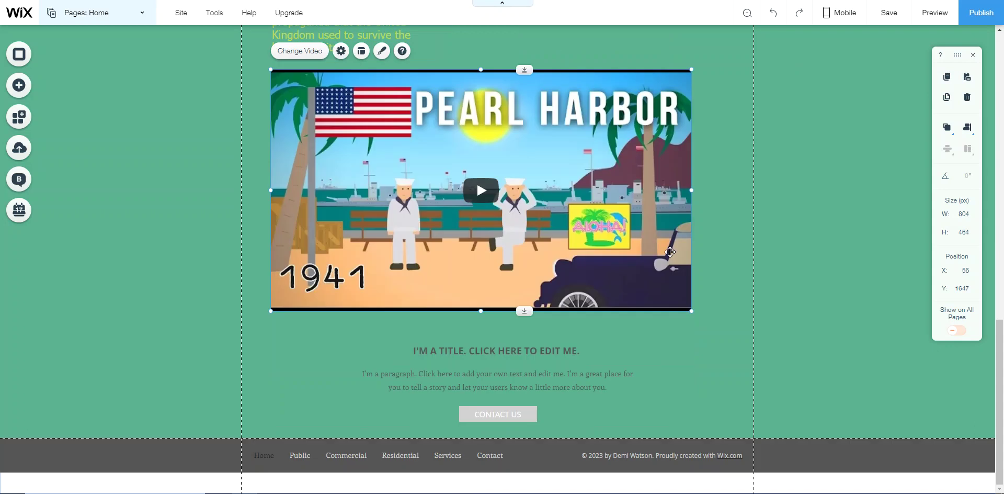
right_click(652, 240)
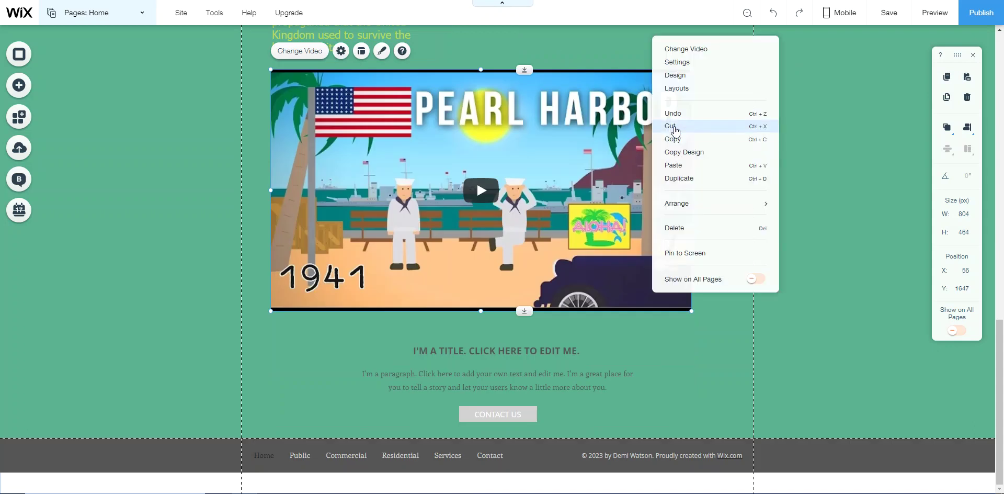
left_click(677, 140)
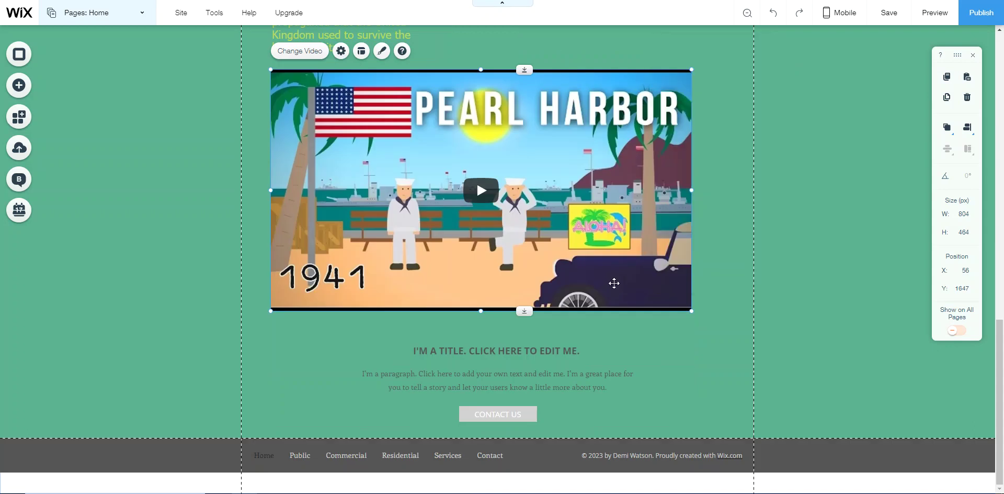
right_click(670, 328)
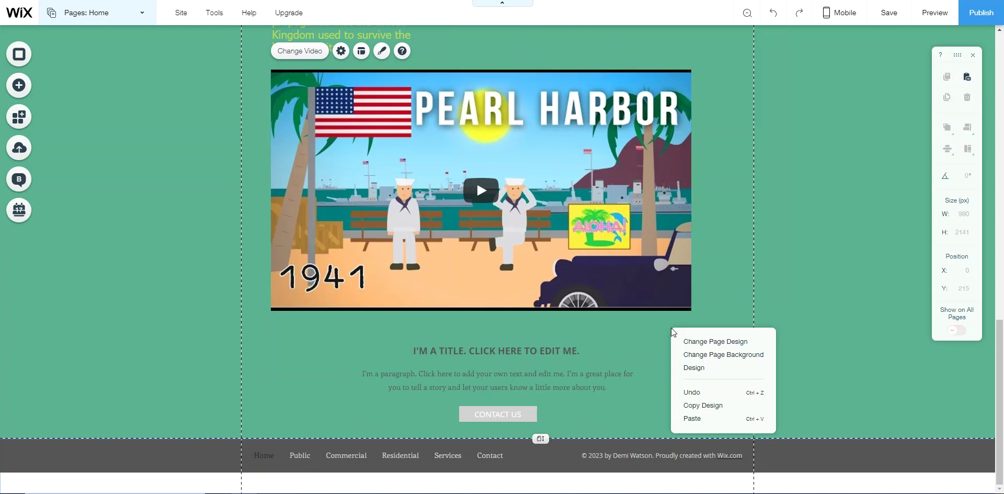
left_click(697, 423)
left_click_drag(585, 283, 395, 369)
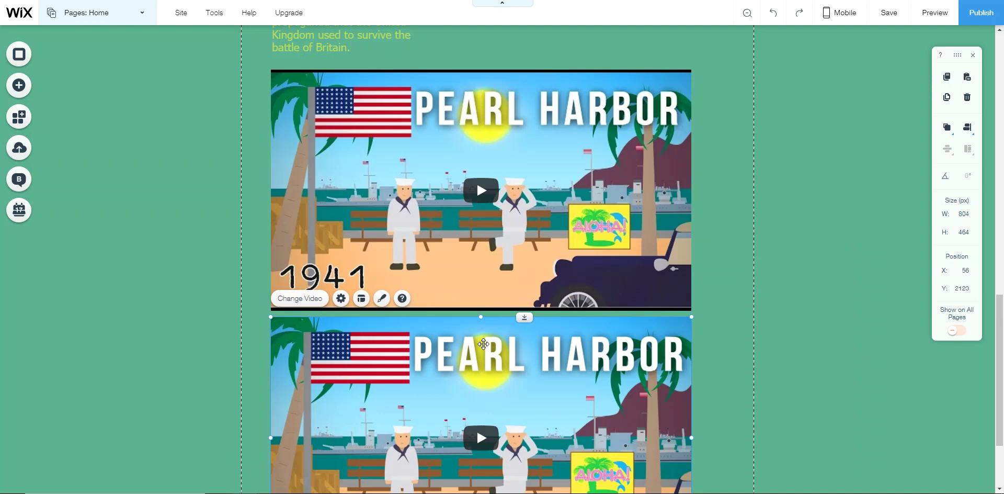
Clear the web address in the lower video's settings and close them.
left_click(341, 298)
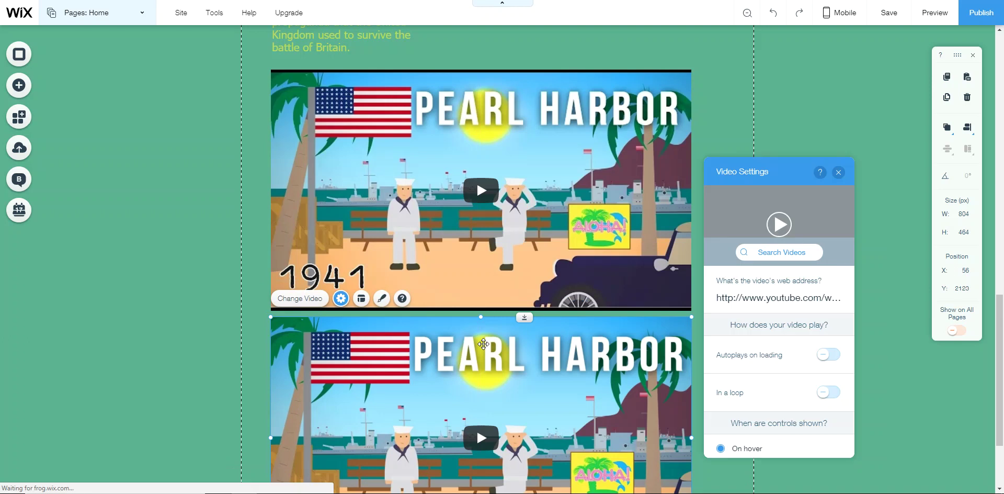
left_click(752, 292)
key("ctrl+a")
key("BackSpace")
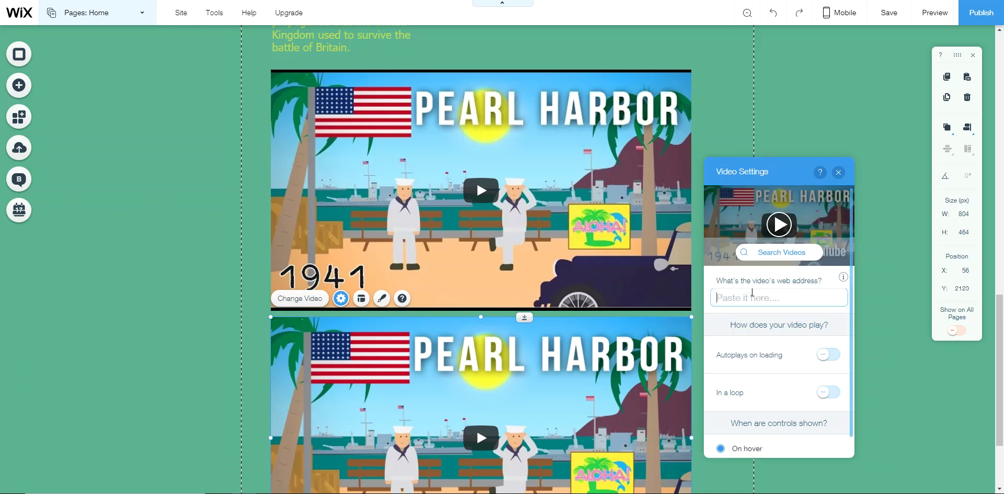
left_click(727, 120)
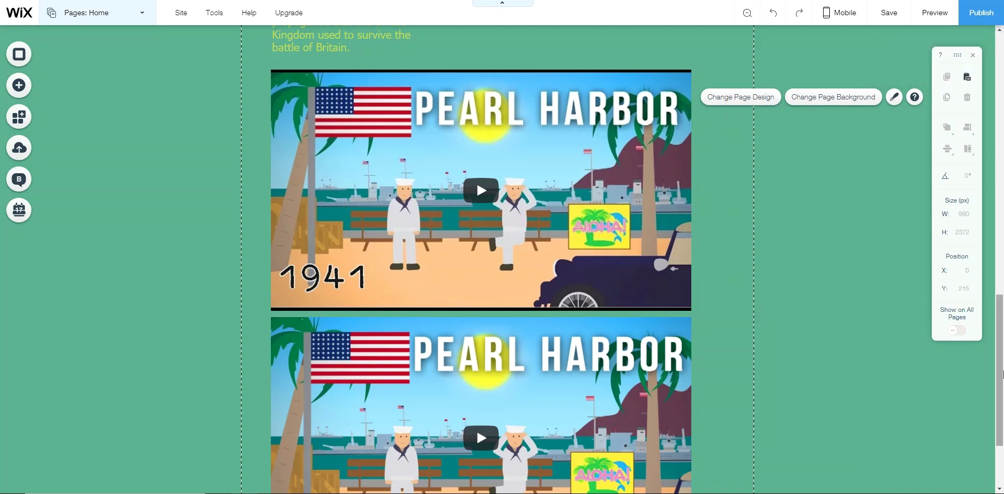
Add a blue horizontal navigation menu to the header at the start of the page.
left_click(1002, 373)
left_click_drag(1003, 374, 926, 48)
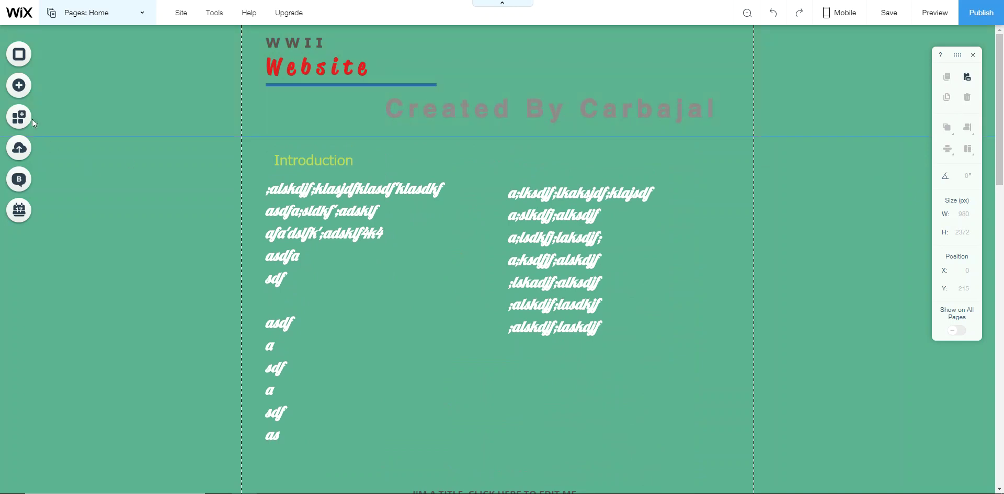
left_click(18, 85)
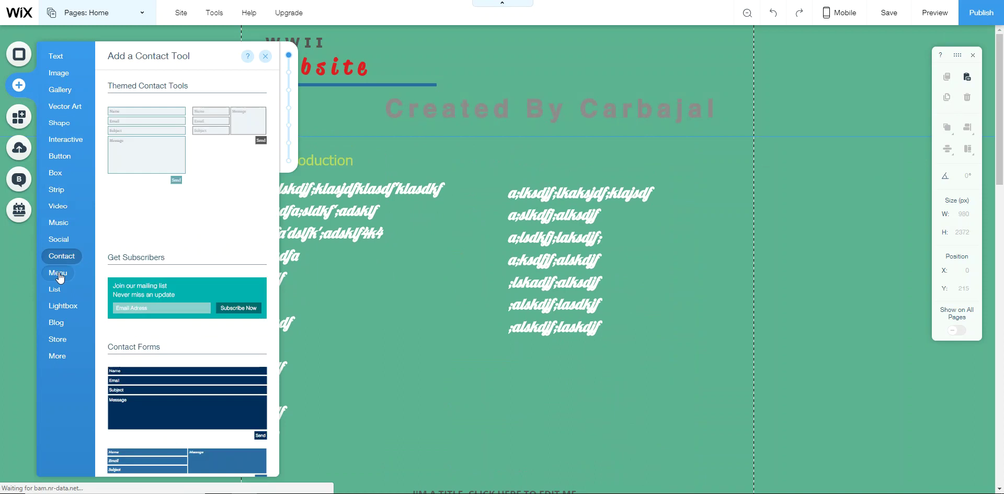
mouse_move(59, 274)
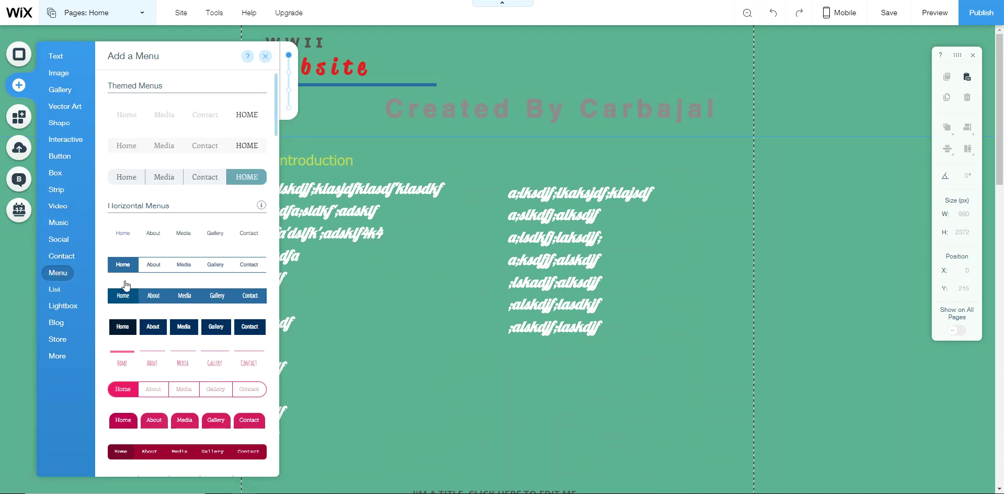
left_click_drag(145, 297, 402, 130)
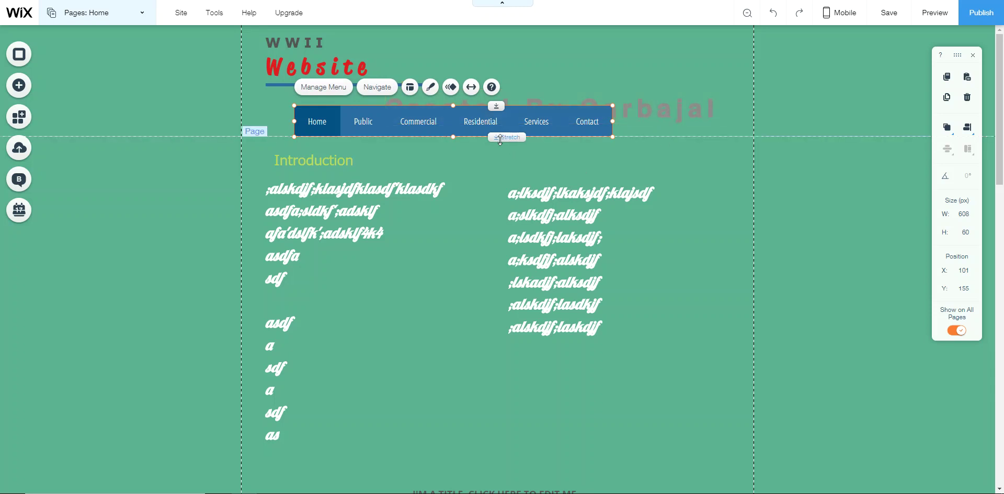
Reduce the menu's height to about 37 px and place it below the author line at about X 164, Y 213.
left_click_drag(498, 137, 533, 75)
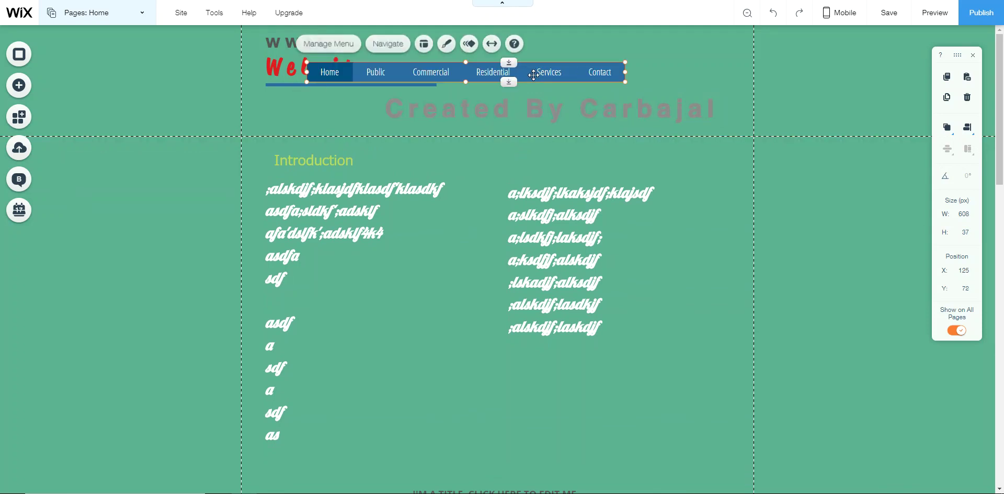
left_click(542, 131)
left_click_drag(542, 131, 540, 152)
left_click_drag(514, 75, 534, 148)
left_click(554, 246)
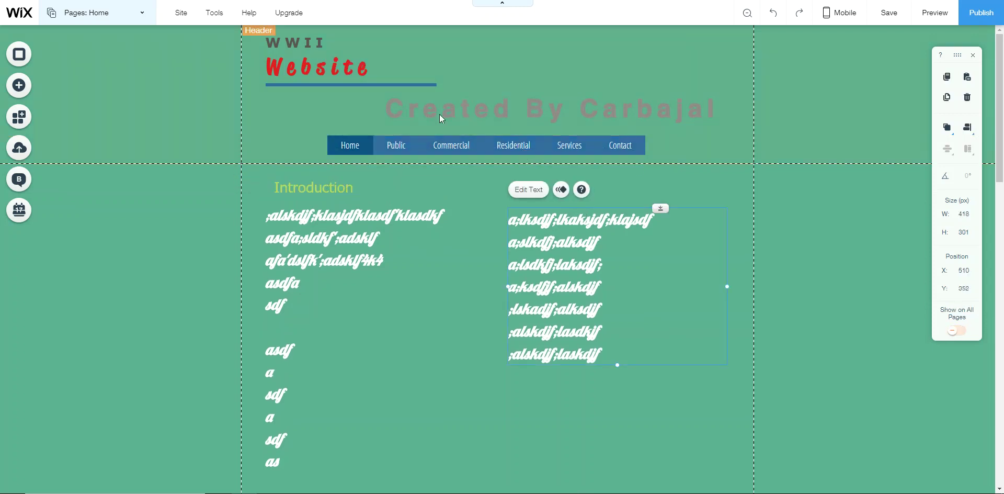
double_click(539, 148)
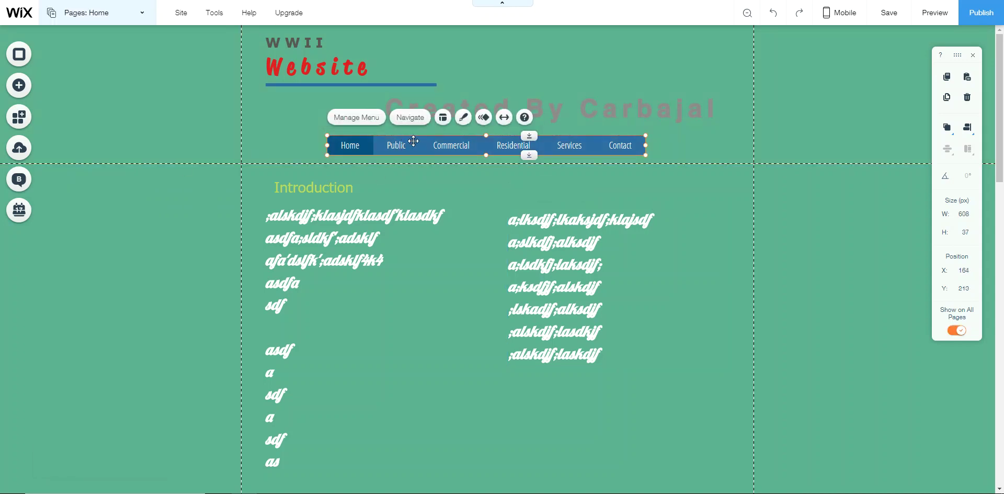
Delete the Contact page and the Services page together with its Wix Bookings app.
double_click(418, 149)
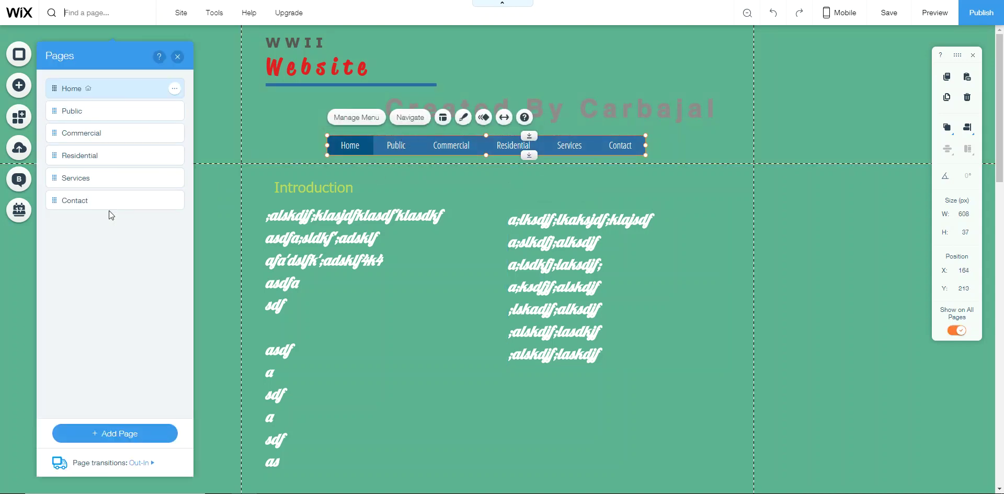
left_click(175, 201)
left_click(214, 349)
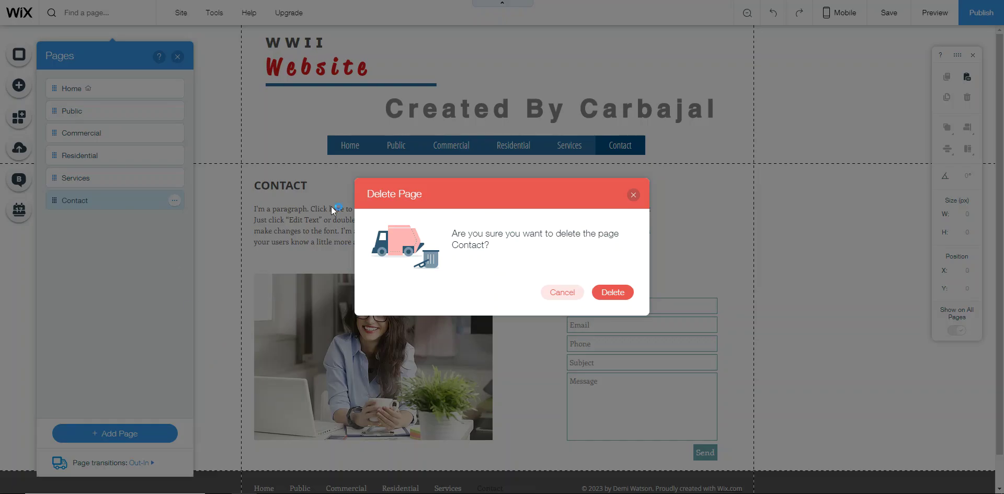
left_click(610, 292)
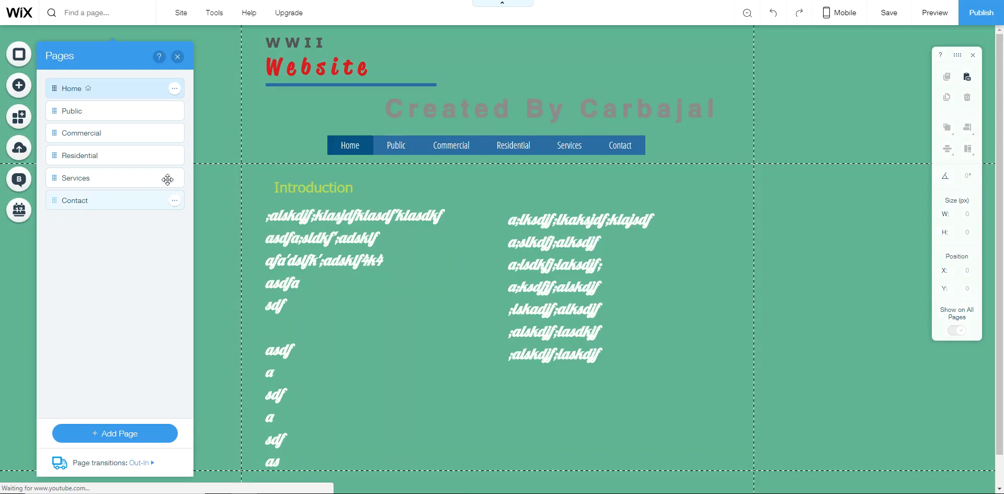
left_click(180, 184)
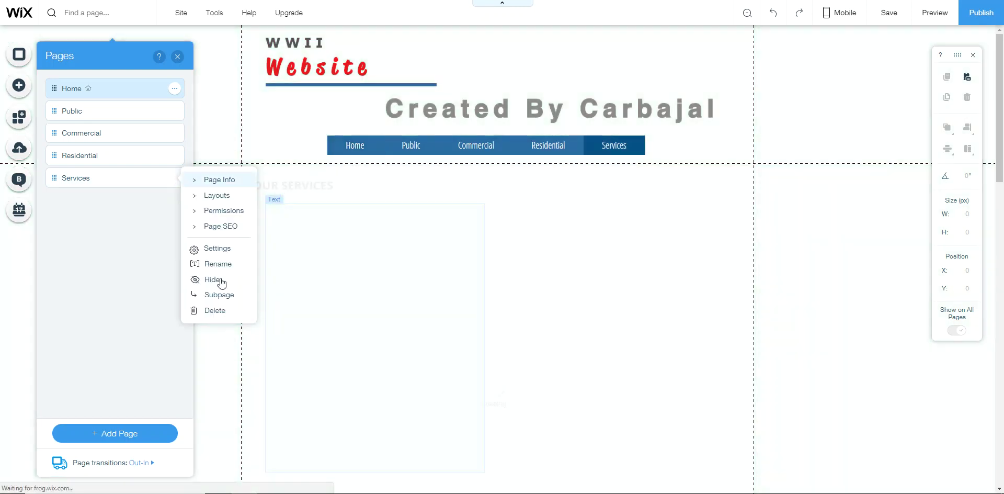
left_click(220, 314)
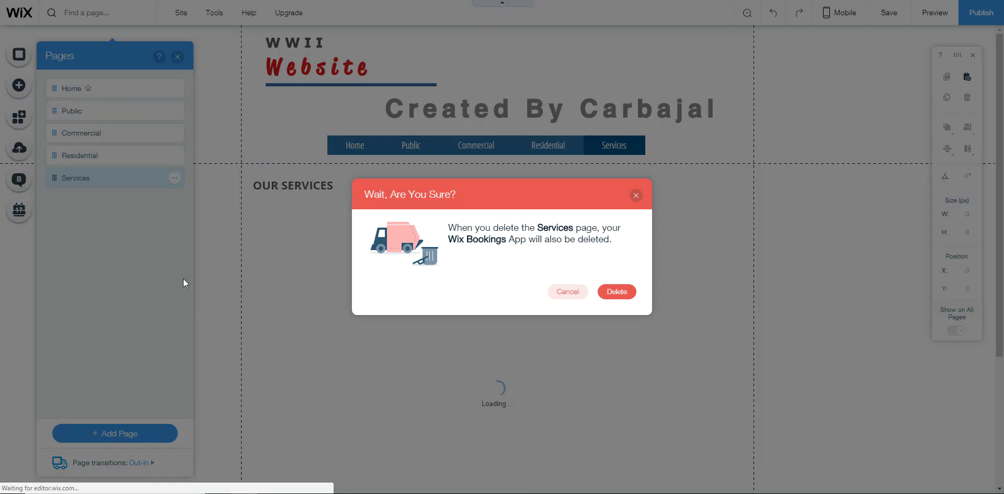
left_click(616, 291)
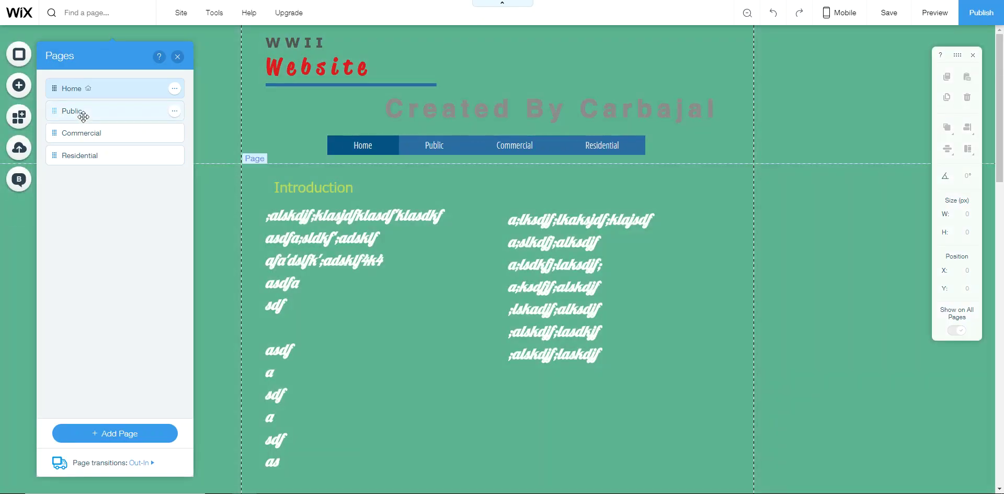
Rename the Public page as "Pearl Harbor" and the Commercial page as "America at War".
double_click(83, 114)
type("Pearl Harbor")
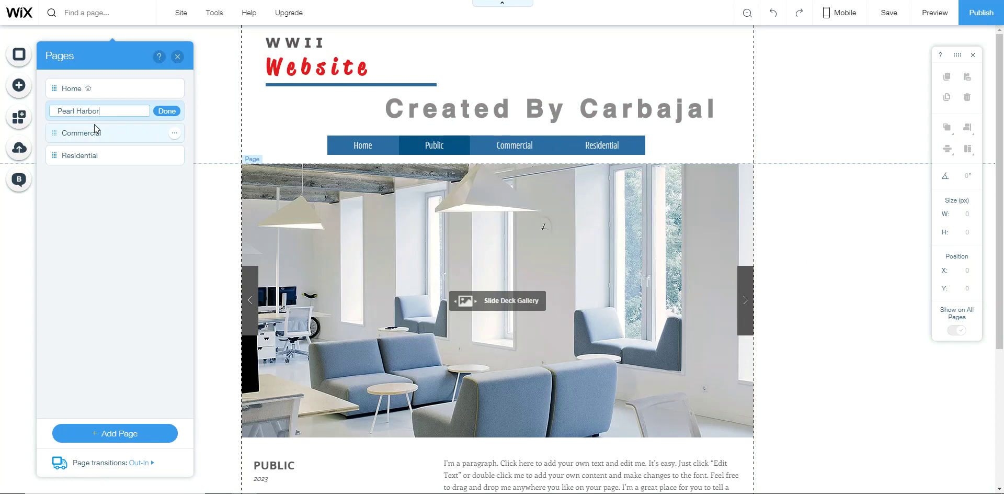
double_click(94, 123)
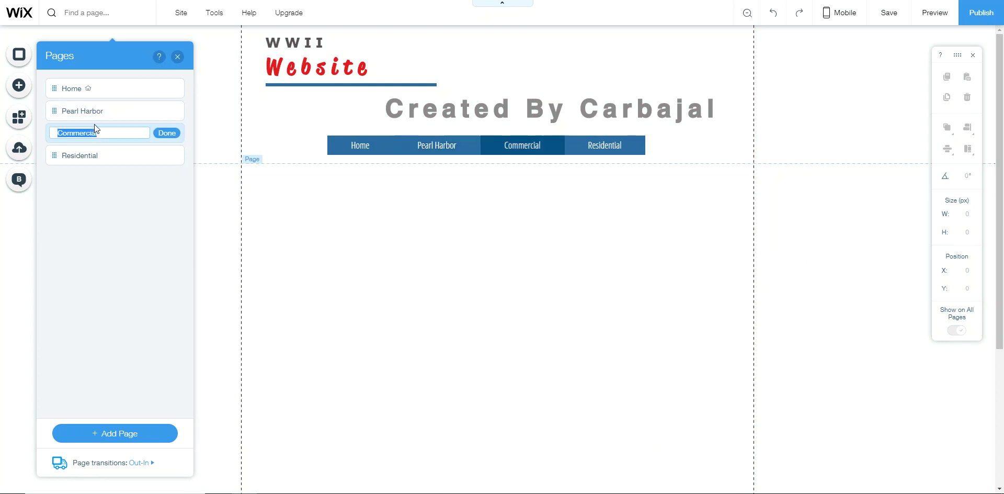
type("Am")
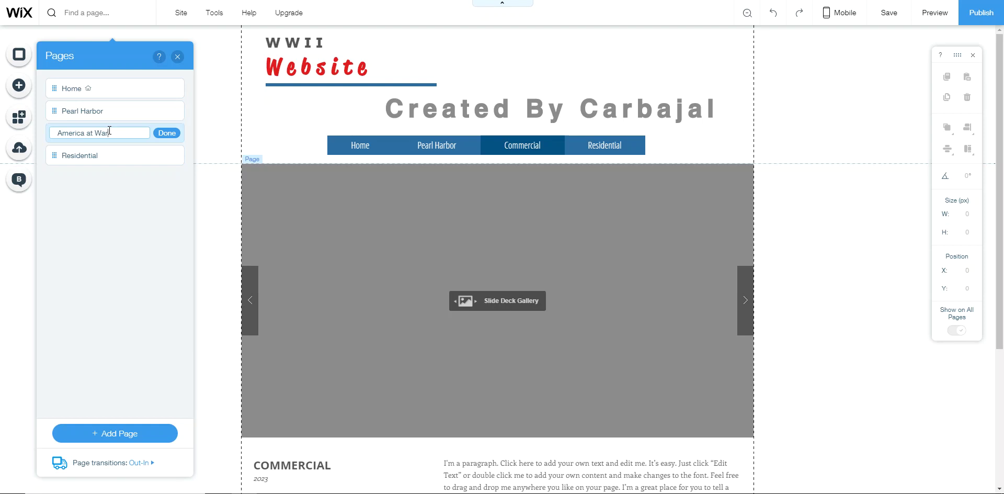
type("erica at War")
Rename the Residential page as "Dday to end of war".
double_click(98, 155)
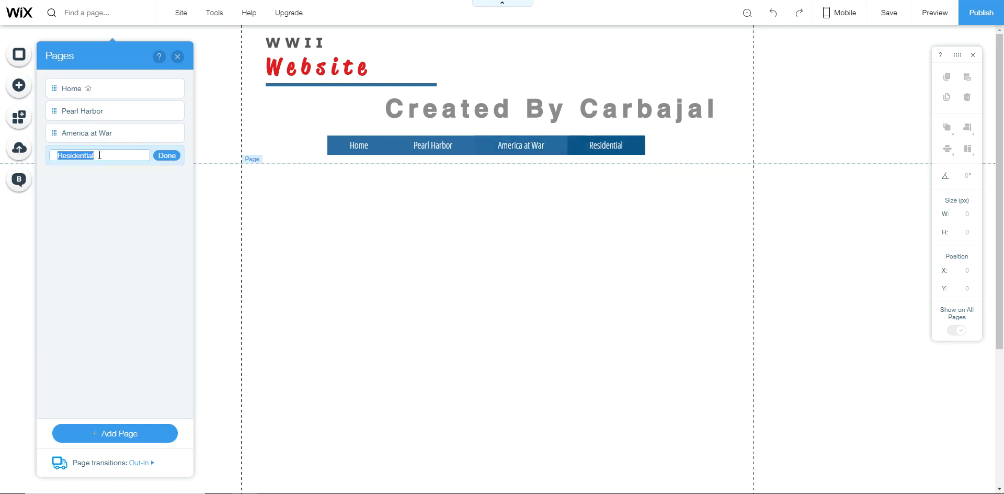
type("D")
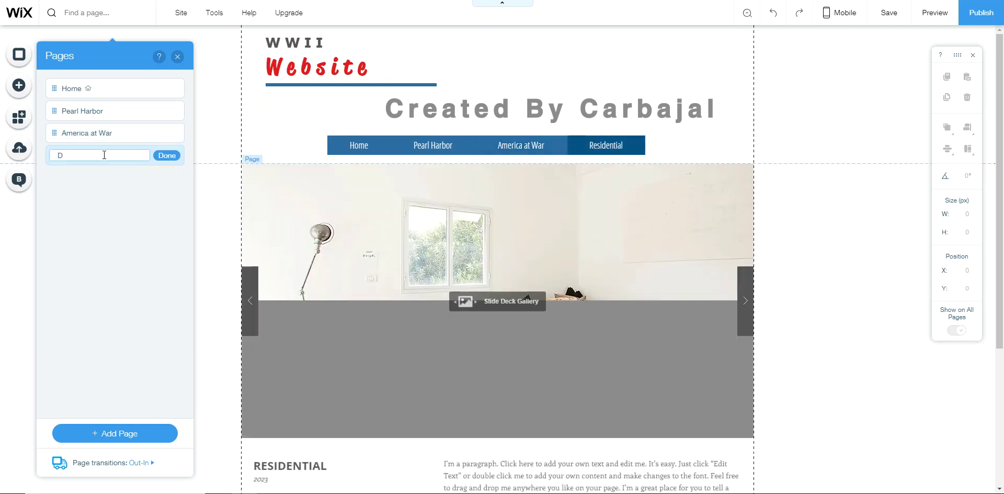
type("aay to end of war")
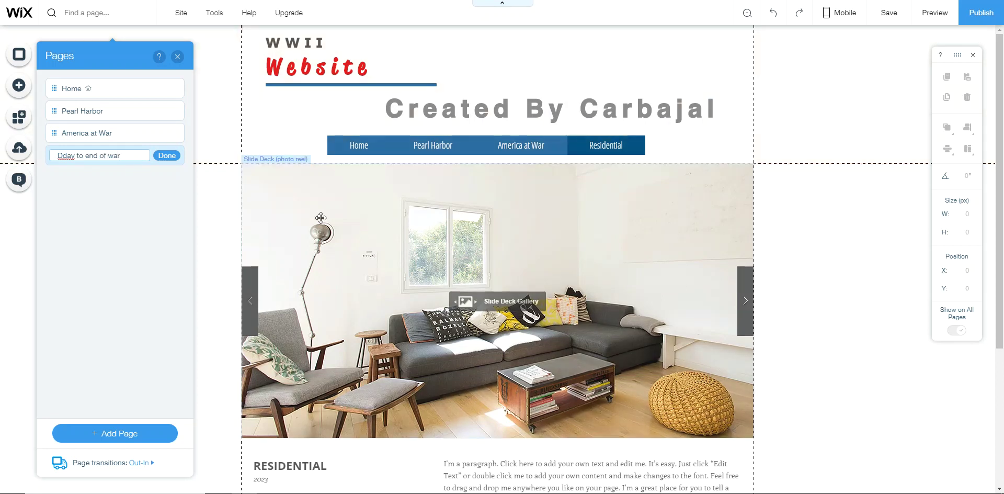
left_click(445, 219)
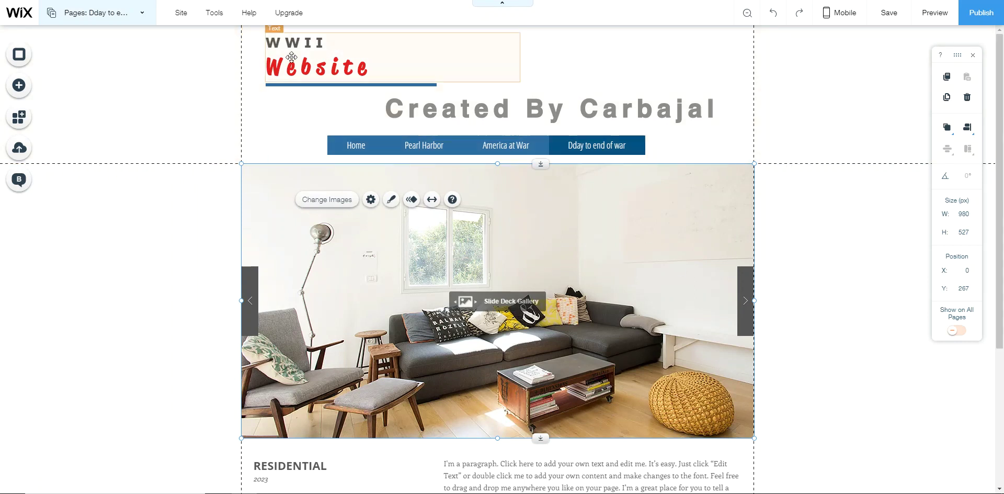
On the Pearl Harbor page, delete the slide deck gallery and the paragraph text beside the PUBLIC title.
left_click(103, 20)
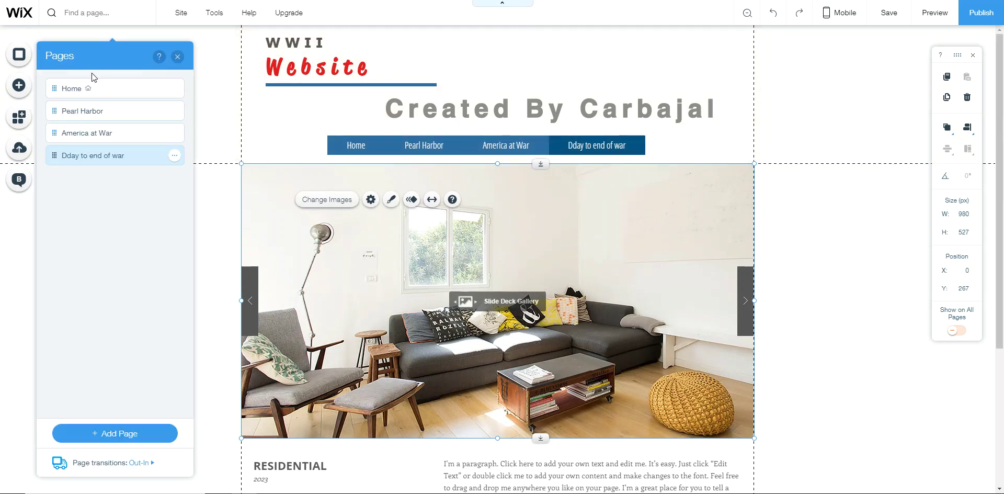
left_click(92, 90)
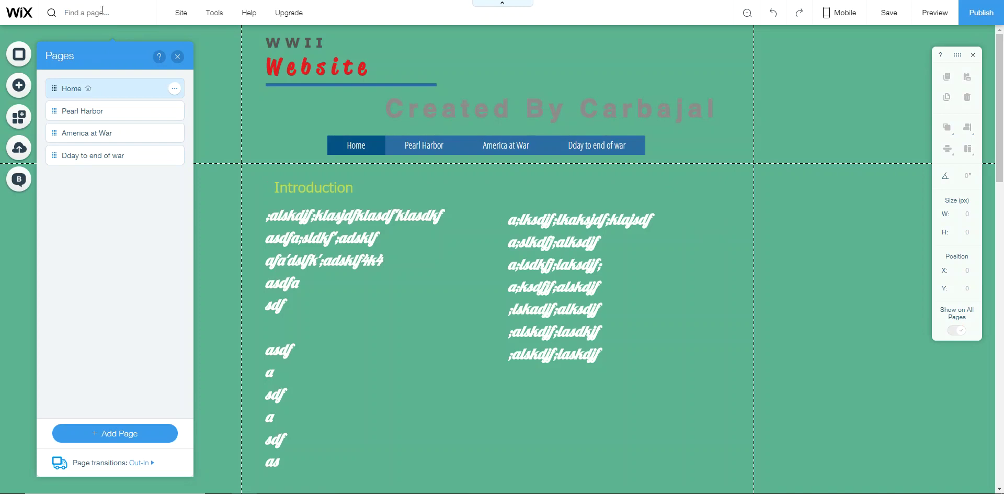
left_click(96, 111)
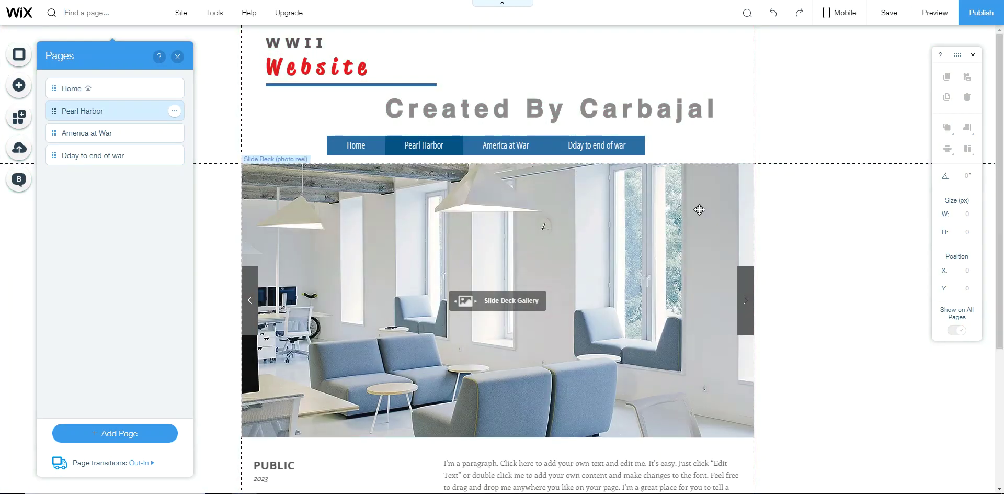
left_click(553, 273)
key("Delete")
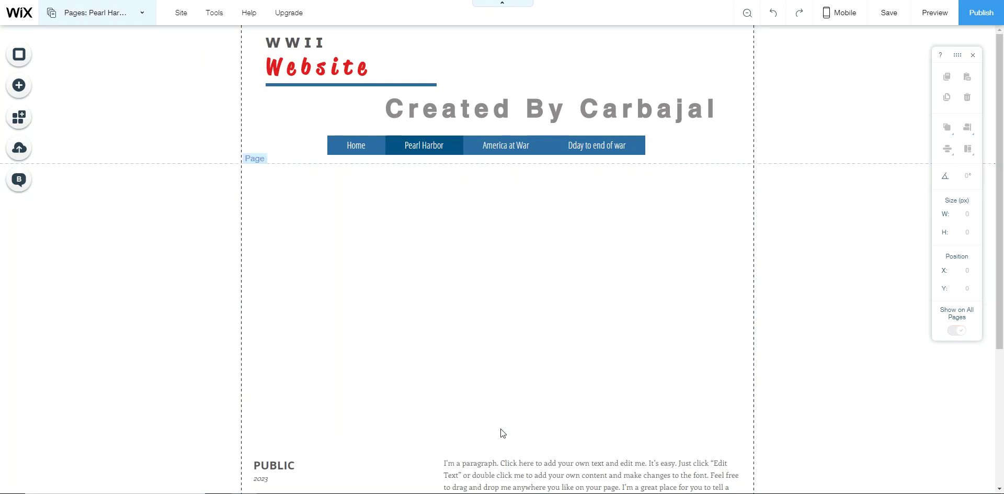
left_click(507, 463)
key("Delete")
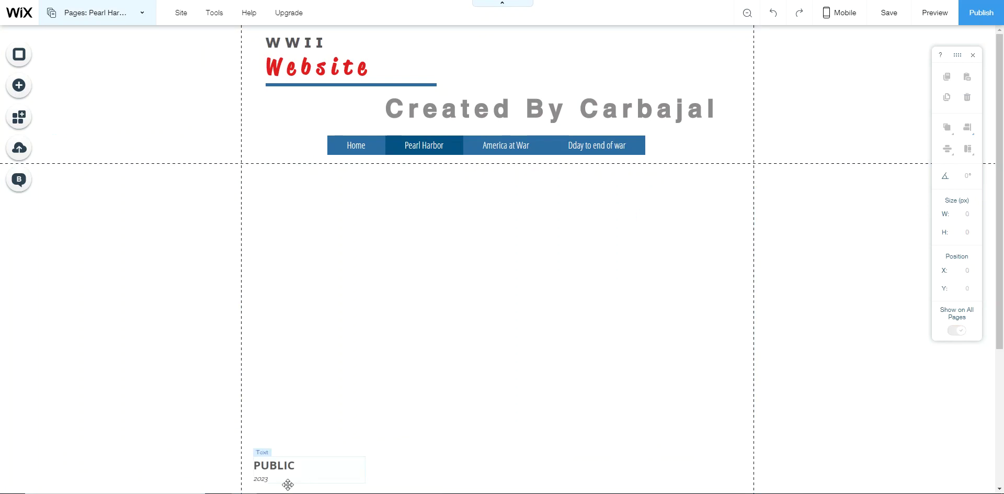
Delete the PUBLIC title text and add a blue rounded Contact Us button, about 280 by 79 px, below the navigation menu.
left_click(275, 468)
key("Delete")
left_click(21, 93)
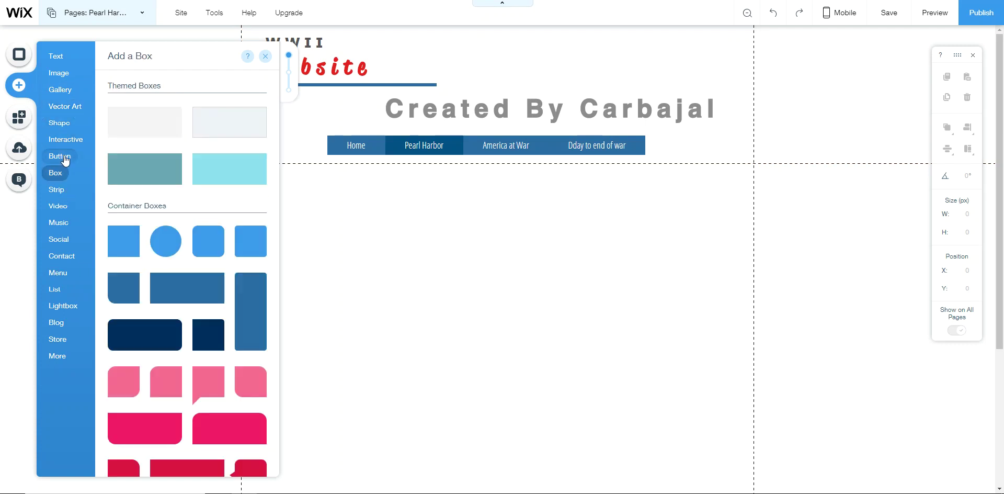
mouse_move(65, 160)
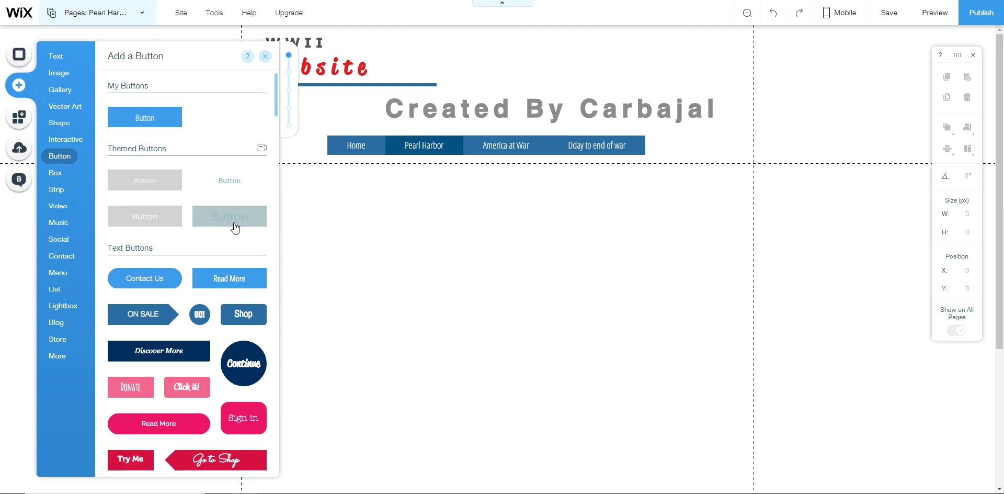
left_click_drag(163, 280, 314, 181)
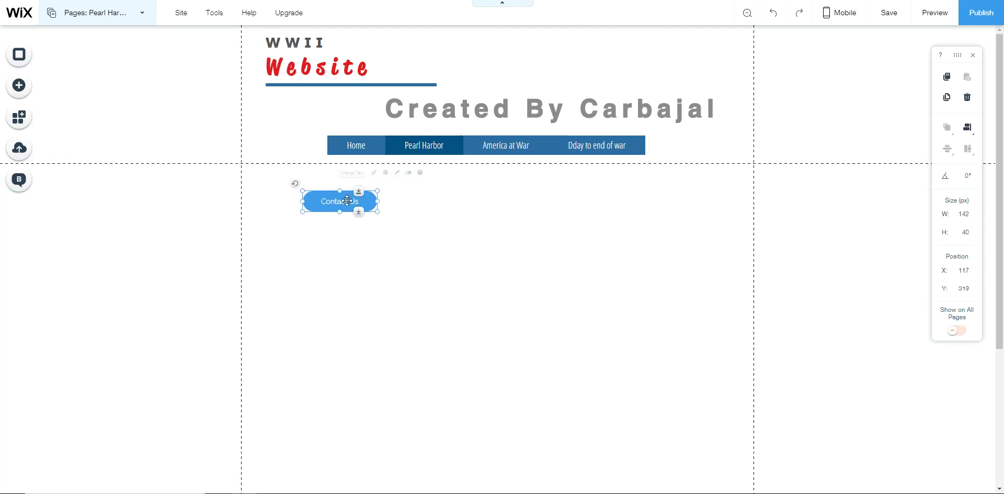
left_click_drag(377, 211, 449, 232)
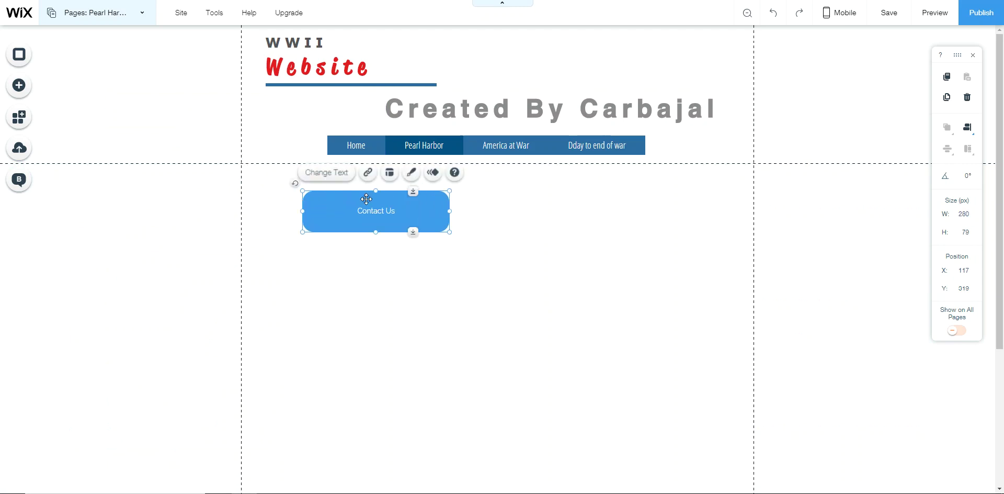
Change the button's label to "Truman and the Atomic Bomb".
double_click(376, 209)
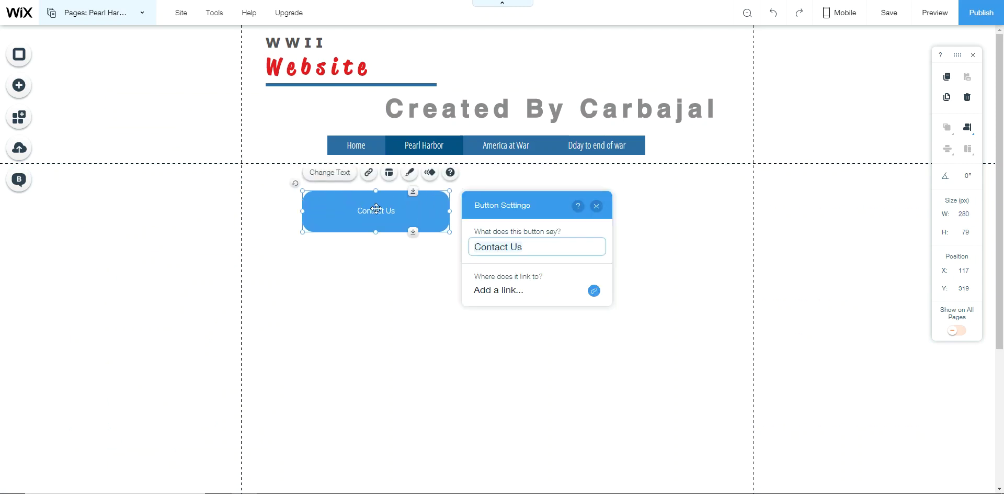
left_click(524, 250)
key("ctrl+a")
key("BackSpace")
type("Trman")
key("BackSpace")
key("BackSpace")
key("BackSpace")
type("uman and the At")
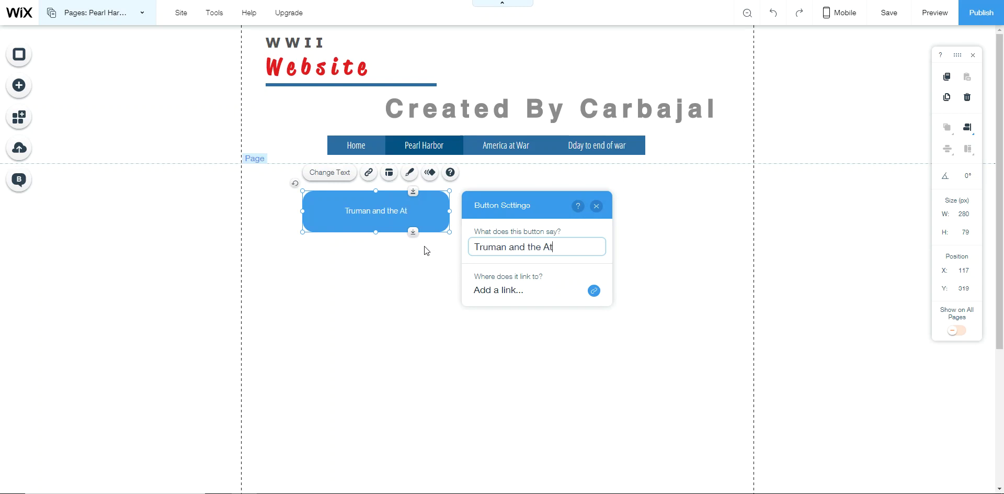
type("omic Bo")
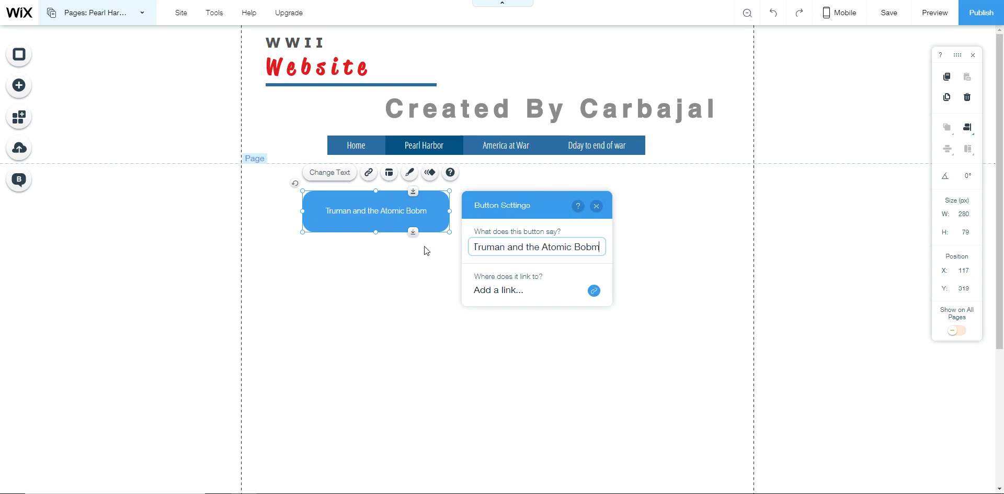
type("mb")
left_click(554, 364)
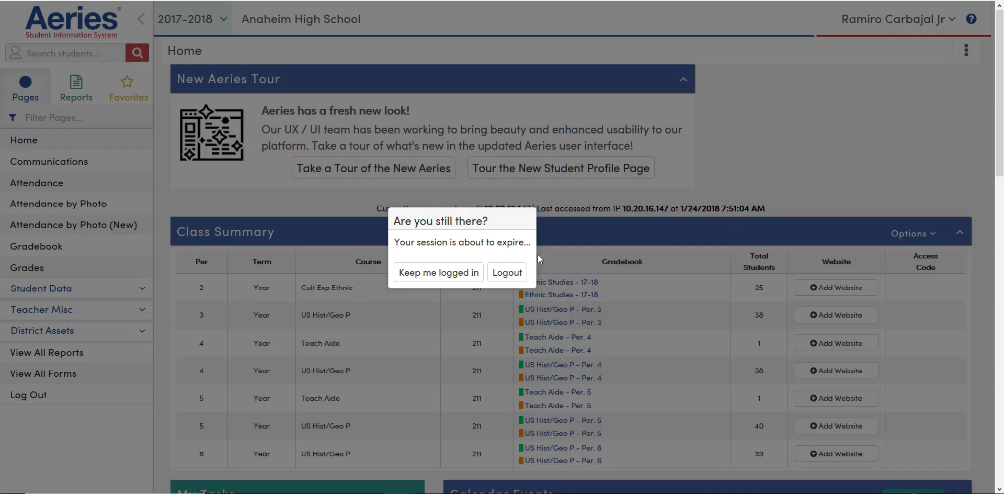
left_click(506, 272)
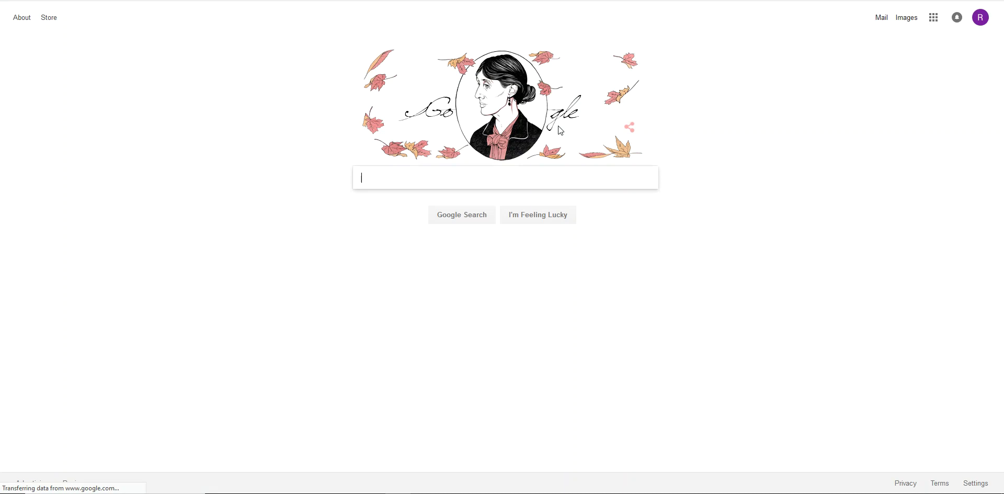
left_click(933, 21)
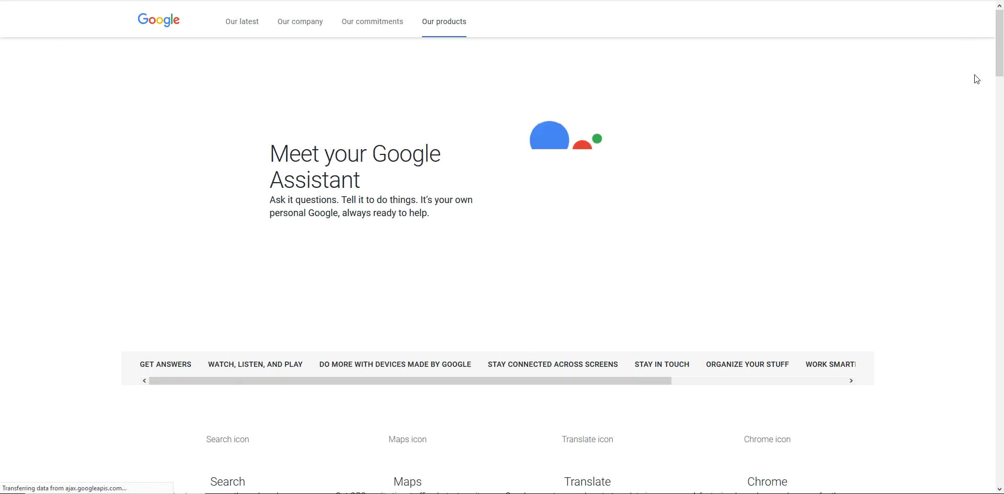
left_click(168, 31)
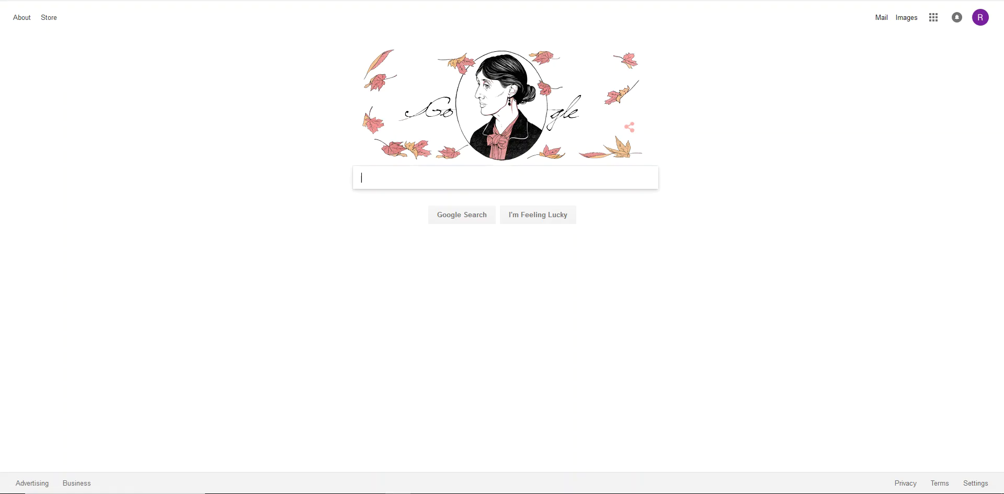
Switch to Google Drive and create a blank Google Docs document.
left_click(934, 20)
left_click(953, 68)
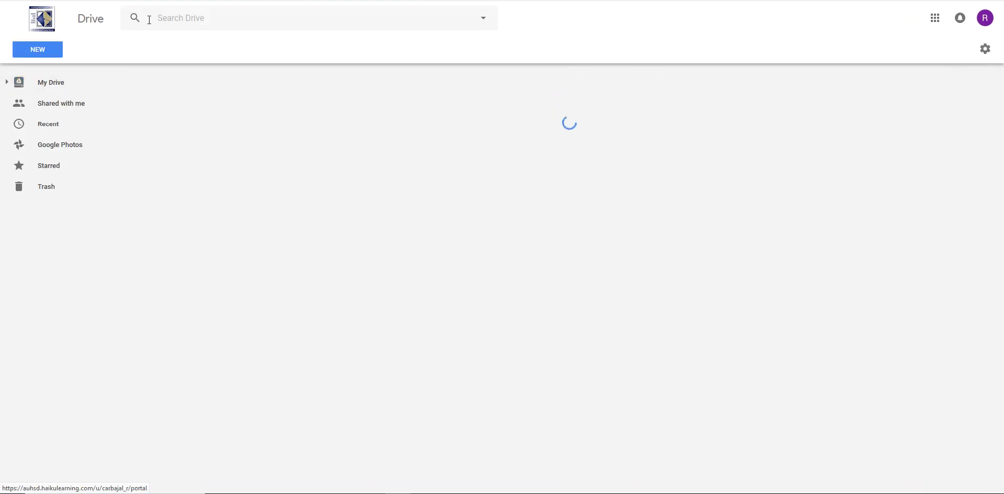
left_click(34, 51)
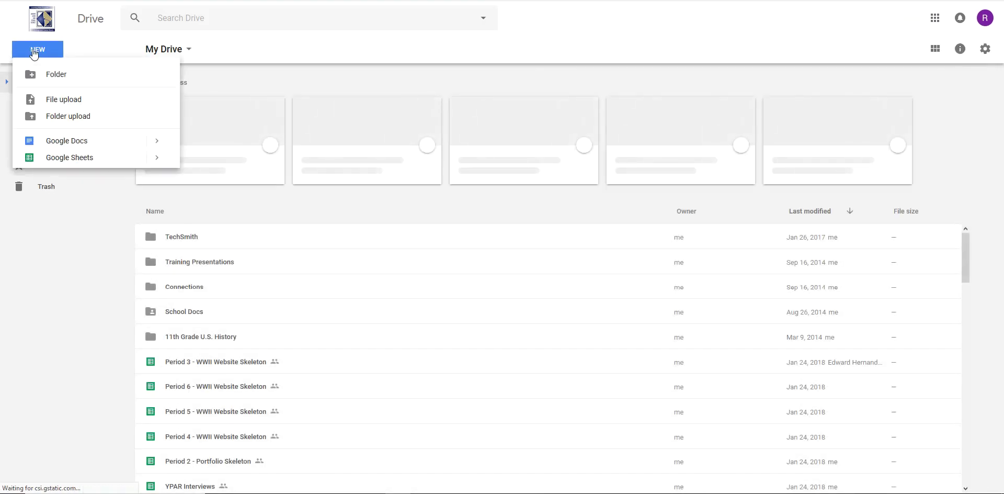
left_click(62, 144)
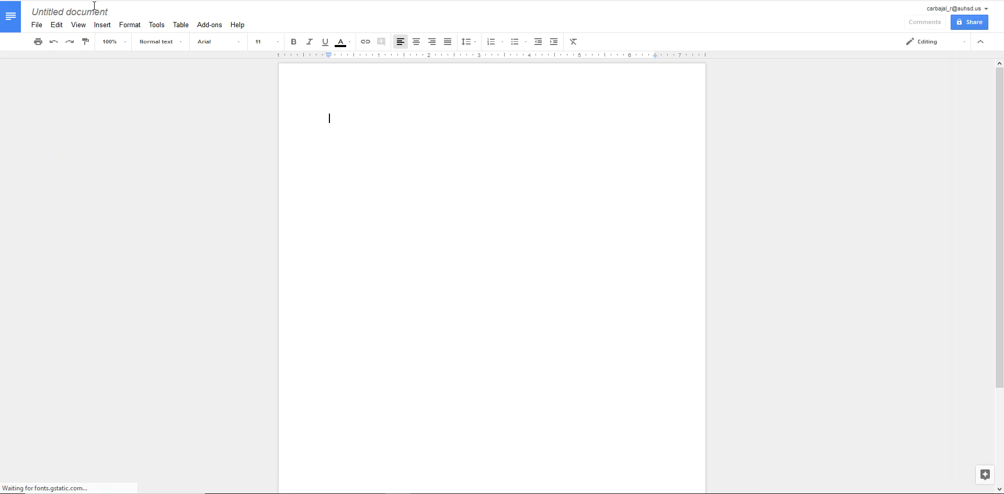
Name the new document "Truman and the bomb".
left_click(100, 13)
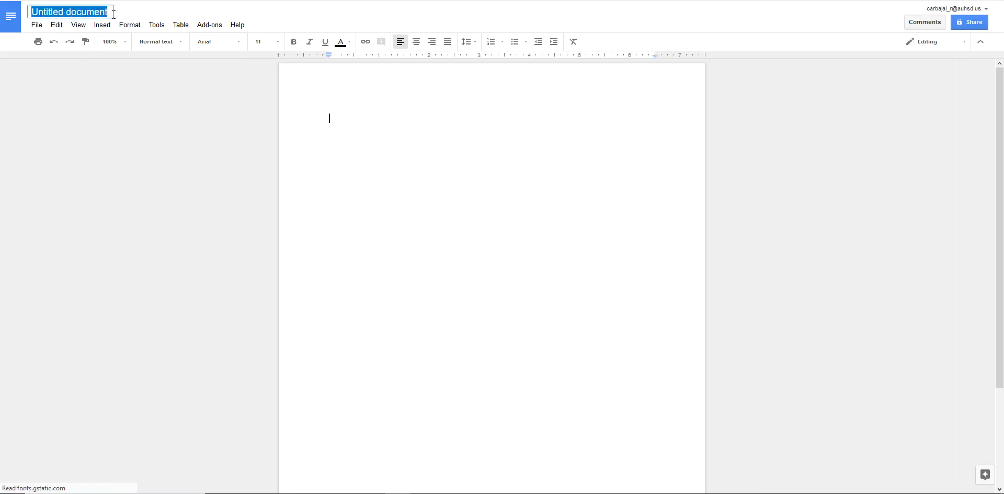
type("Truman tne")
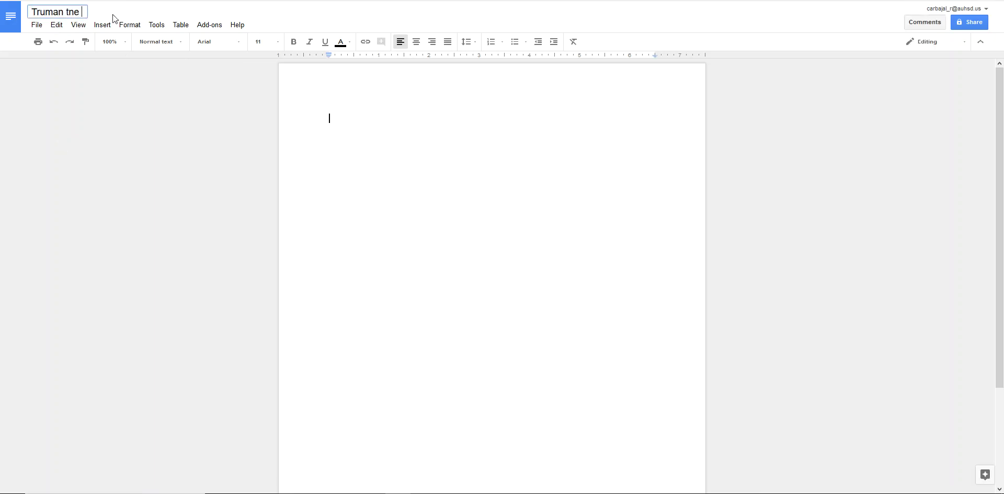
key("BackSpace")
key("BackSpace")
key("BackSpace")
key("BackSpace")
type("and the bomb")
key("Return")
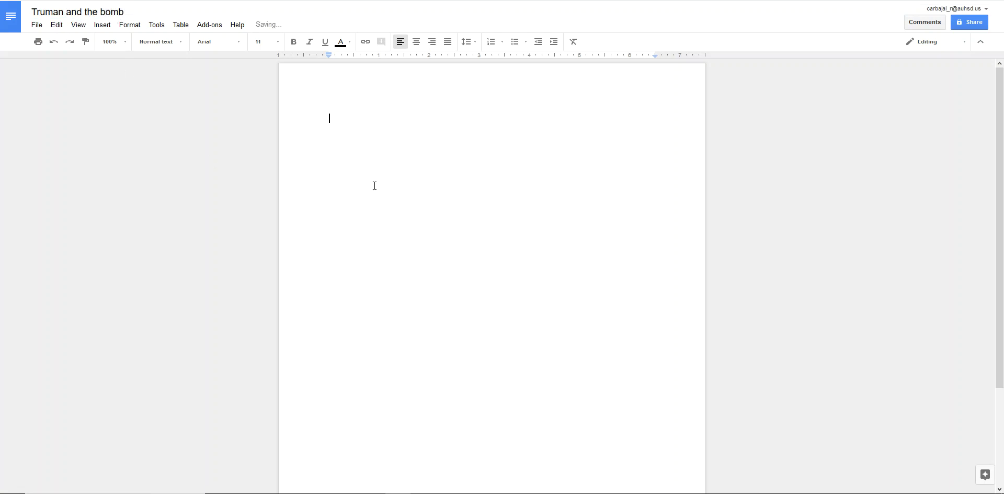
Set the document's link sharing to On - Public on the web and close the sharing settings.
left_click(969, 22)
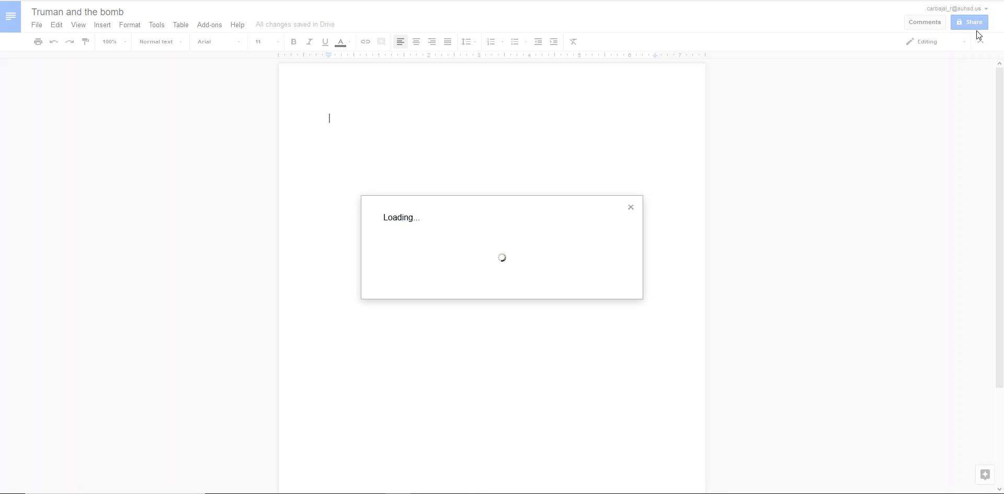
left_click(617, 293)
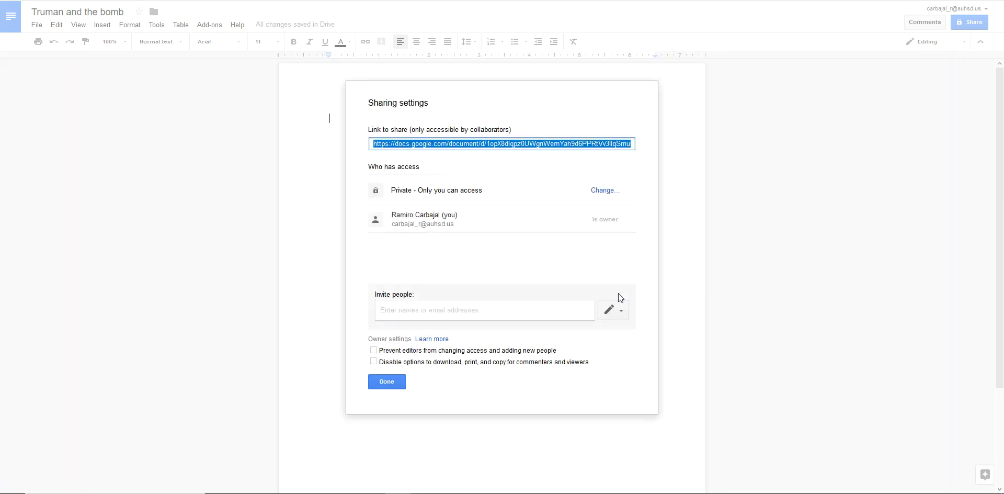
left_click(598, 191)
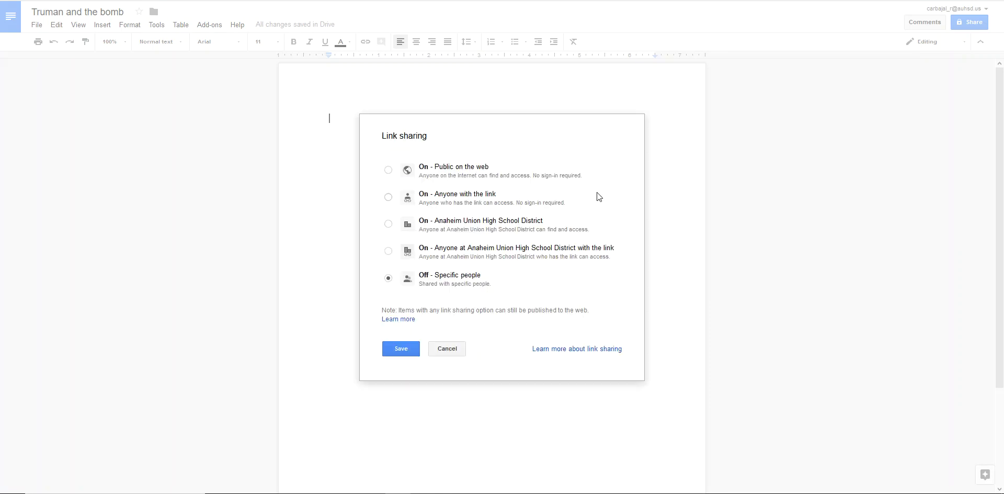
left_click(388, 170)
left_click(394, 369)
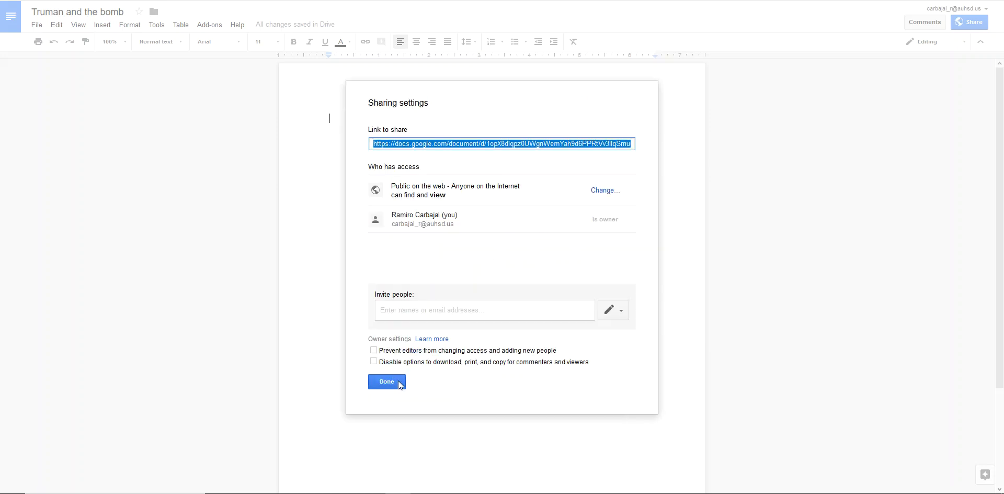
left_click(397, 381)
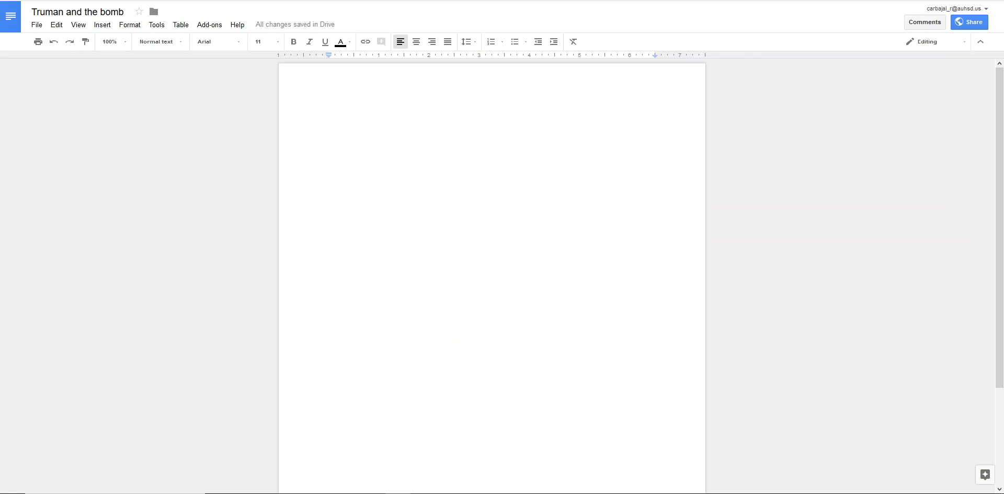
Copy the document's web address and, back in the Wix editor, link the Truman button to it, opening in a new window.
right_click(230, 1)
left_click(252, 15)
key("ctrl+Tab")
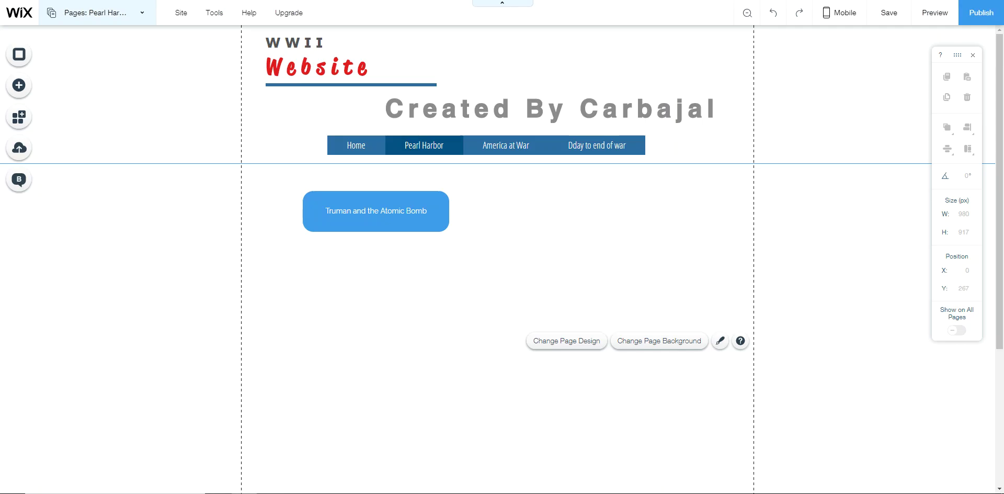
left_click(368, 212)
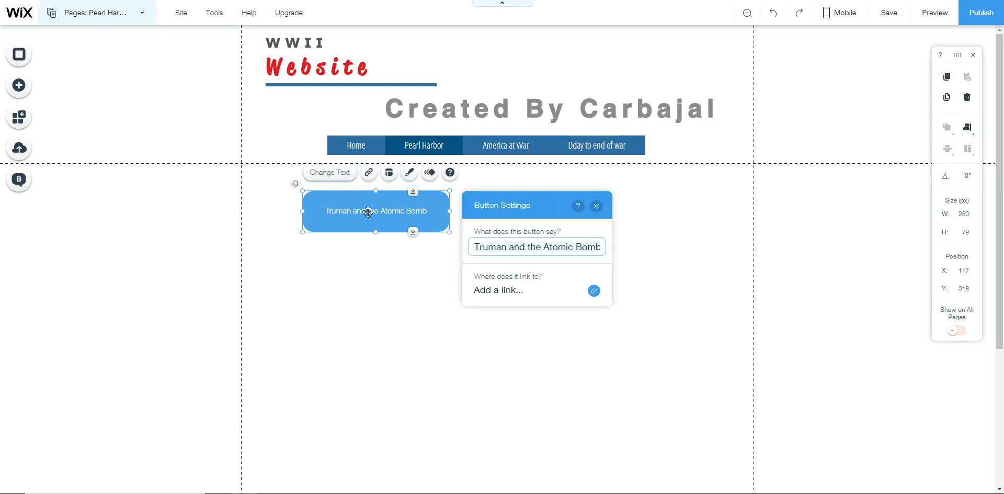
left_click(489, 291)
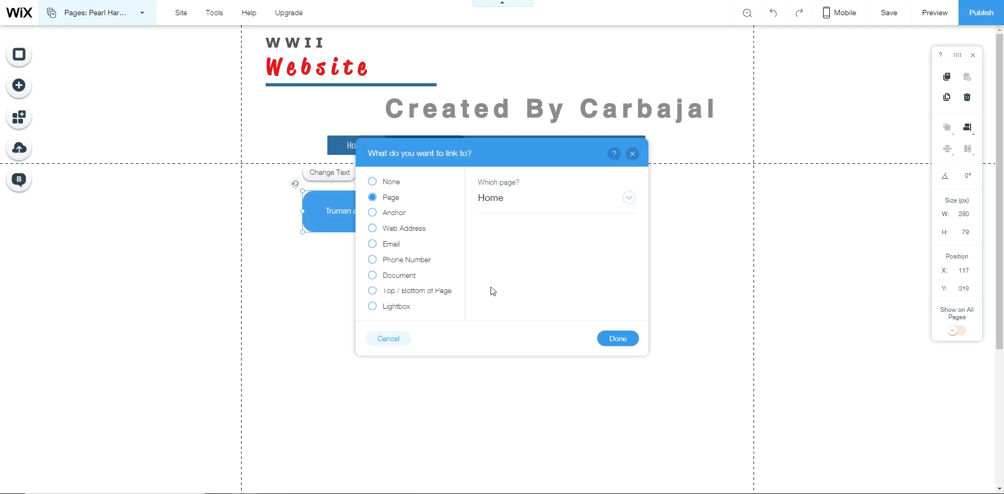
left_click(419, 228)
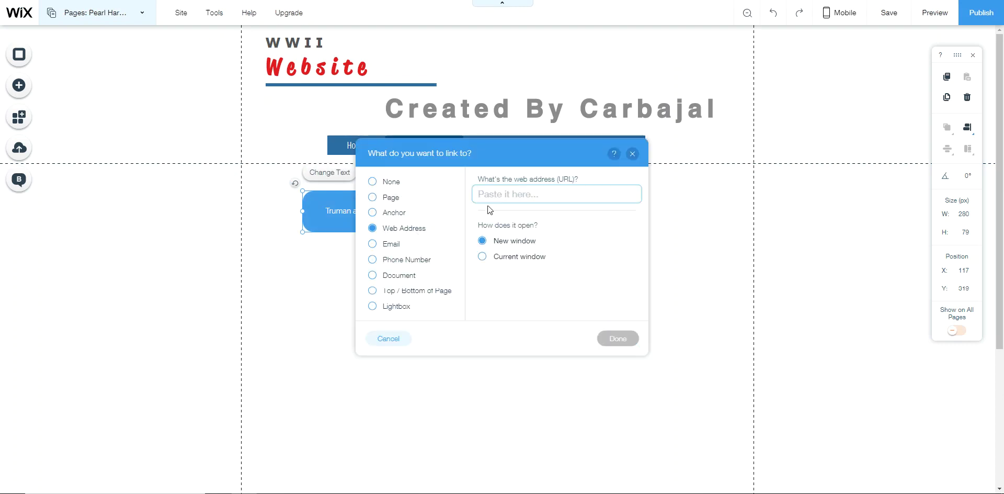
right_click(502, 195)
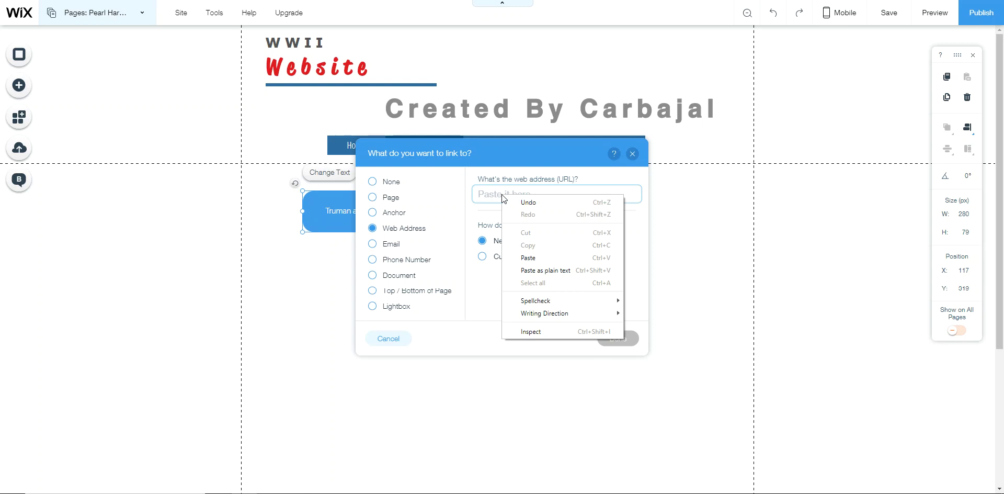
left_click(535, 255)
left_click(613, 339)
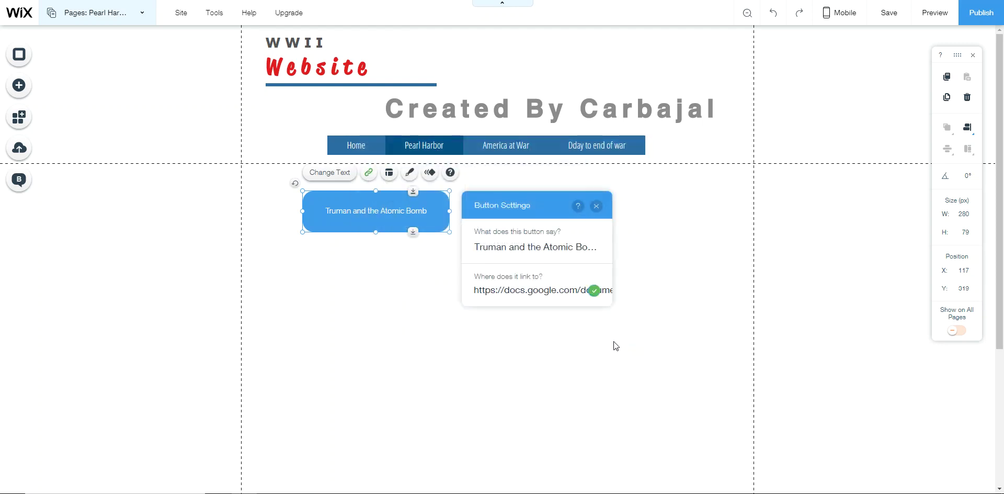
left_click(604, 377)
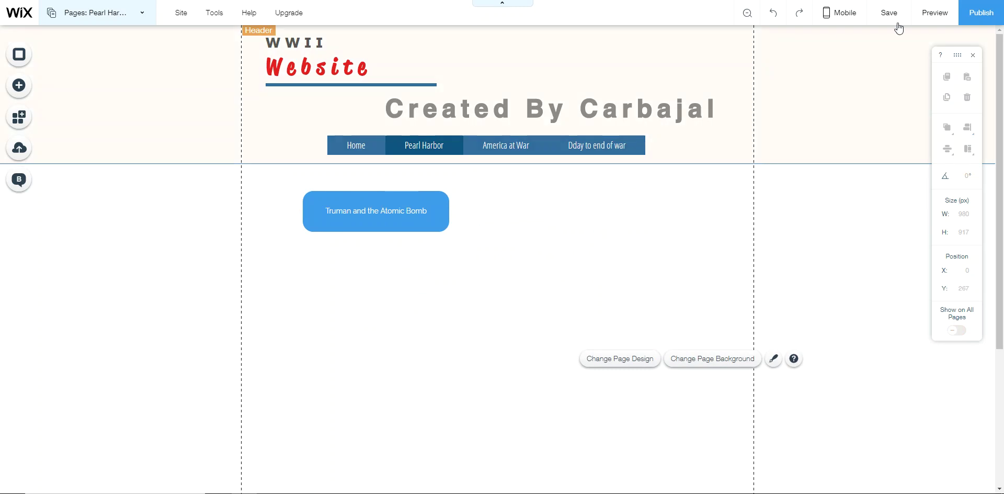
Preview the site, test the Truman button's link and close the document it opens.
left_click(935, 13)
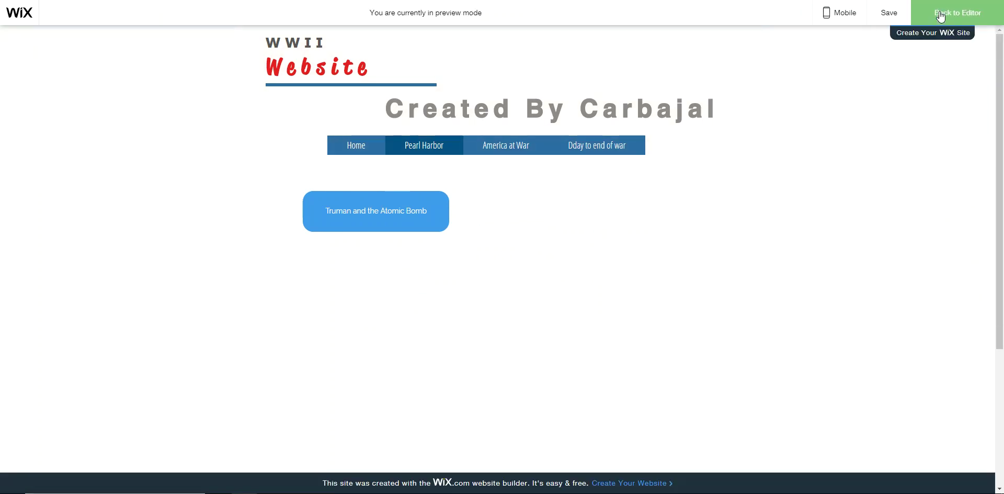
left_click(385, 212)
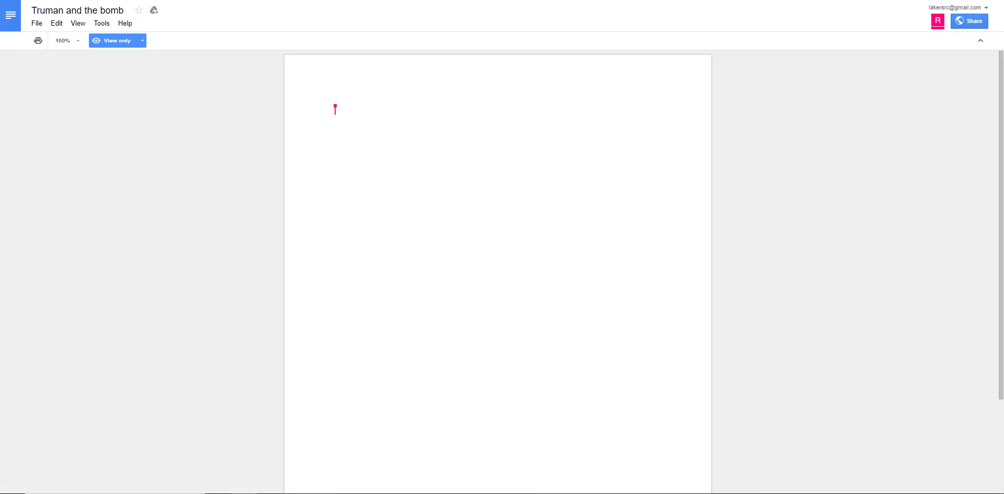
key("ctrl+w")
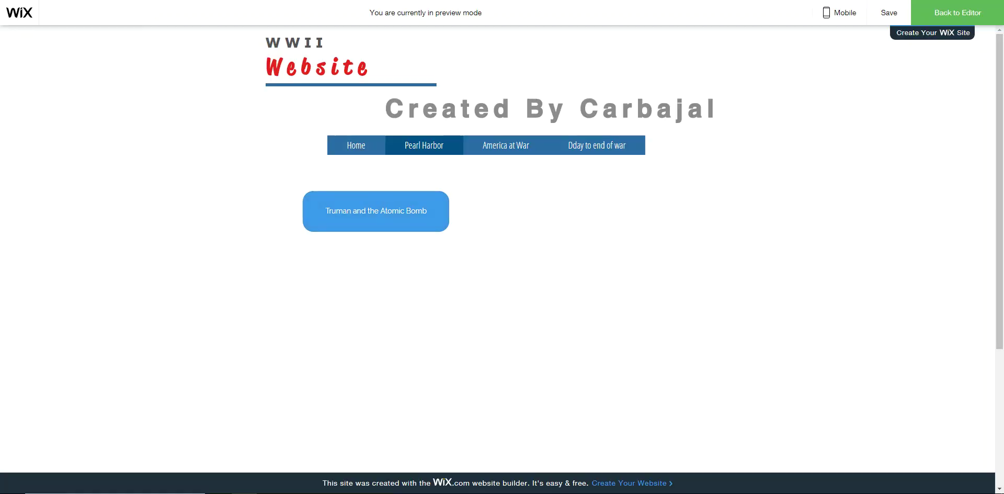